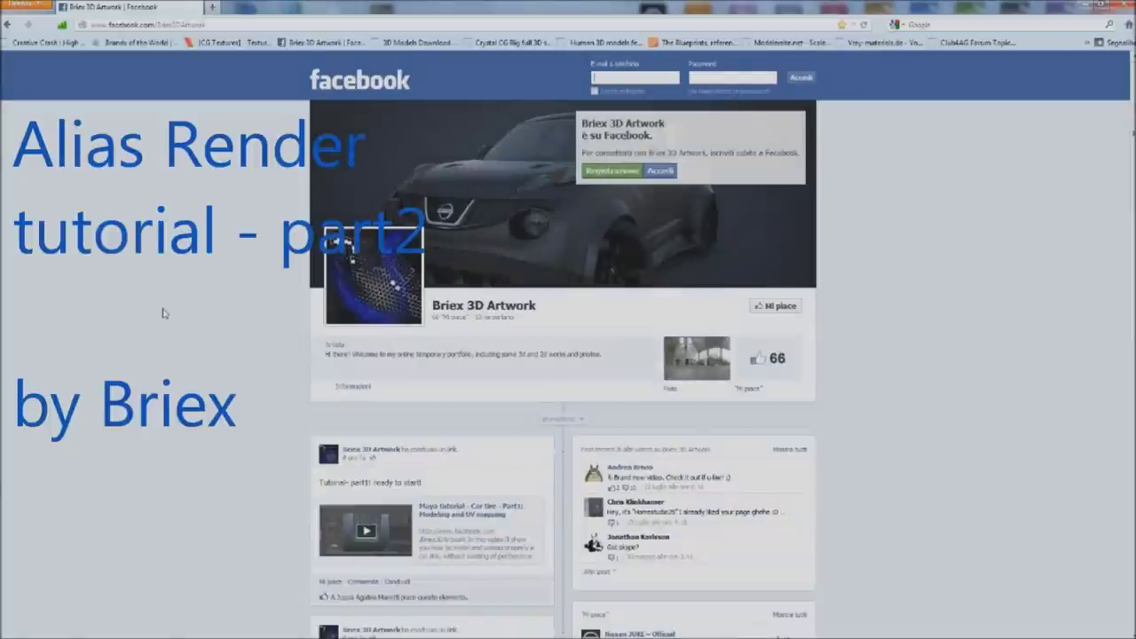
Finish the Notepad lighting note with 'and p' and 'up', then select all its text
{"action": "scroll", "coordinate": [211, 292], "scroll_direction": "down", "scroll_amount": 2}
{"action": "scroll", "coordinate": [210, 292], "scroll_direction": "up", "scroll_amount": 2}
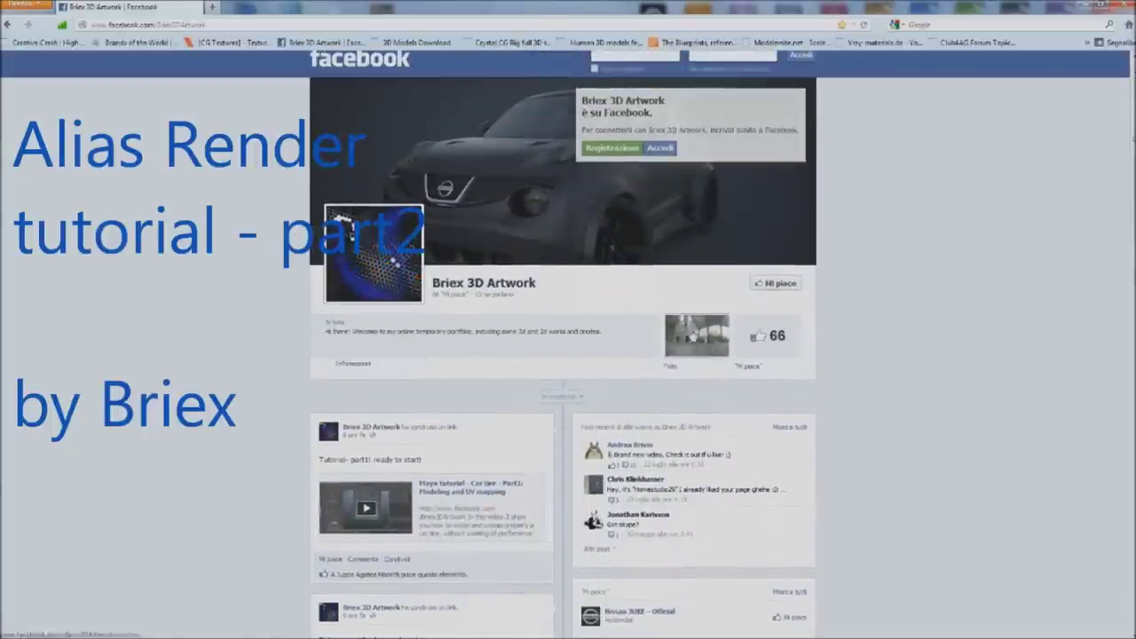
{"action": "left_click", "coordinate": [697, 338]}
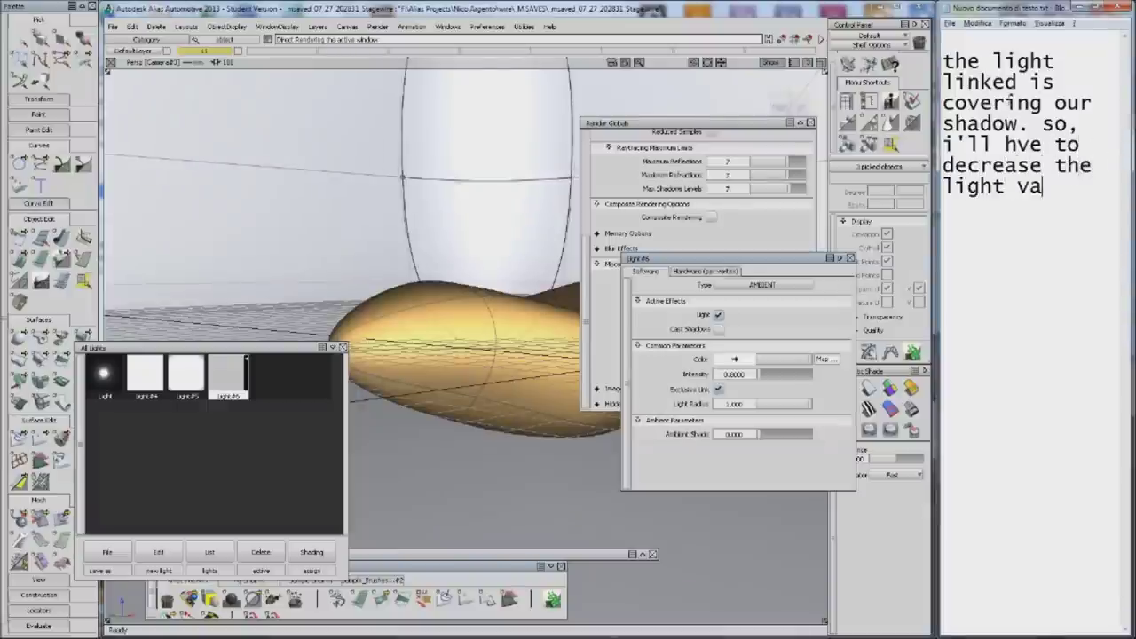
{"action": "type", "text": "and pick the"}
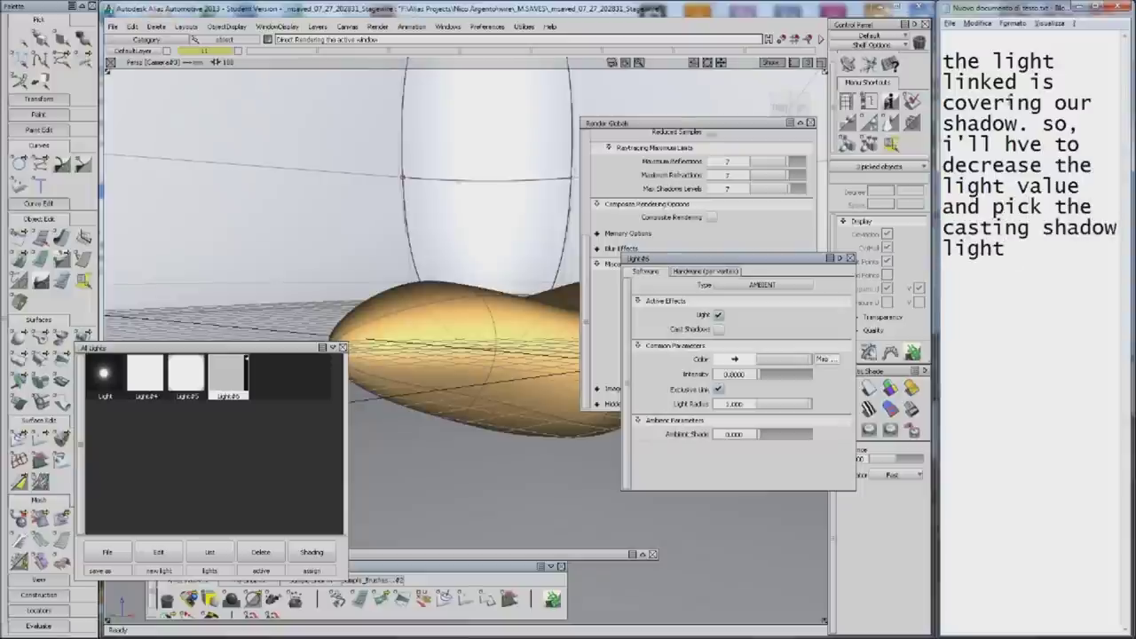
{"action": "type", "text": "up a bit"}
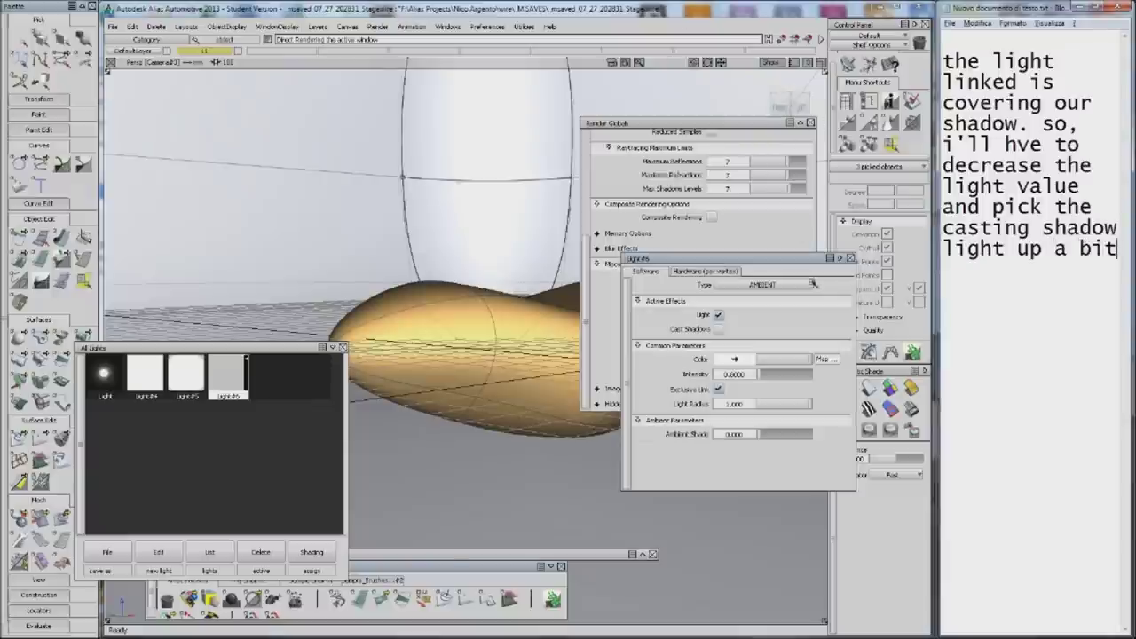
{"action": "mouse_move", "coordinate": [1118, 249]}
{"action": "left_mouse_down"}
{"action": "mouse_move", "coordinate": [945, 145]}
{"action": "mouse_move", "coordinate": [943, 60]}
{"action": "left_mouse_up"}
Clear the Notepad text and set the ambient light's intensity to 0.4
{"action": "key", "text": "Delete"}
{"action": "double_click", "coordinate": [721, 375]}
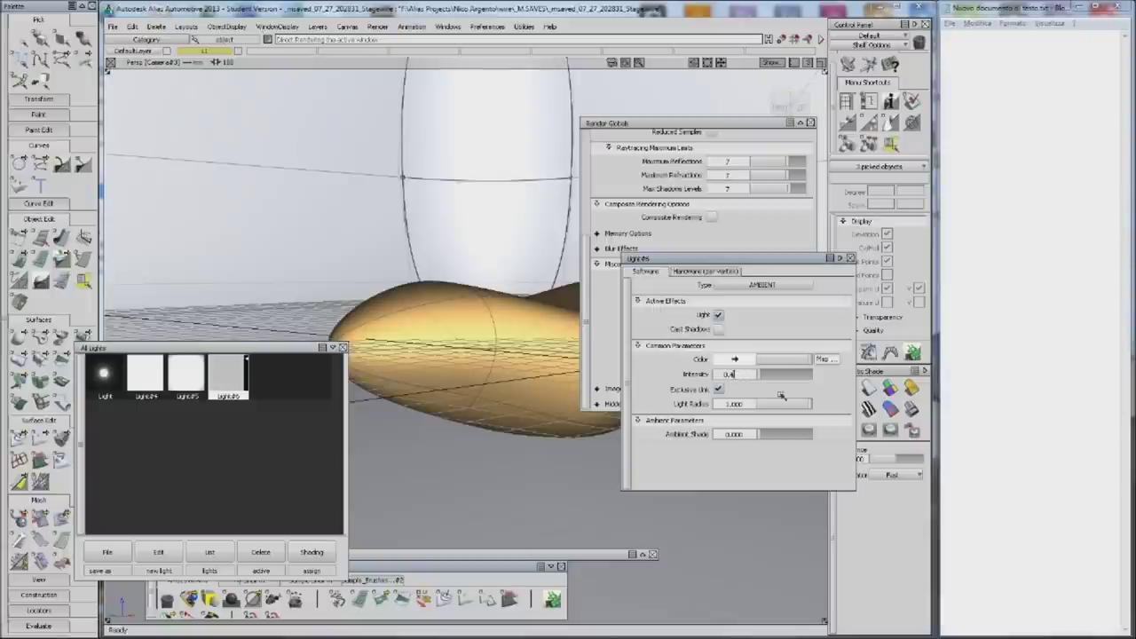
{"action": "key", "text": "Return"}
Select Light#4, expand its Shadow Casting options, and run a Direct Render
{"action": "left_click", "coordinate": [144, 375]}
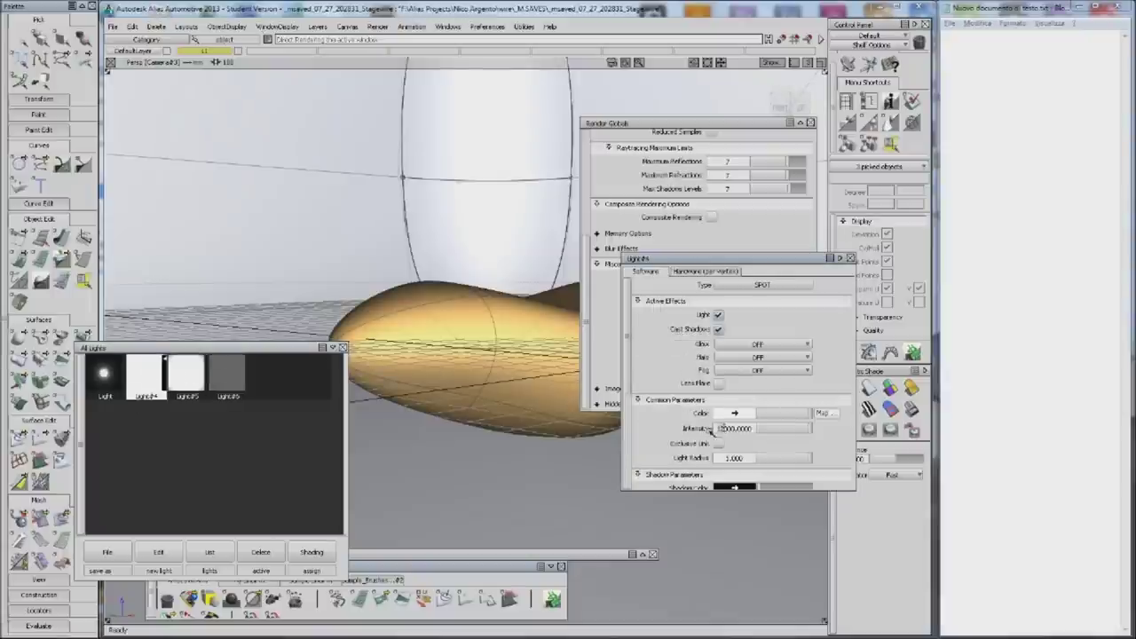
{"action": "scroll", "coordinate": [755, 450], "scroll_direction": "down", "scroll_amount": 2}
{"action": "scroll", "coordinate": [764, 431], "scroll_direction": "down", "scroll_amount": 1}
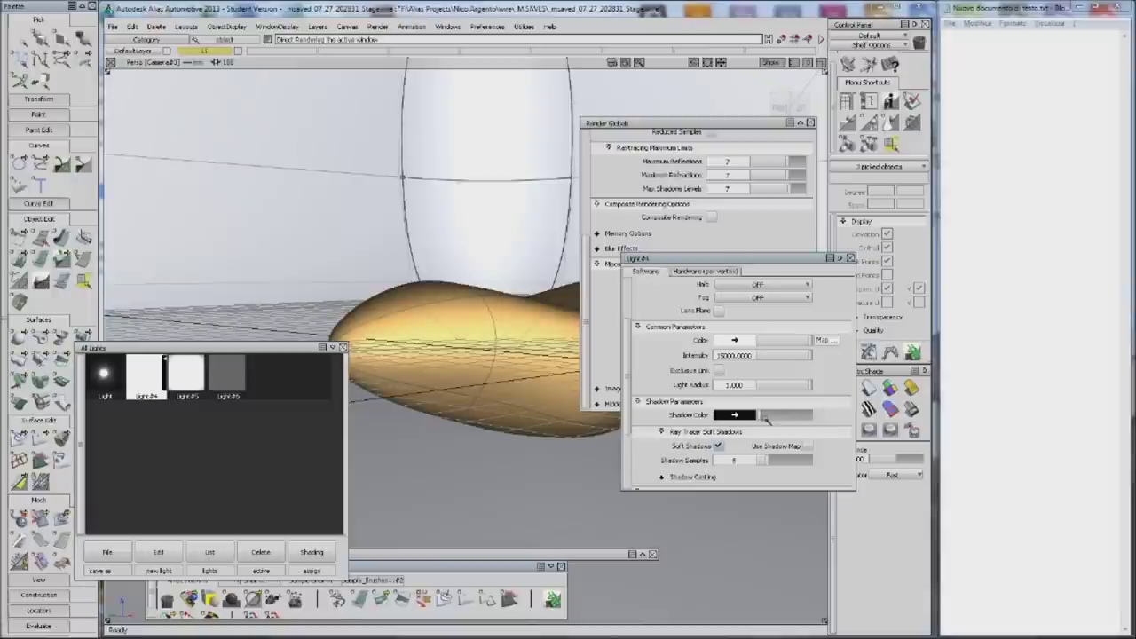
{"action": "scroll", "coordinate": [747, 416], "scroll_direction": "down", "scroll_amount": 1}
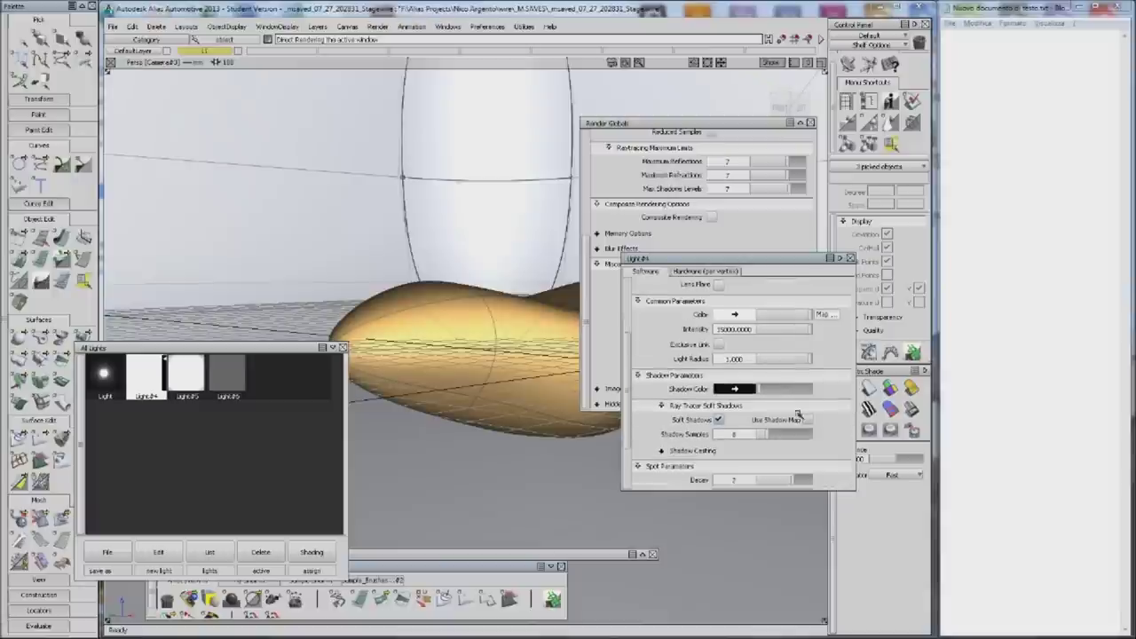
{"action": "scroll", "coordinate": [723, 423], "scroll_direction": "down", "scroll_amount": 1}
{"action": "left_click", "coordinate": [701, 424]}
{"action": "scroll", "coordinate": [763, 380], "scroll_direction": "down", "scroll_amount": 4}
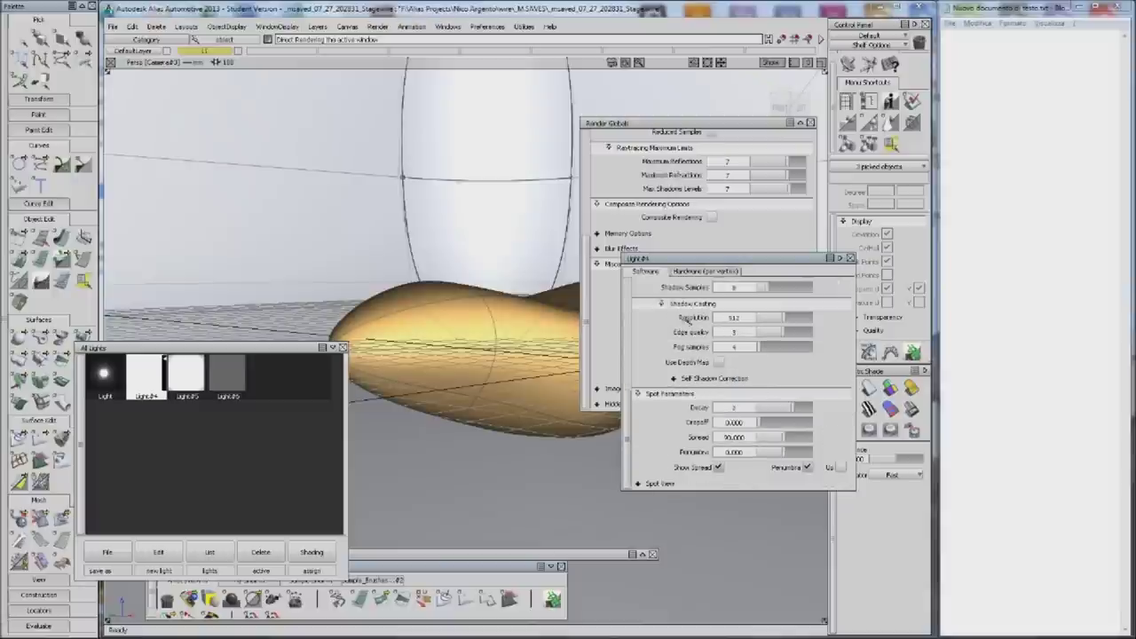
{"action": "left_click", "coordinate": [388, 26]}
{"action": "left_click", "coordinate": [409, 80]}
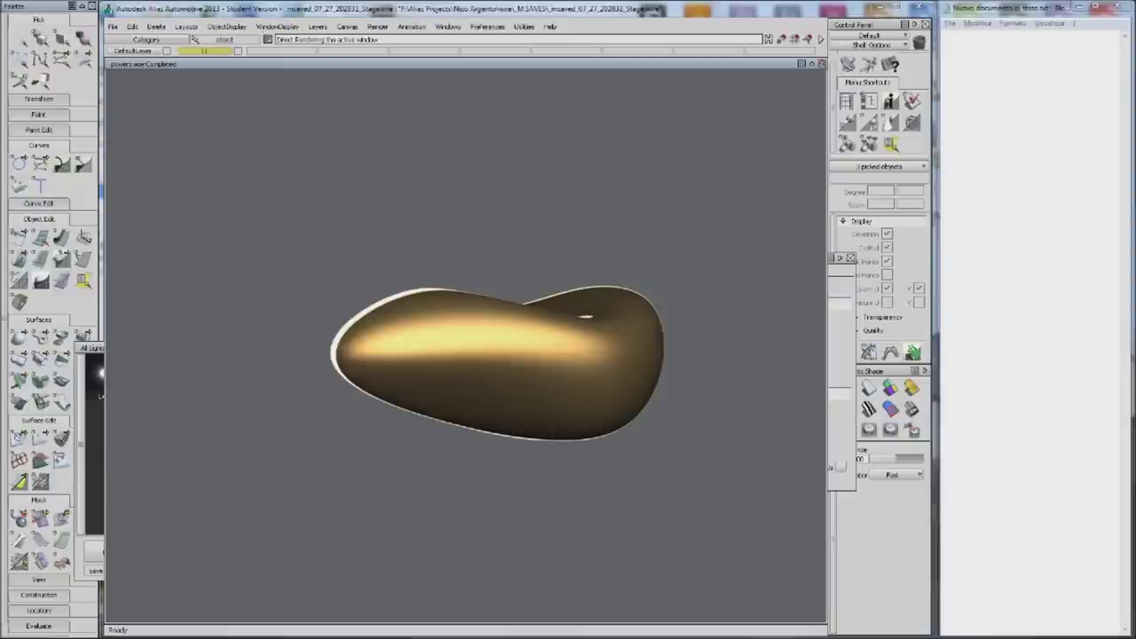
Exit the render and show the ambient light's settings and its white colour editor
{"action": "left_click", "coordinate": [262, 361]}
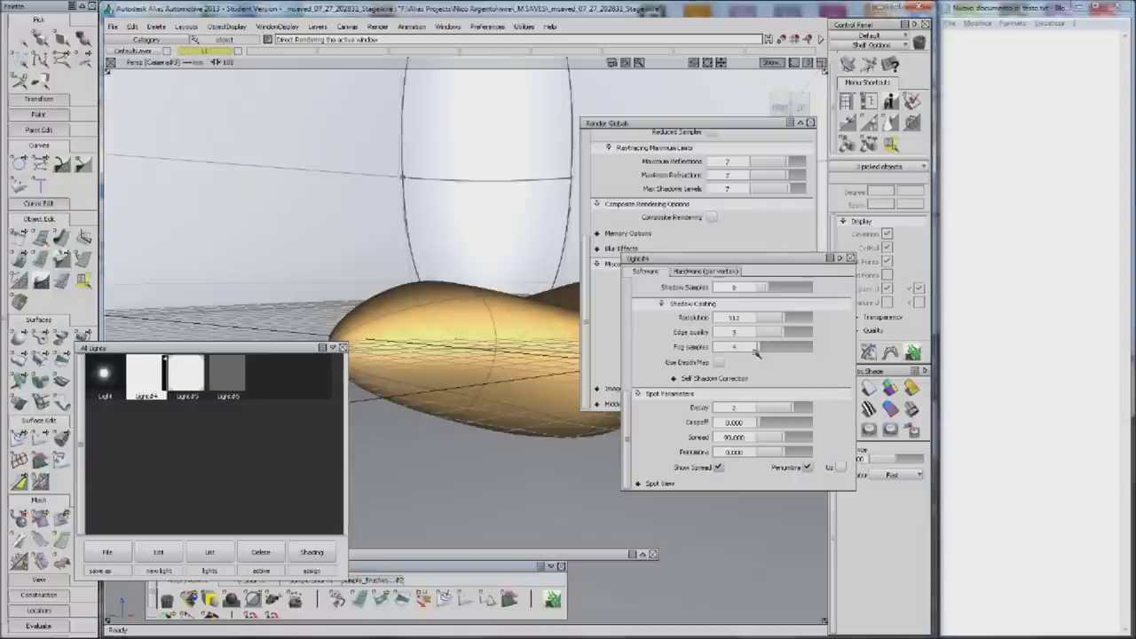
{"action": "left_click", "coordinate": [244, 364]}
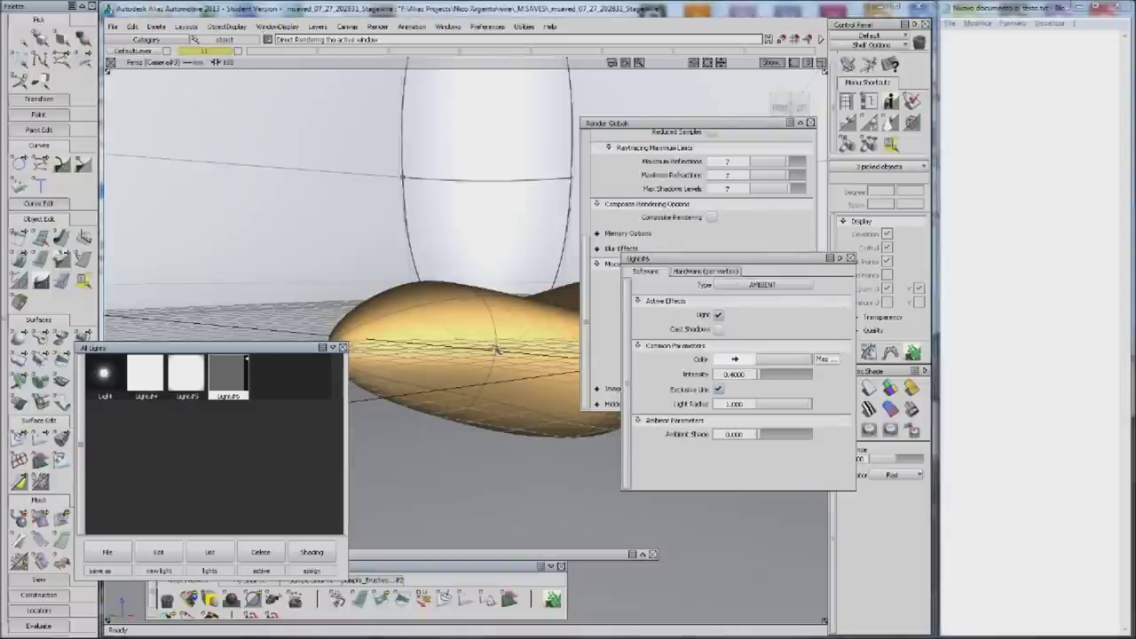
{"action": "left_click_drag", "start_coordinate": [498, 349], "coordinate": [490, 343], "text": "ctrl+shift"}
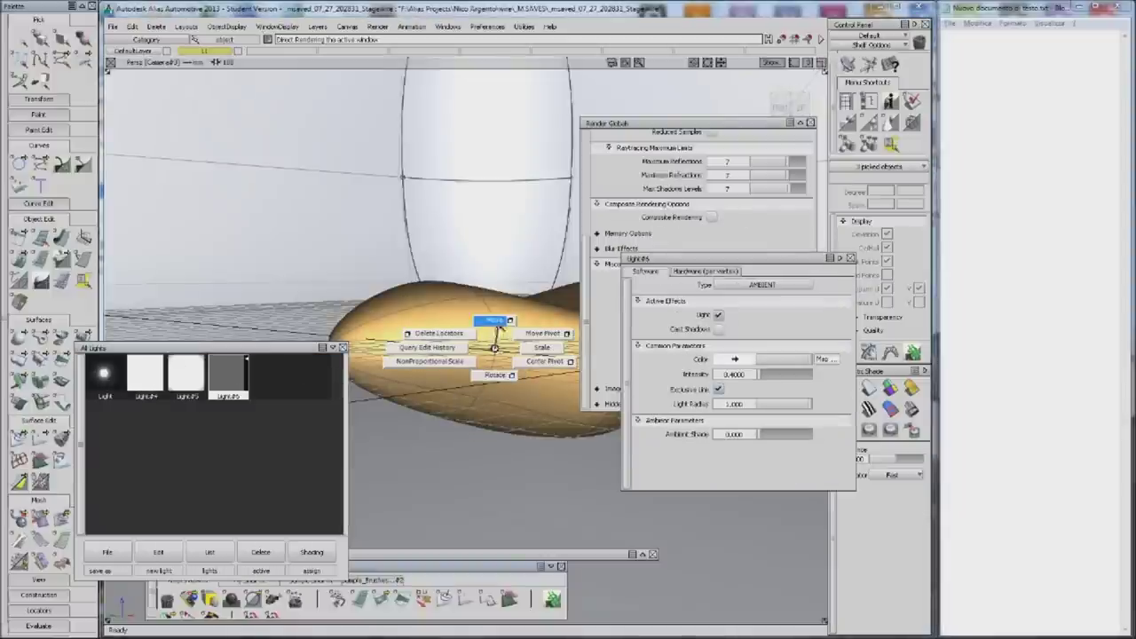
{"action": "left_click", "coordinate": [209, 549]}
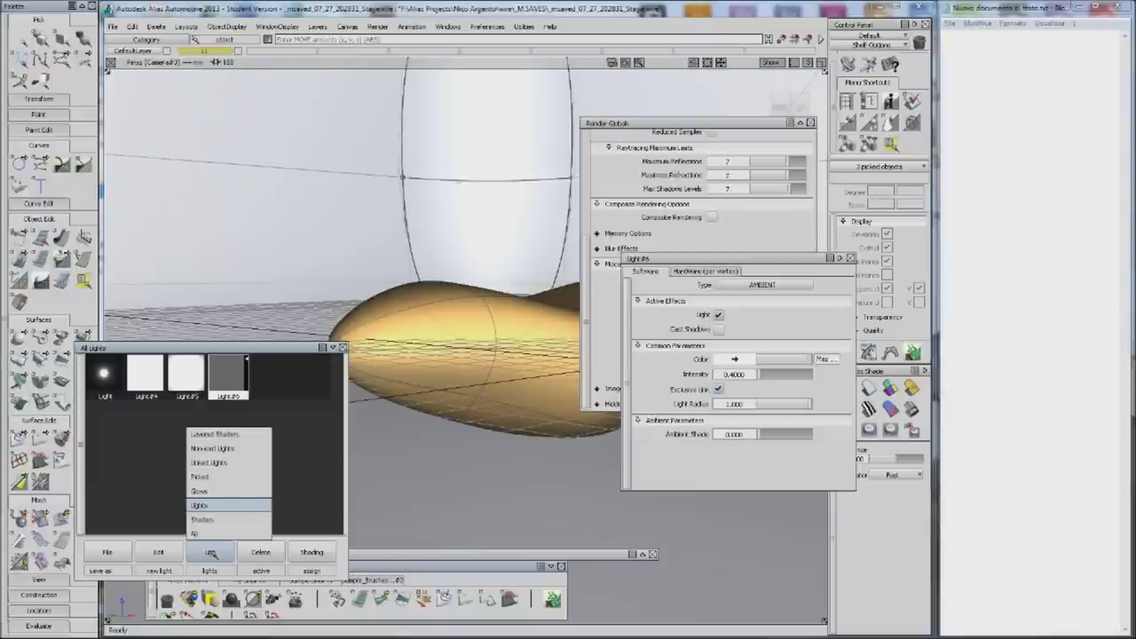
{"action": "left_click", "coordinate": [322, 552]}
{"action": "left_click", "coordinate": [322, 552]}
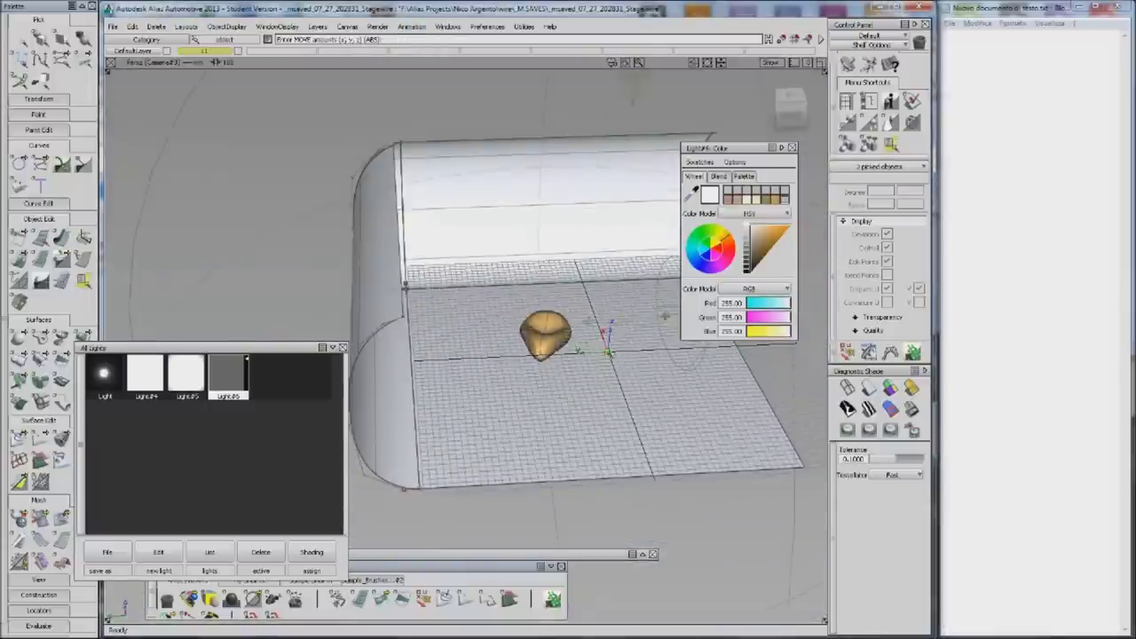
Move a light across the backdrop to a new spot on the stage
{"action": "mouse_move", "coordinate": [621, 293]}
{"action": "left_mouse_down"}
{"action": "mouse_move", "coordinate": [459, 229]}
{"action": "mouse_move", "coordinate": [530, 247]}
{"action": "mouse_move", "coordinate": [464, 216]}
{"action": "mouse_move", "coordinate": [404, 309]}
{"action": "mouse_move", "coordinate": [675, 76]}
{"action": "left_mouse_up"}
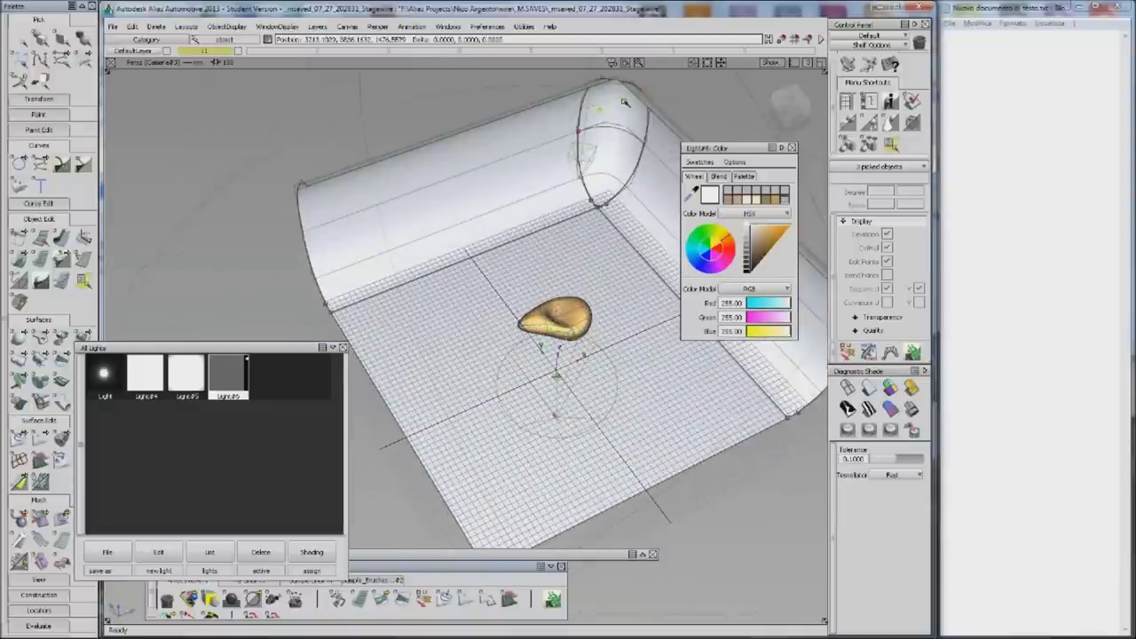
{"action": "mouse_move", "coordinate": [634, 117]}
{"action": "left_mouse_down", "text": "alt+shift"}
{"action": "mouse_move", "coordinate": [553, 206]}
{"action": "mouse_move", "coordinate": [636, 291]}
{"action": "left_mouse_up", "text": "alt+shift"}
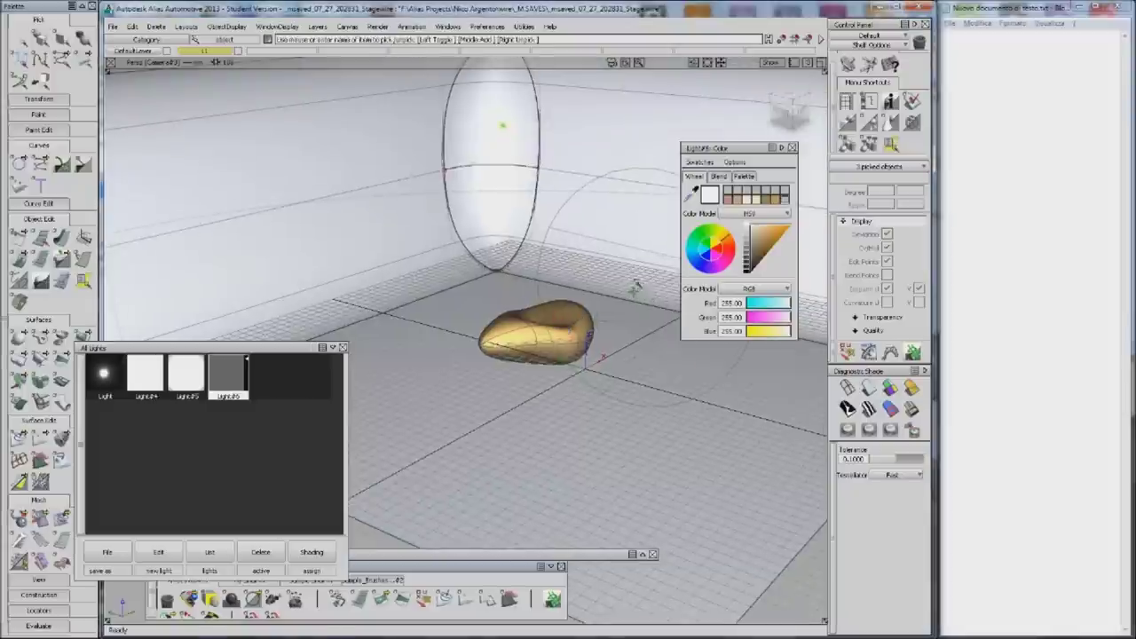
{"action": "left_click", "coordinate": [632, 291]}
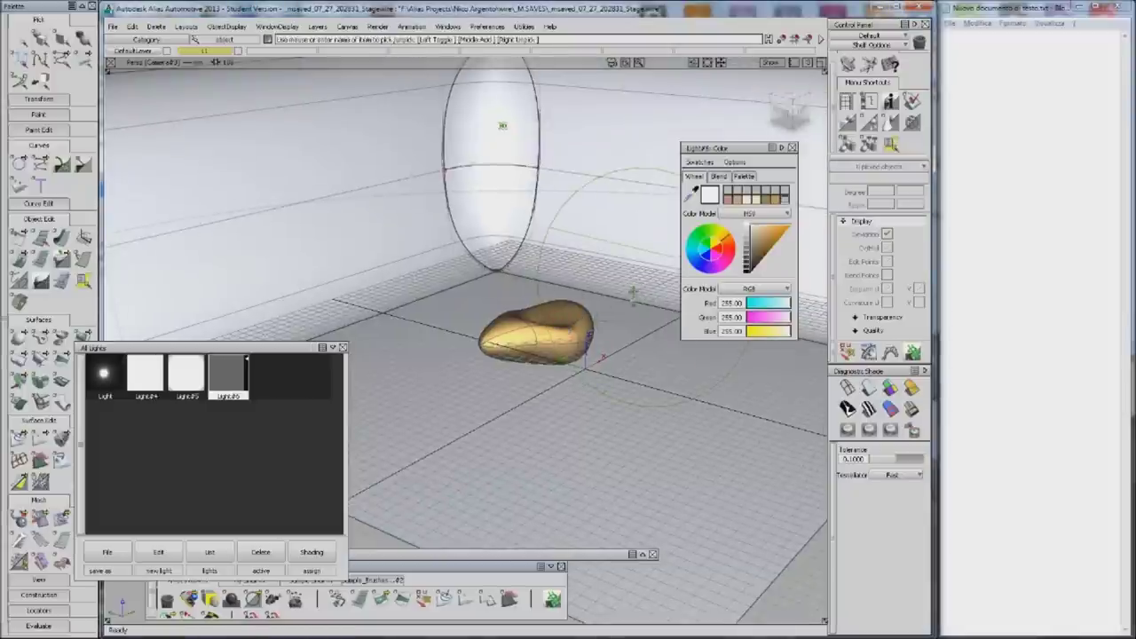
Turn on Cast Shadows for the main directional Light
{"action": "double_click", "coordinate": [181, 373]}
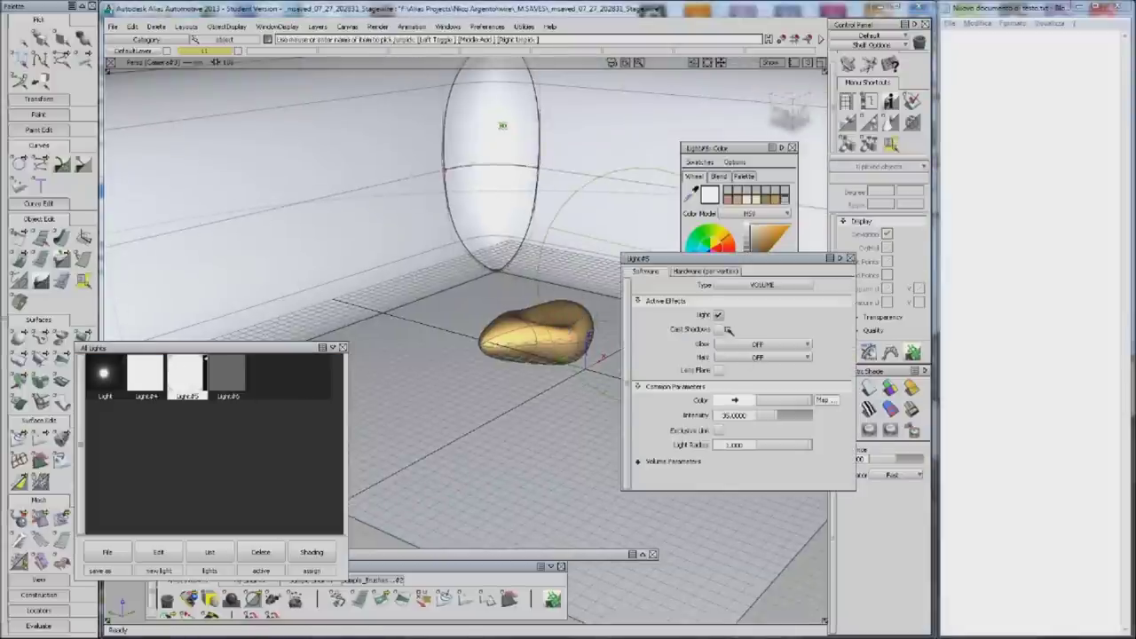
{"action": "left_click", "coordinate": [111, 373]}
{"action": "left_click", "coordinate": [144, 376]}
{"action": "left_click", "coordinate": [93, 383]}
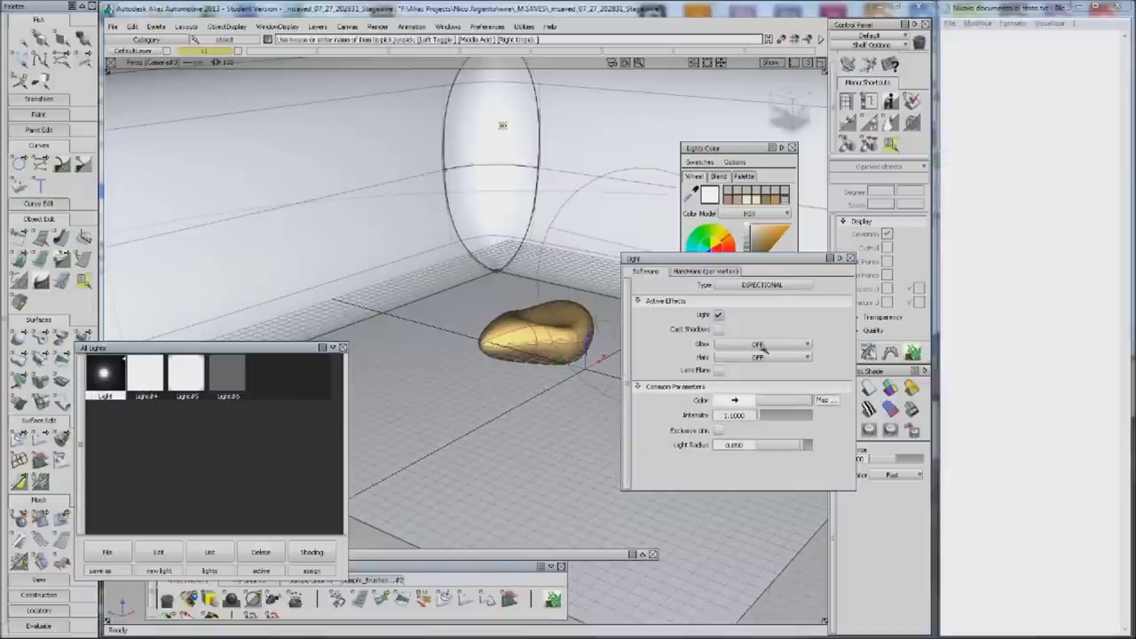
Tumble to a close side view of the blob and open Render Stats
{"action": "left_click_drag", "start_coordinate": [533, 266], "coordinate": [632, 230], "text": "alt+shift"}
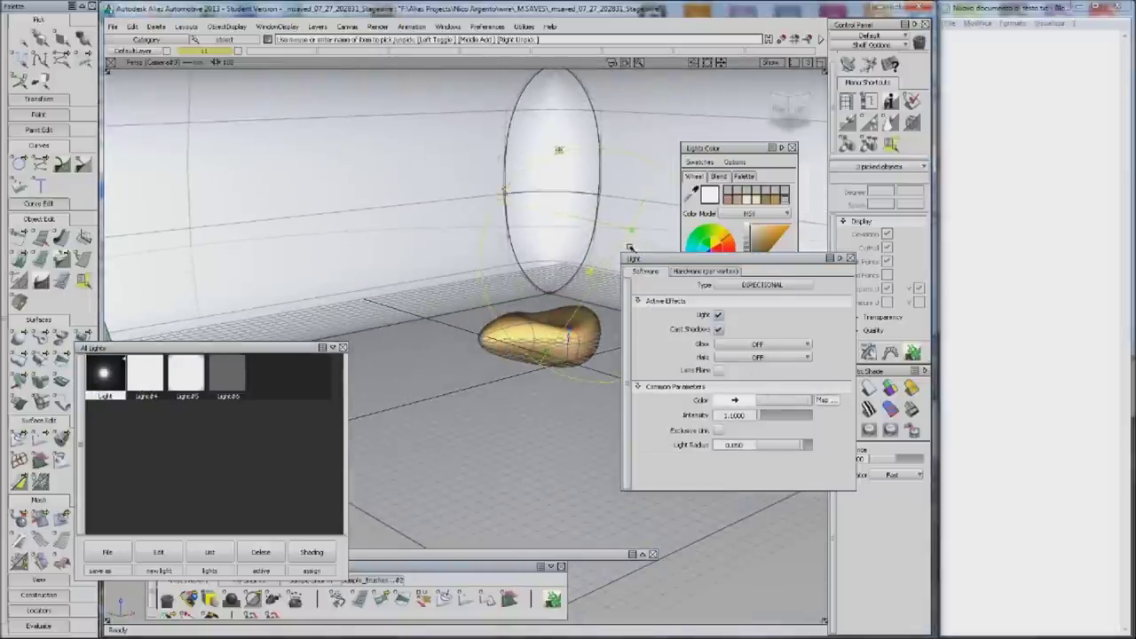
{"action": "right_click_drag", "start_coordinate": [632, 231], "coordinate": [535, 329], "text": "alt+shift"}
{"action": "left_click_drag", "start_coordinate": [536, 328], "coordinate": [479, 302], "text": "alt+shift"}
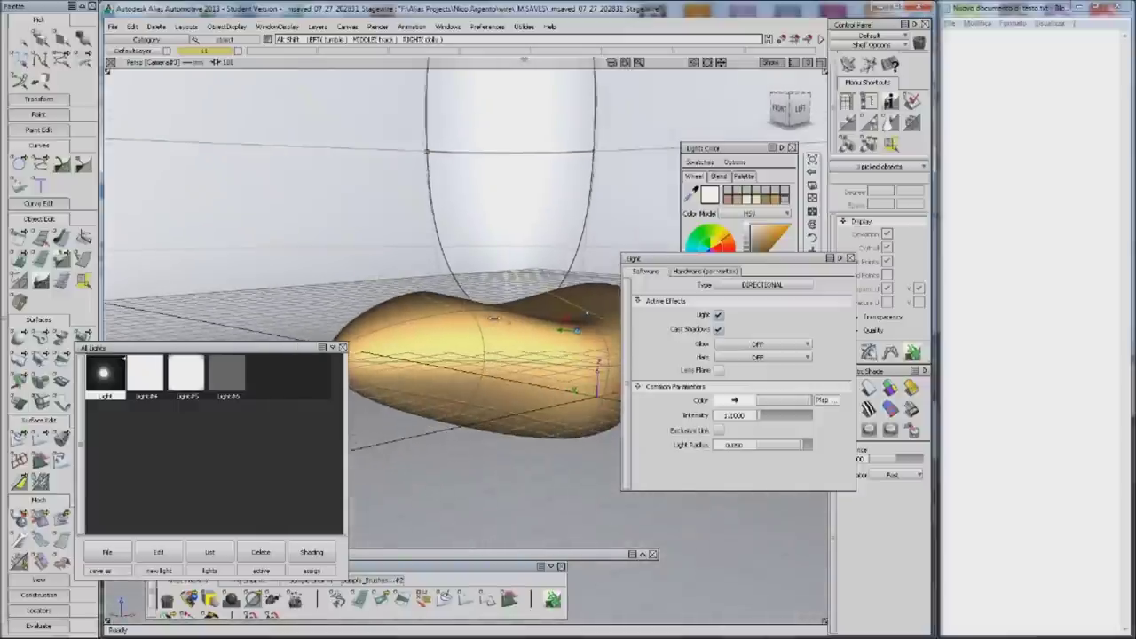
{"action": "left_click", "coordinate": [377, 27]}
{"action": "left_click", "coordinate": [518, 69]}
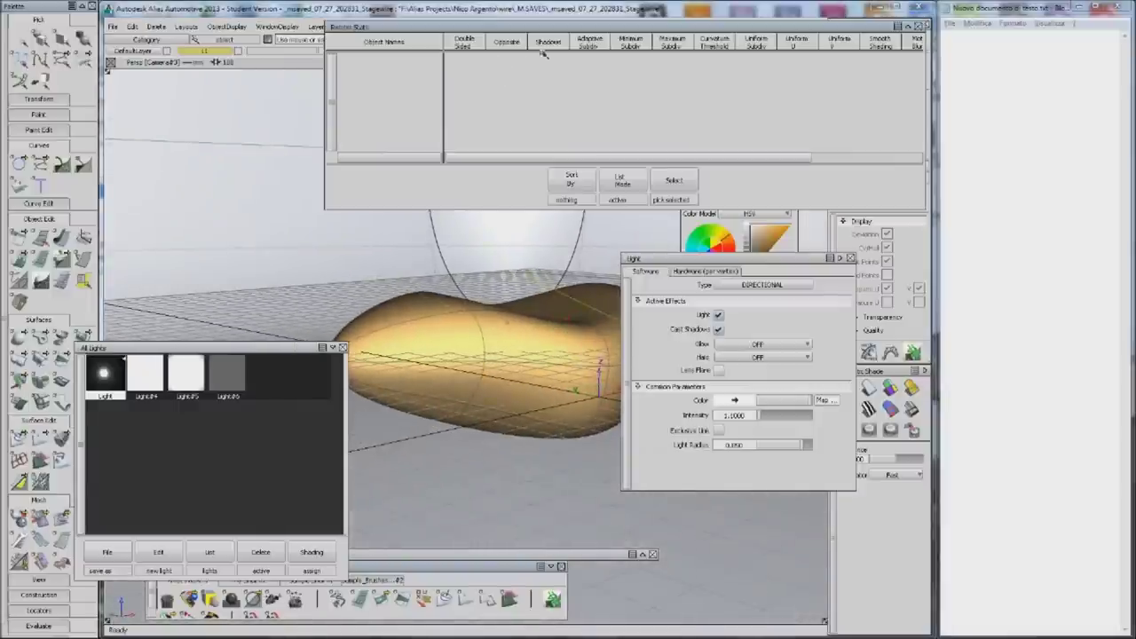
Close Render Stats, check a Direct Render of the blob, and show the ambient light's Type choices
{"action": "left_click", "coordinate": [919, 27]}
{"action": "left_click", "coordinate": [387, 27]}
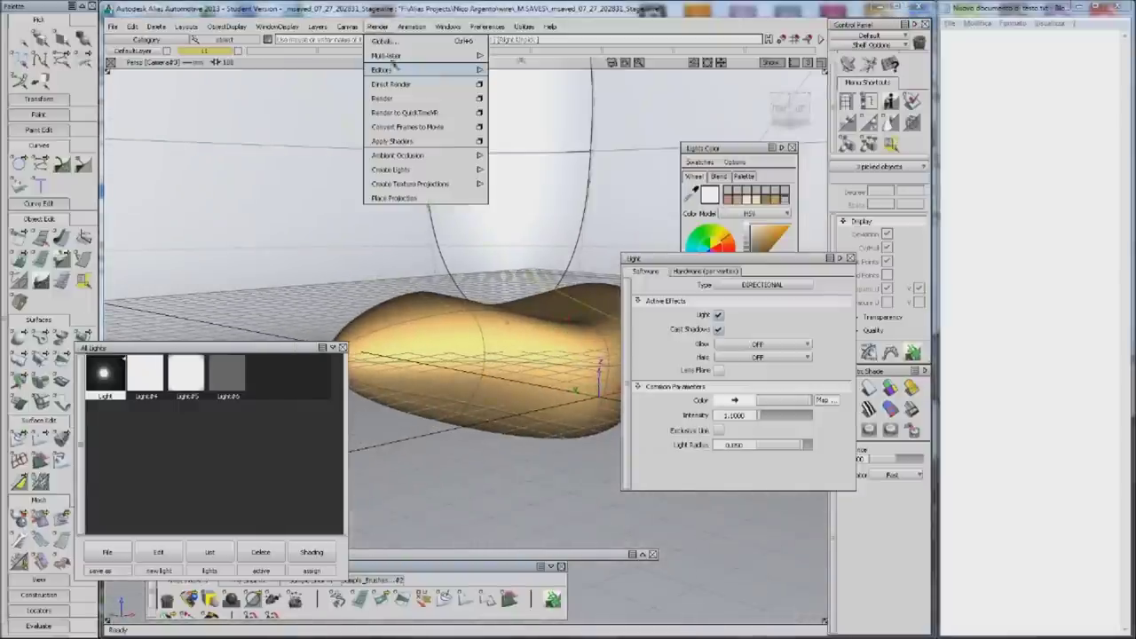
{"action": "left_click", "coordinate": [400, 83]}
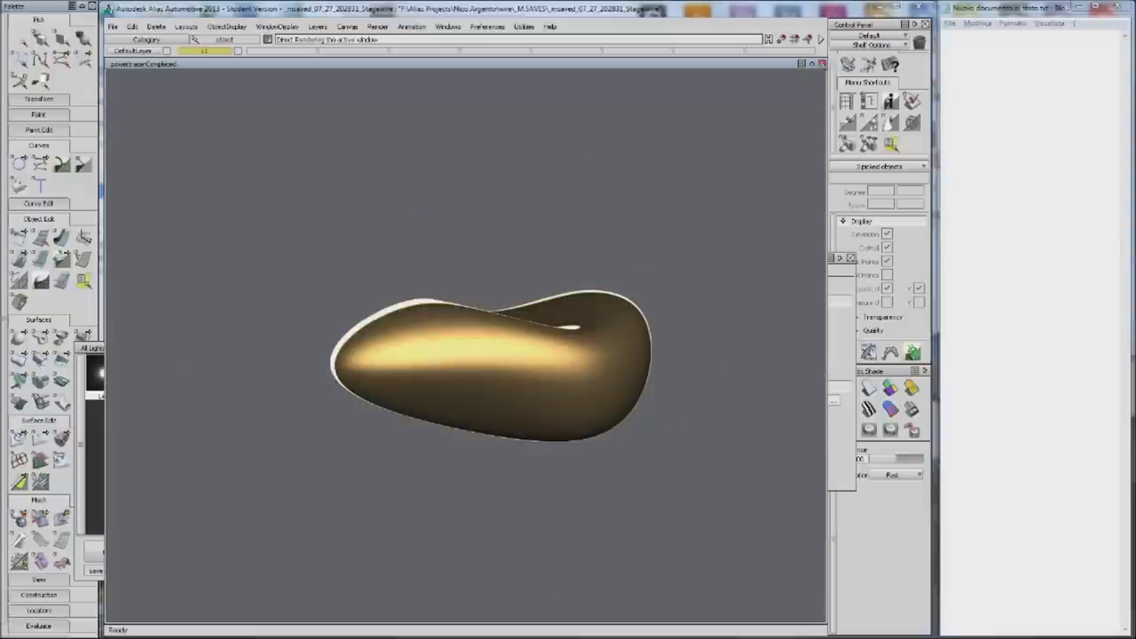
{"action": "left_click", "coordinate": [459, 232]}
{"action": "left_click", "coordinate": [757, 289]}
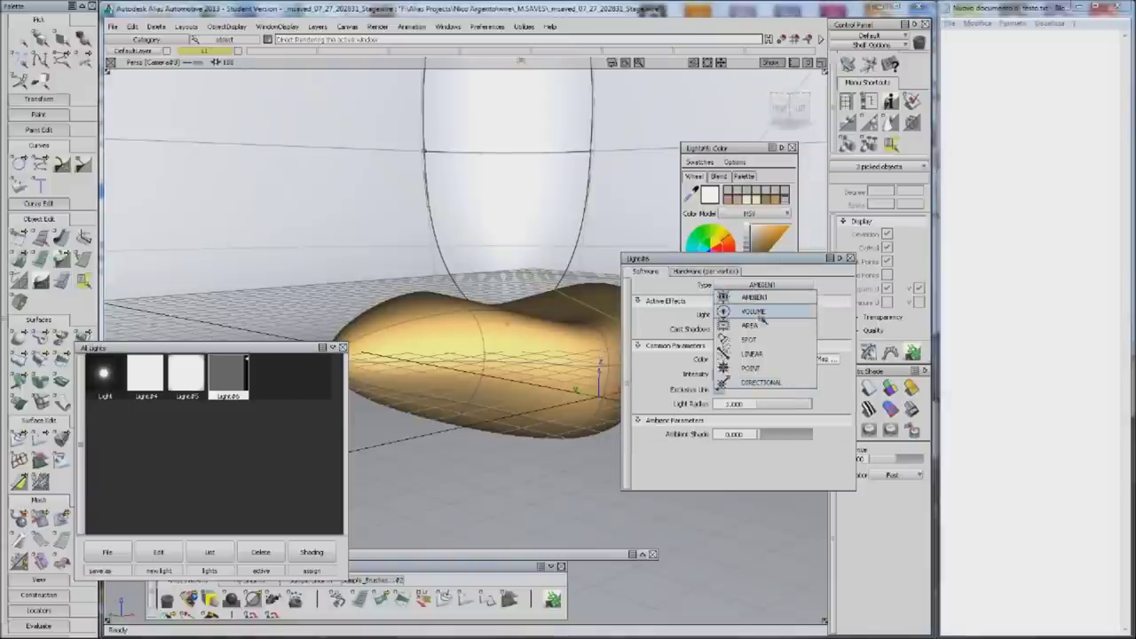
Change light6 to a Spot light and move it along the backdrop
{"action": "left_click", "coordinate": [750, 339]}
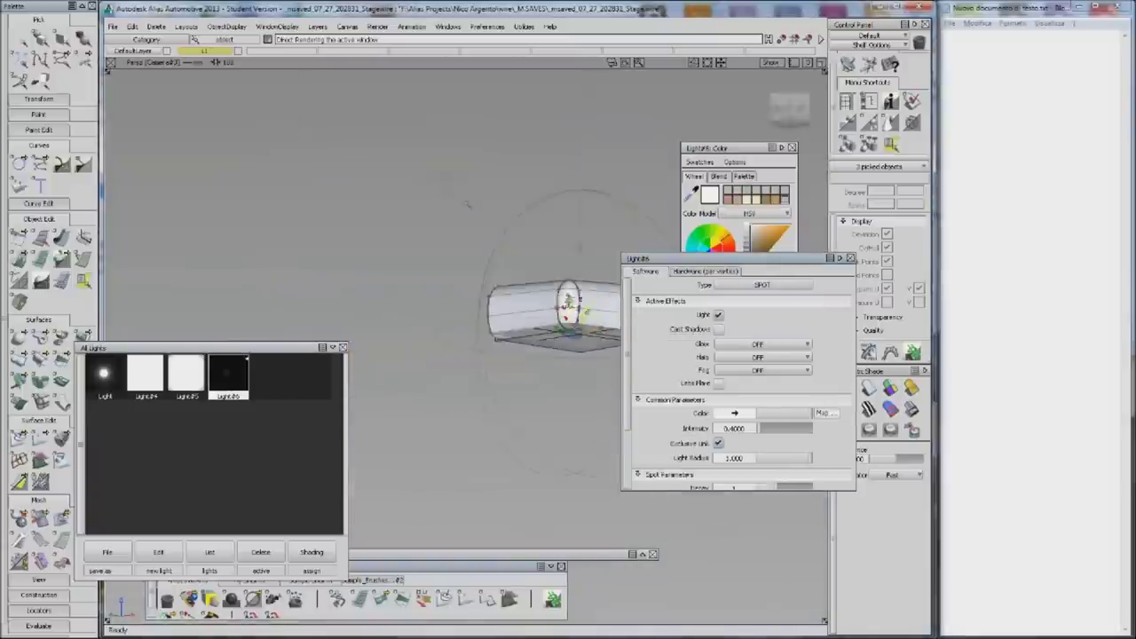
{"action": "right_click_drag", "start_coordinate": [448, 177], "coordinate": [444, 178], "text": "ctrl+shift"}
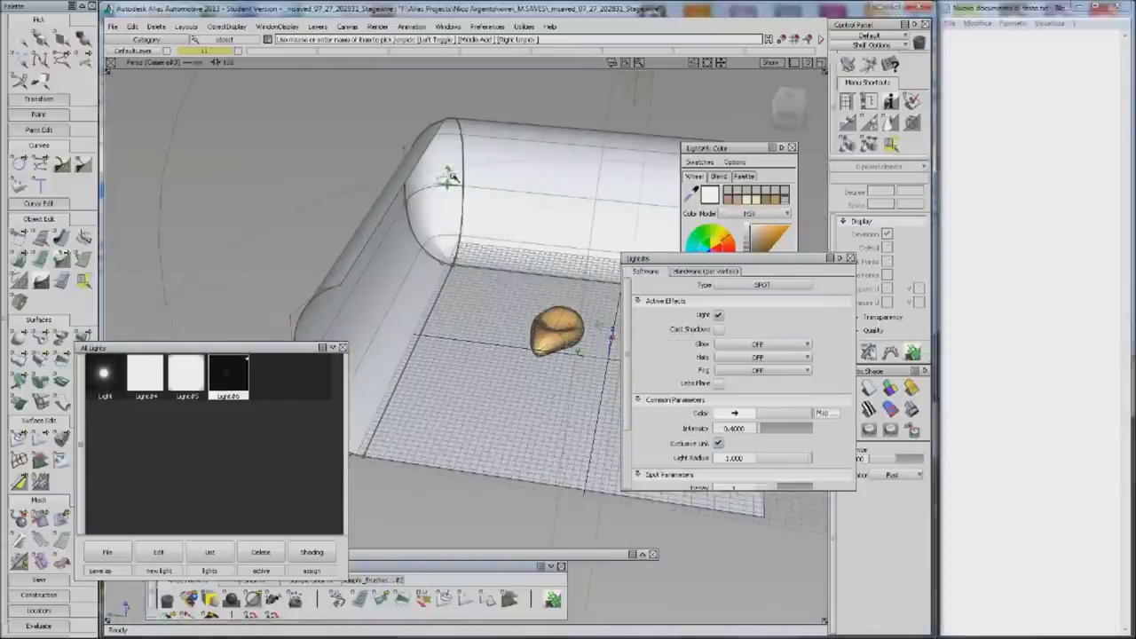
{"action": "left_click_drag", "start_coordinate": [520, 203], "coordinate": [520, 215], "text": "alt+shift"}
{"action": "right_click_drag", "start_coordinate": [520, 214], "coordinate": [522, 202], "text": "ctrl+shift"}
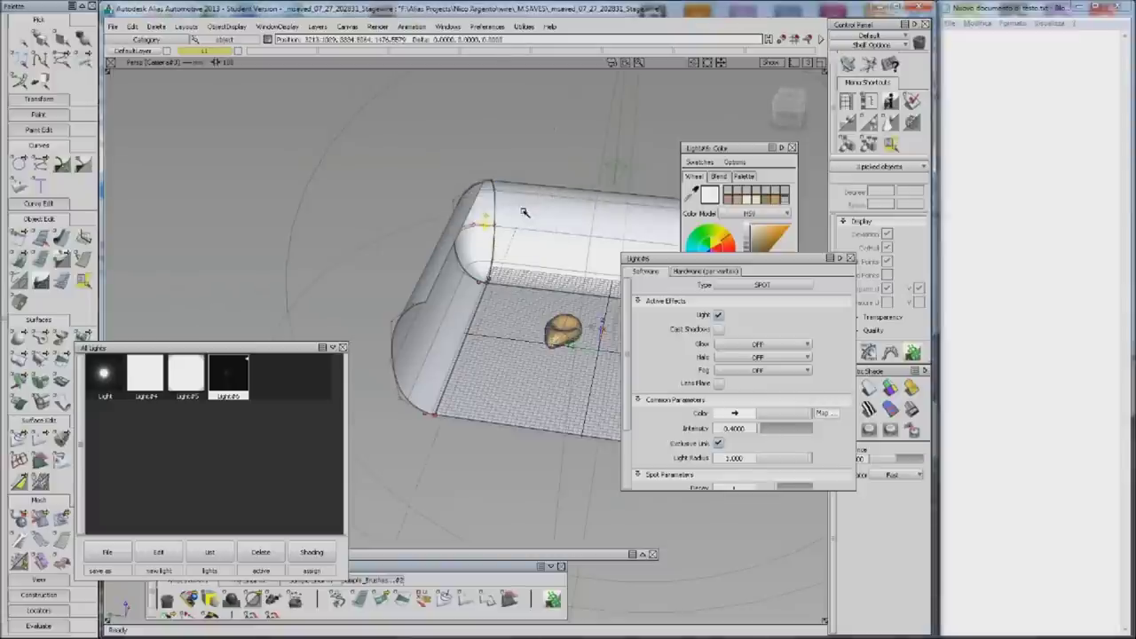
{"action": "left_click", "coordinate": [711, 367]}
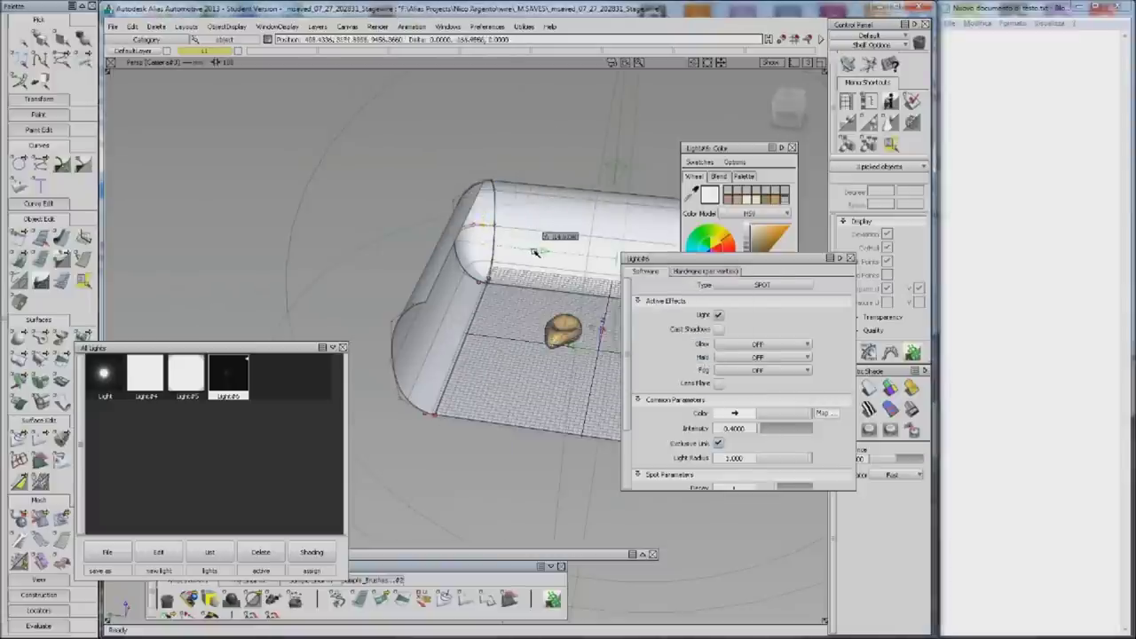
{"action": "mouse_move", "coordinate": [537, 253]}
{"action": "left_mouse_down", "text": "alt+shift"}
{"action": "mouse_move", "coordinate": [479, 266]}
{"action": "mouse_move", "coordinate": [558, 278]}
{"action": "left_mouse_up", "text": "alt+shift"}
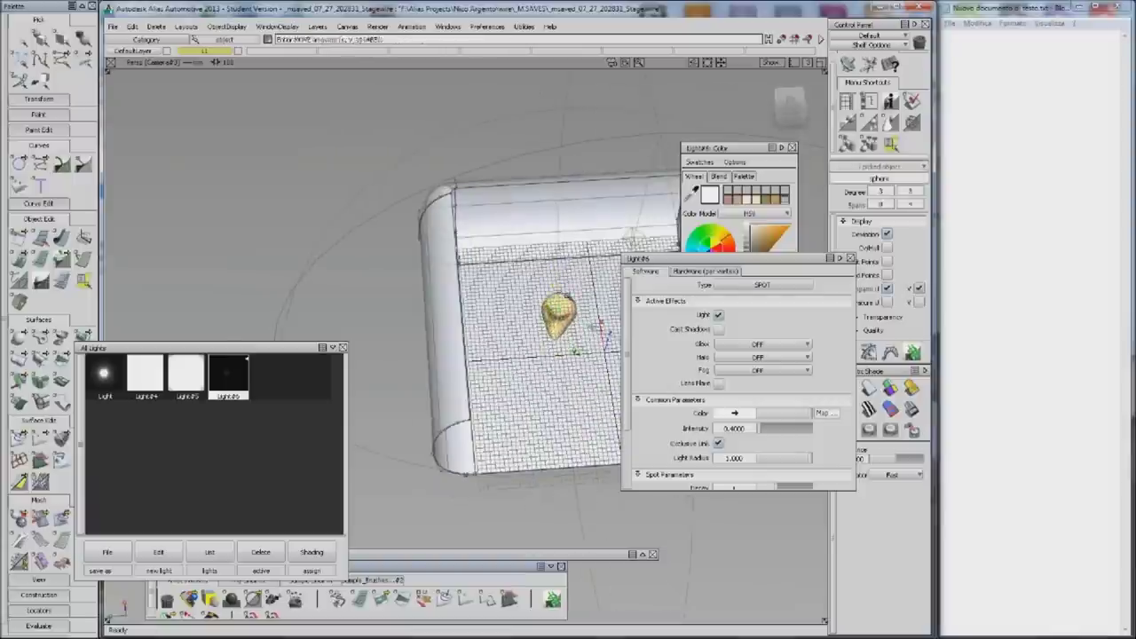
{"action": "mouse_move", "coordinate": [550, 291]}
{"action": "left_mouse_down", "text": "alt+shift"}
{"action": "mouse_move", "coordinate": [579, 260]}
{"action": "mouse_move", "coordinate": [512, 326]}
{"action": "mouse_move", "coordinate": [396, 404]}
{"action": "left_mouse_up", "text": "alt+shift"}
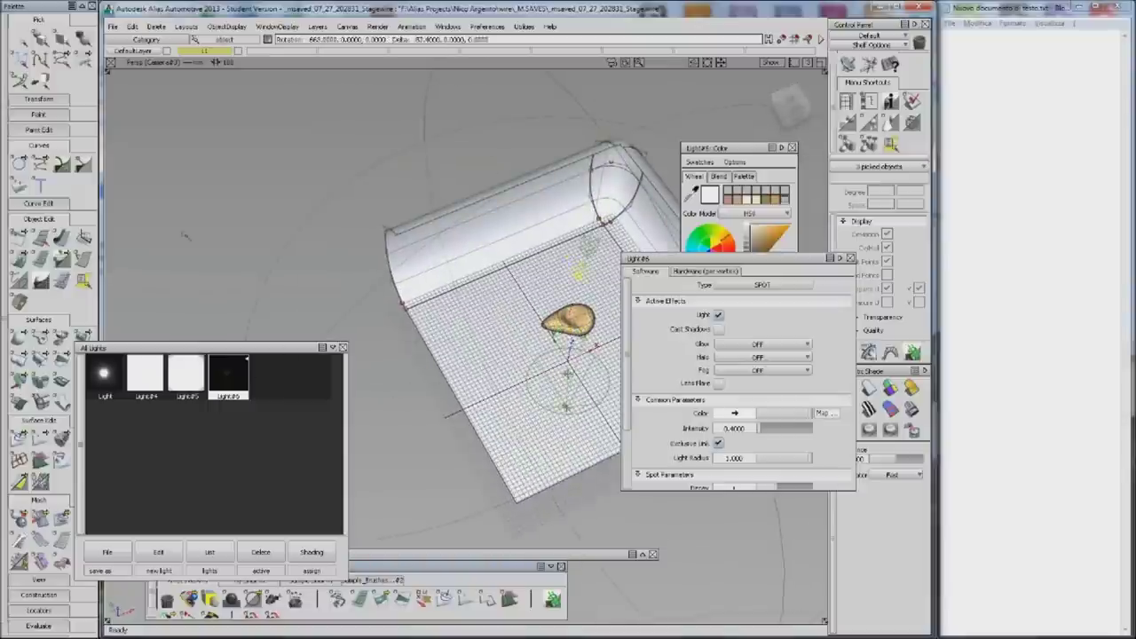
Rotate Lightgroup#6 toward the blob and frame the blob from a low side view
{"action": "mouse_move", "coordinate": [577, 293]}
{"action": "left_mouse_down"}
{"action": "mouse_move", "coordinate": [615, 325]}
{"action": "mouse_move", "coordinate": [593, 294]}
{"action": "left_mouse_up"}
{"action": "left_click", "coordinate": [627, 358]}
{"action": "left_click", "coordinate": [593, 295]}
{"action": "left_click", "coordinate": [593, 295]}
{"action": "left_click_drag", "start_coordinate": [593, 294], "coordinate": [641, 206], "text": "alt+shift"}
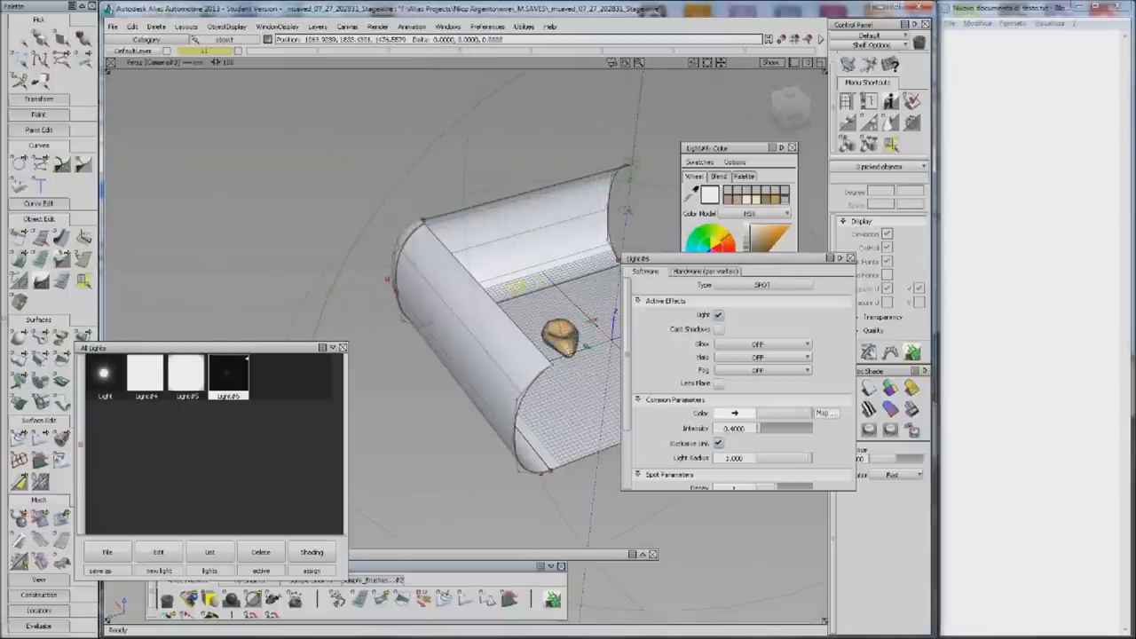
{"action": "left_click_drag", "start_coordinate": [640, 202], "coordinate": [283, 200], "text": "alt+shift"}
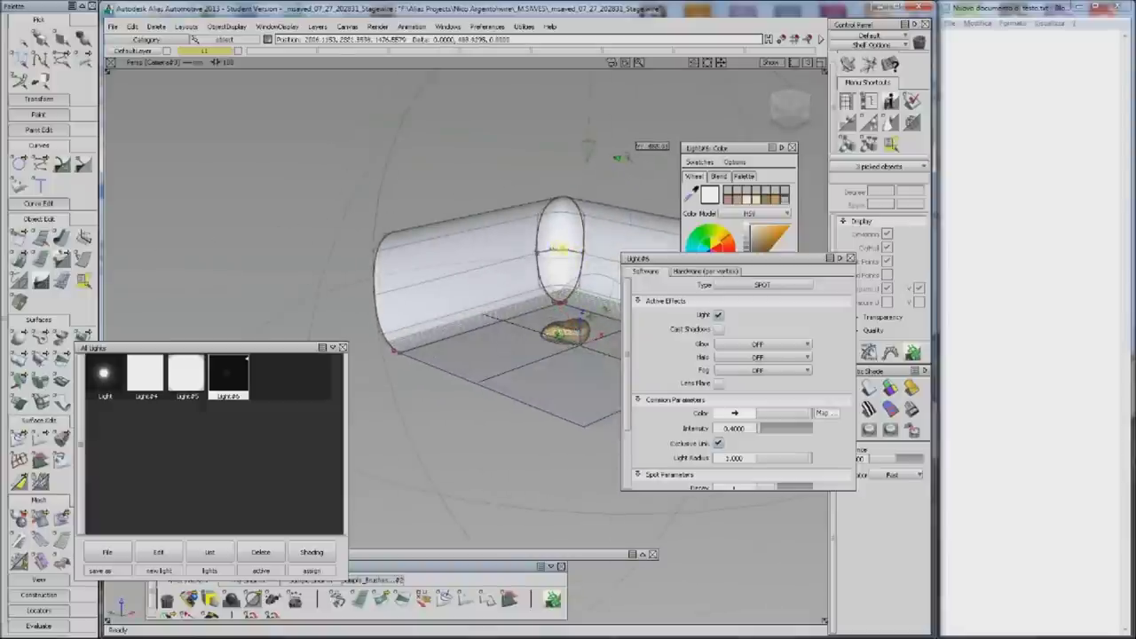
{"action": "right_click_drag", "start_coordinate": [417, 283], "coordinate": [512, 279], "text": "alt+shift"}
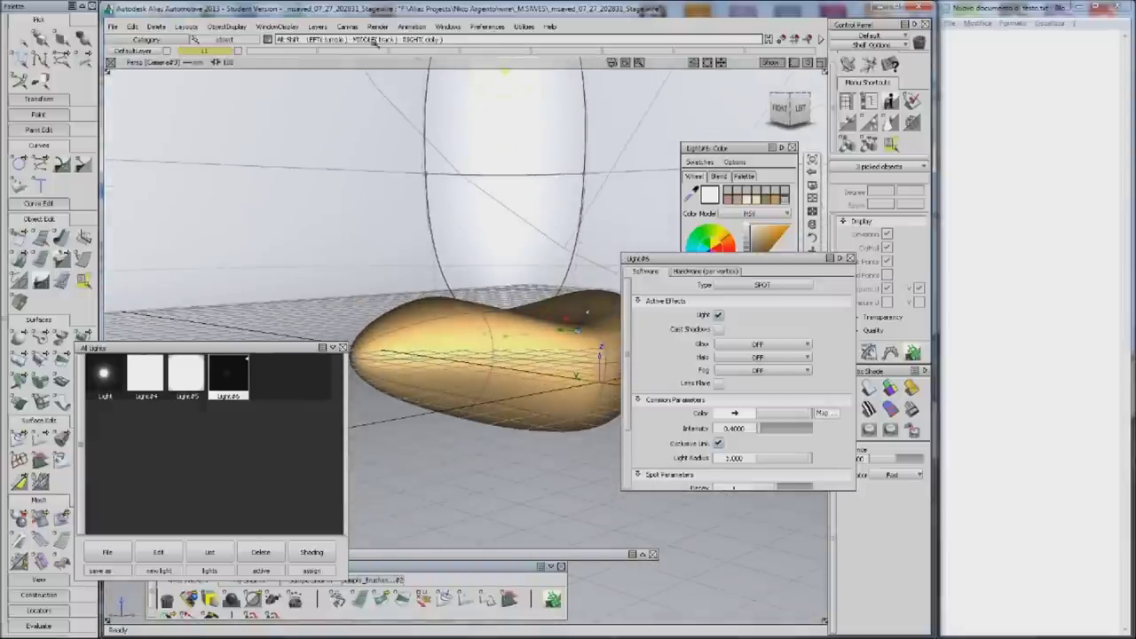
Preview the spotlight with a Direct Render, then ask to delete the active light
{"action": "left_click", "coordinate": [377, 26]}
{"action": "left_click", "coordinate": [390, 83]}
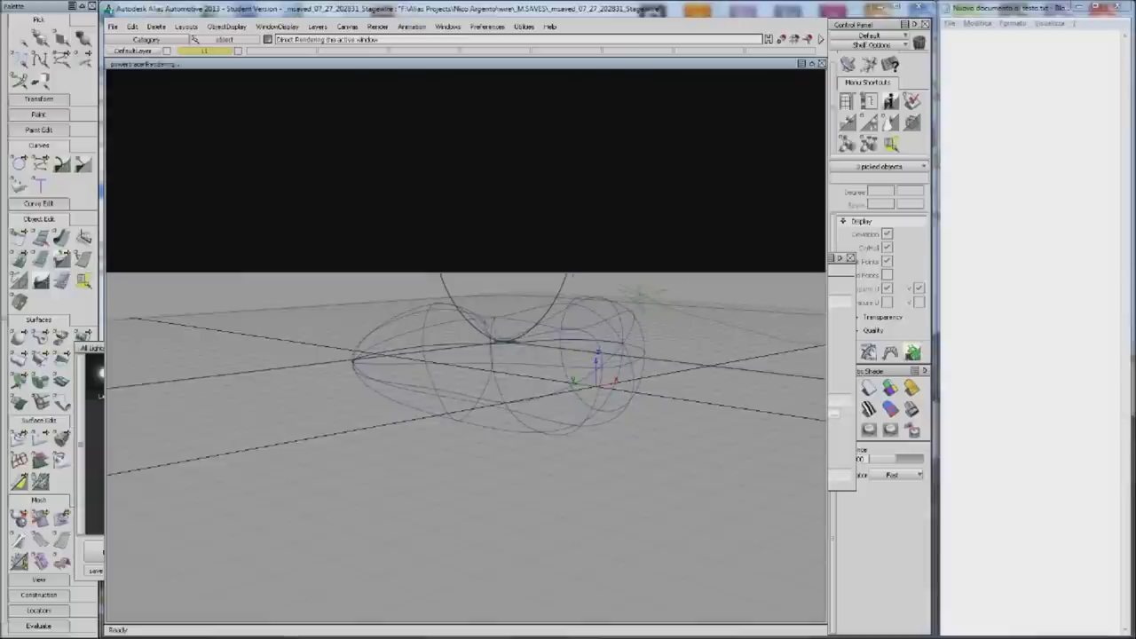
{"action": "left_click", "coordinate": [822, 64]}
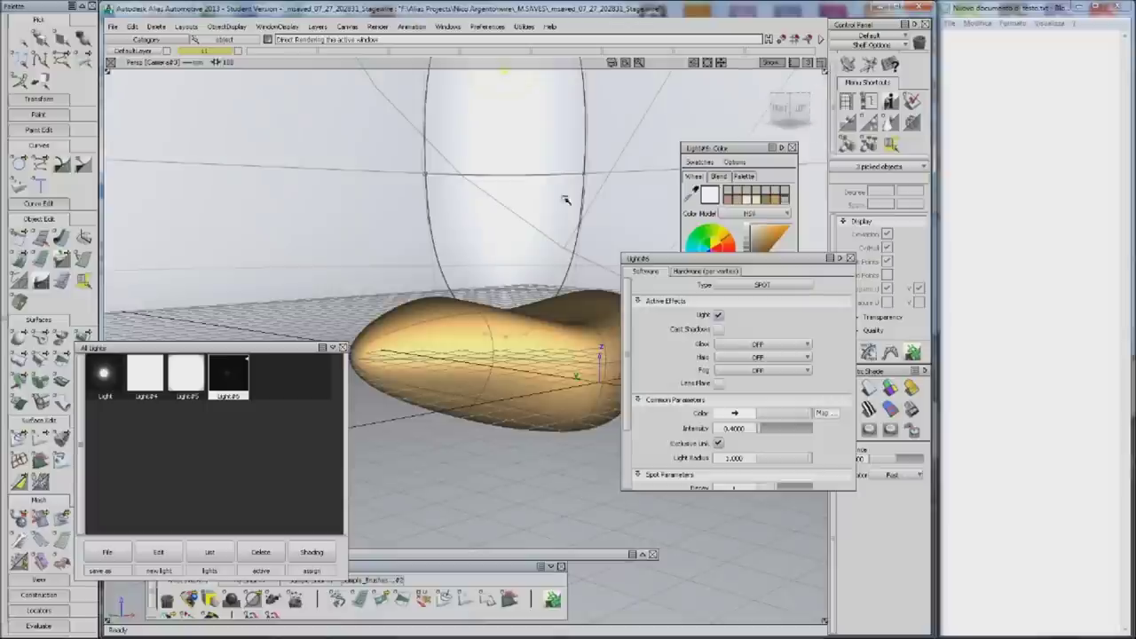
{"action": "key", "text": "Delete"}
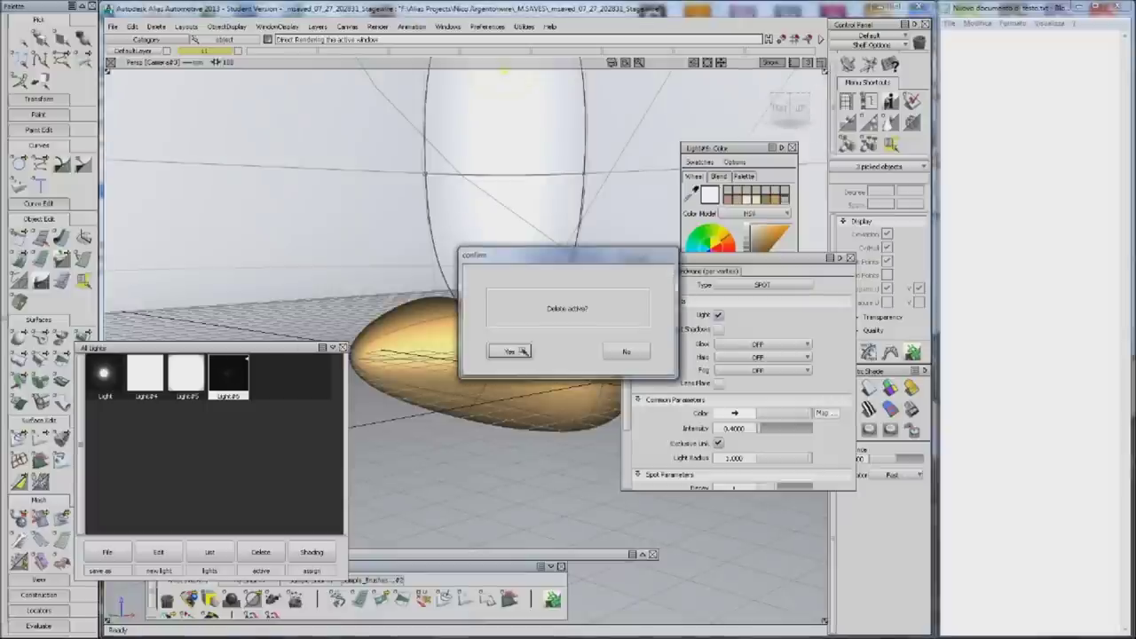
Confirm deleting Light#6 and pick the backdrop object
{"action": "left_click", "coordinate": [524, 351]}
{"action": "left_click", "coordinate": [398, 229], "text": "ctrl+shift"}
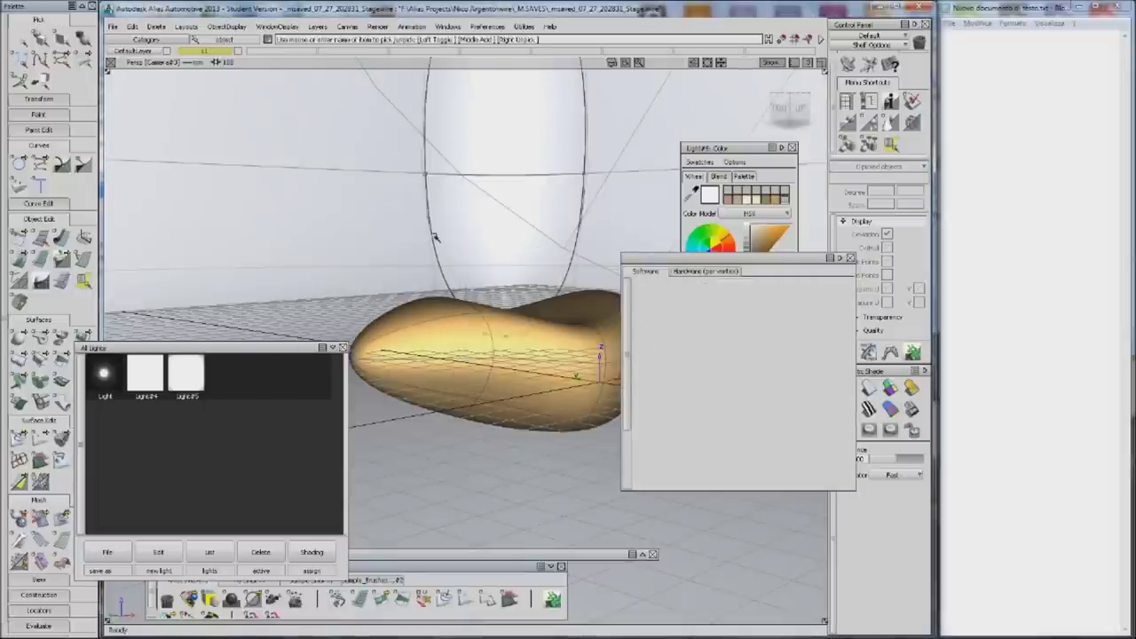
{"action": "left_click", "coordinate": [456, 256]}
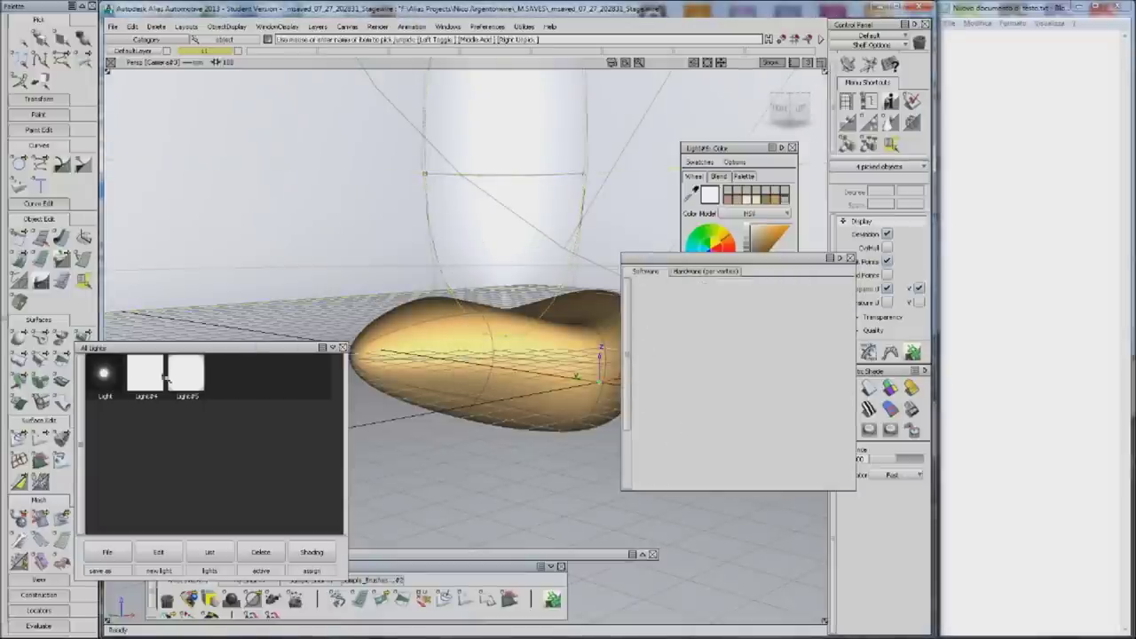
Unlink the main directional Light from the backdrop via Shading > Unlink Lights
{"action": "left_click", "coordinate": [102, 375]}
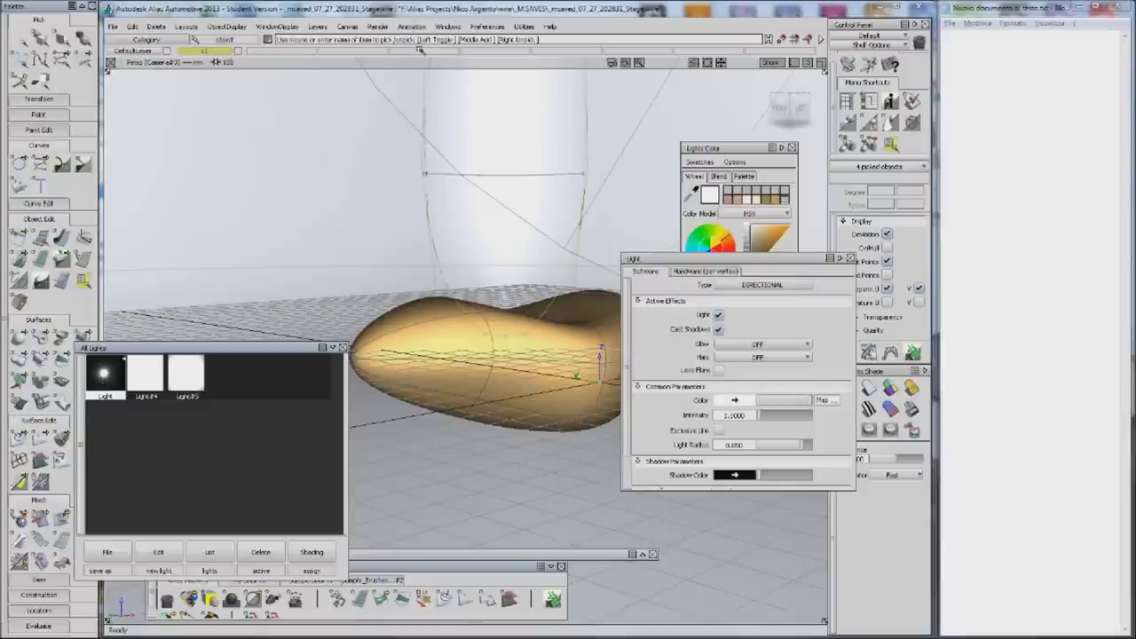
{"action": "left_click", "coordinate": [379, 27]}
{"action": "left_click", "coordinate": [311, 552]}
{"action": "left_click", "coordinate": [311, 553]}
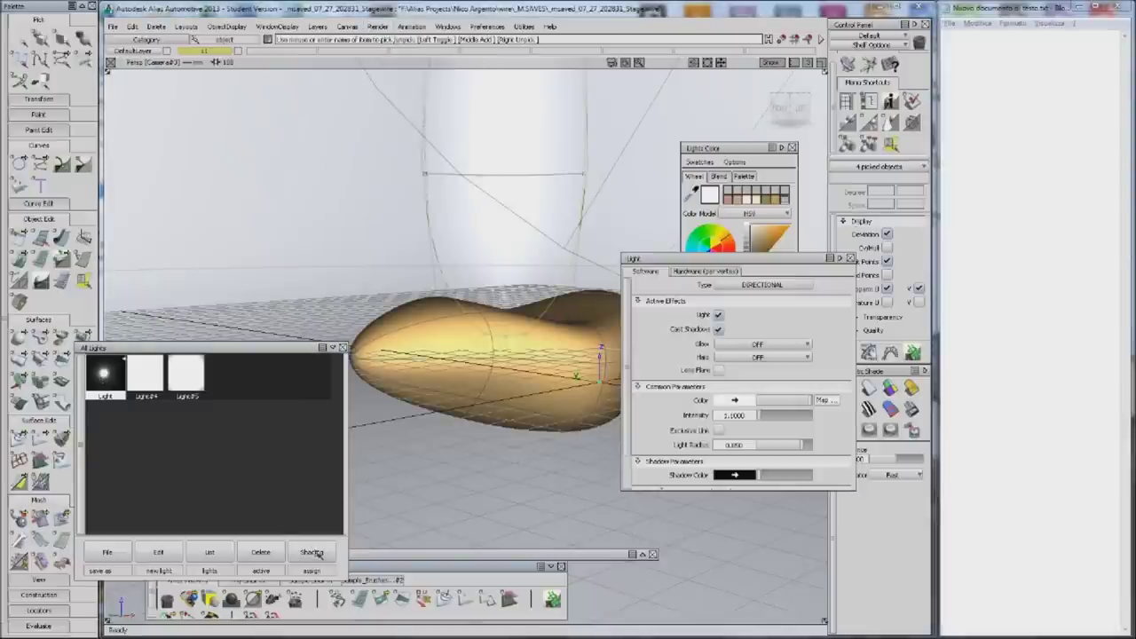
{"action": "left_click", "coordinate": [312, 463]}
{"action": "key", "text": "Return"}
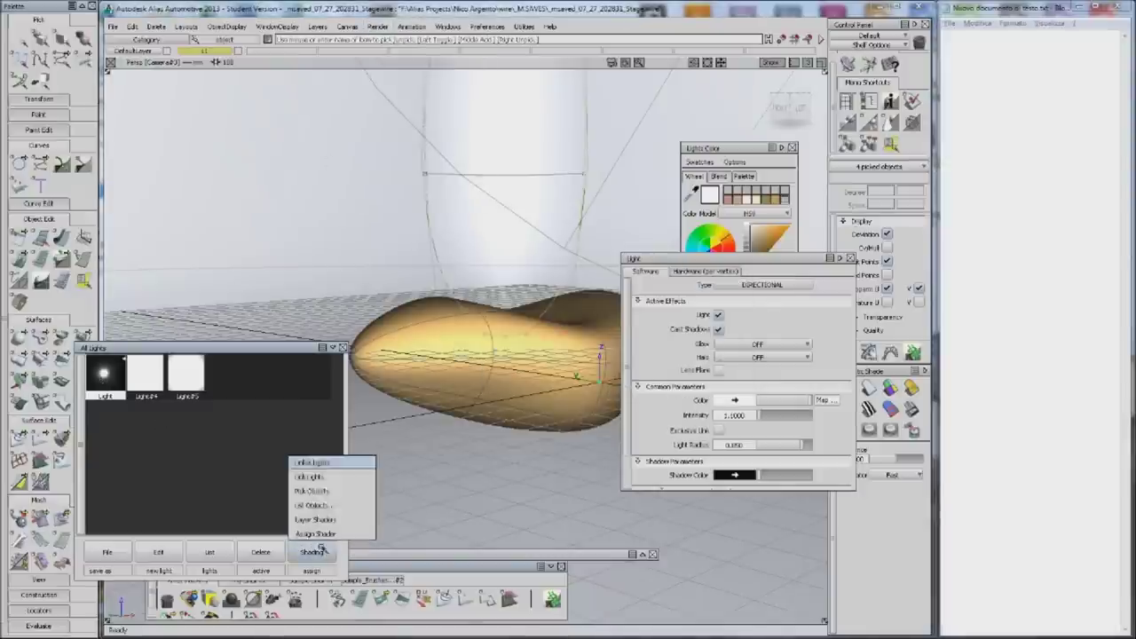
{"action": "left_click", "coordinate": [325, 552]}
{"action": "left_click", "coordinate": [320, 462]}
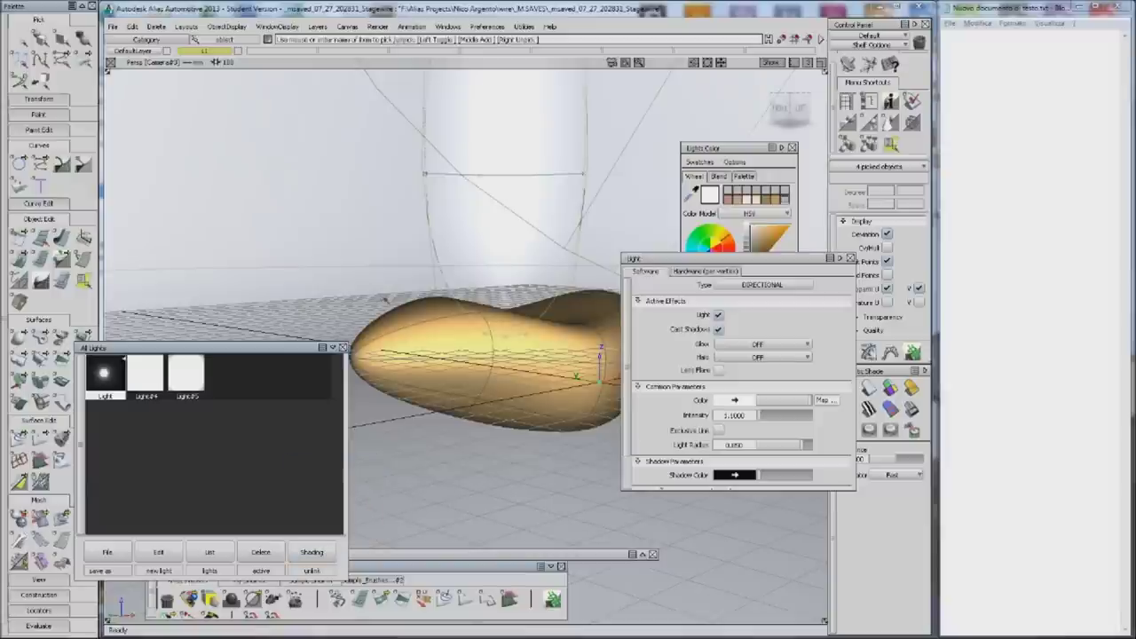
{"action": "left_click", "coordinate": [372, 199]}
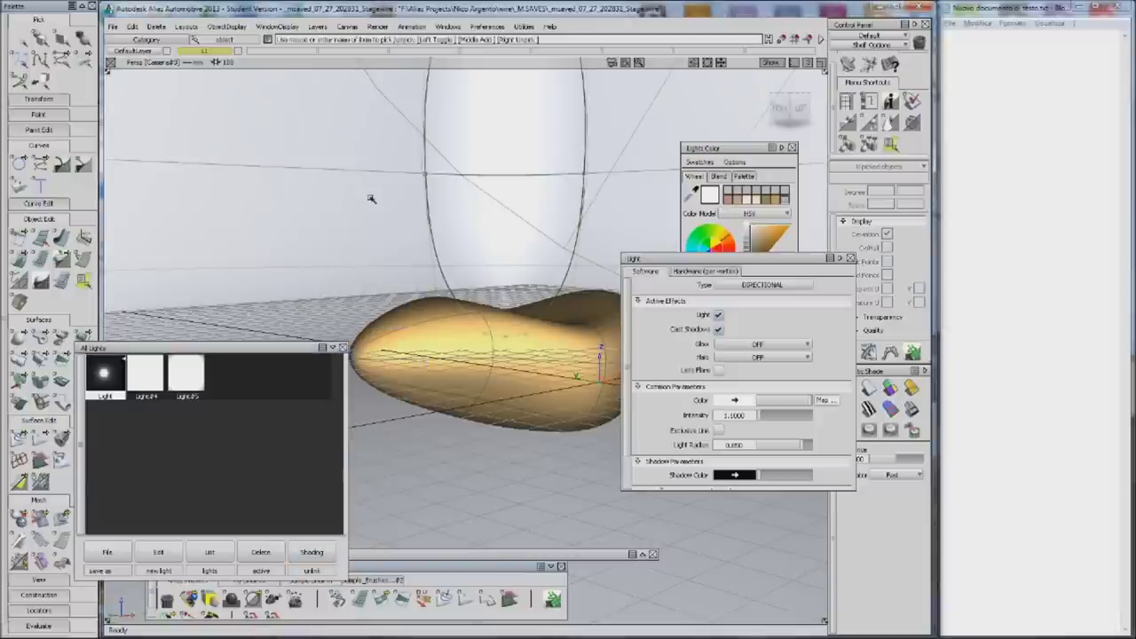
Make the main Light cast shadows and start a Direct Render
{"action": "left_click", "coordinate": [703, 357]}
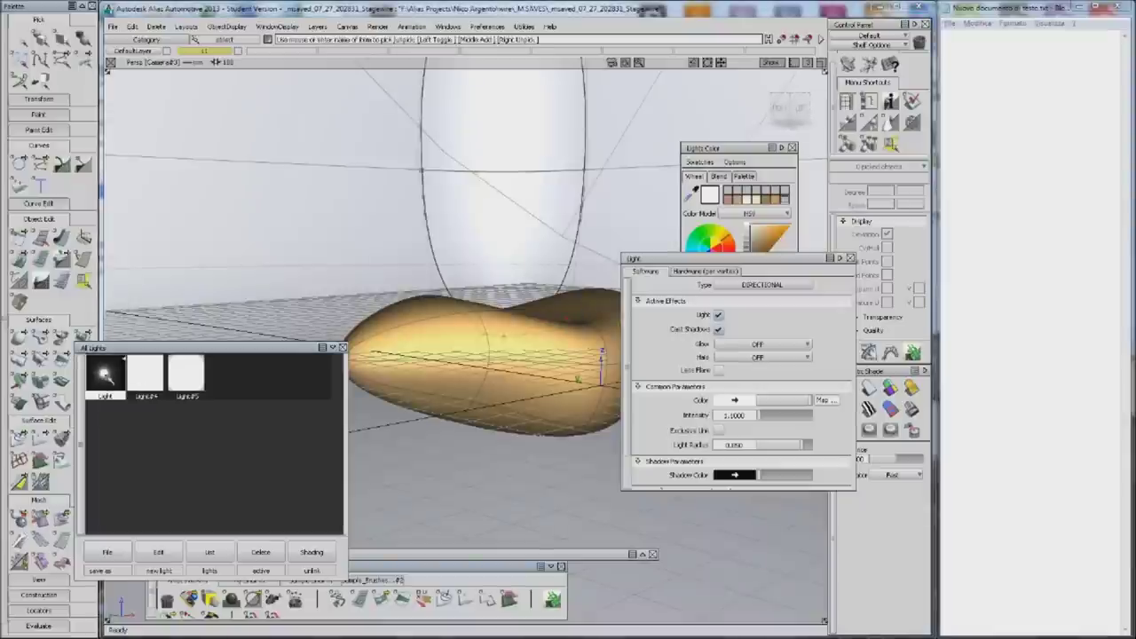
{"action": "left_click", "coordinate": [719, 329]}
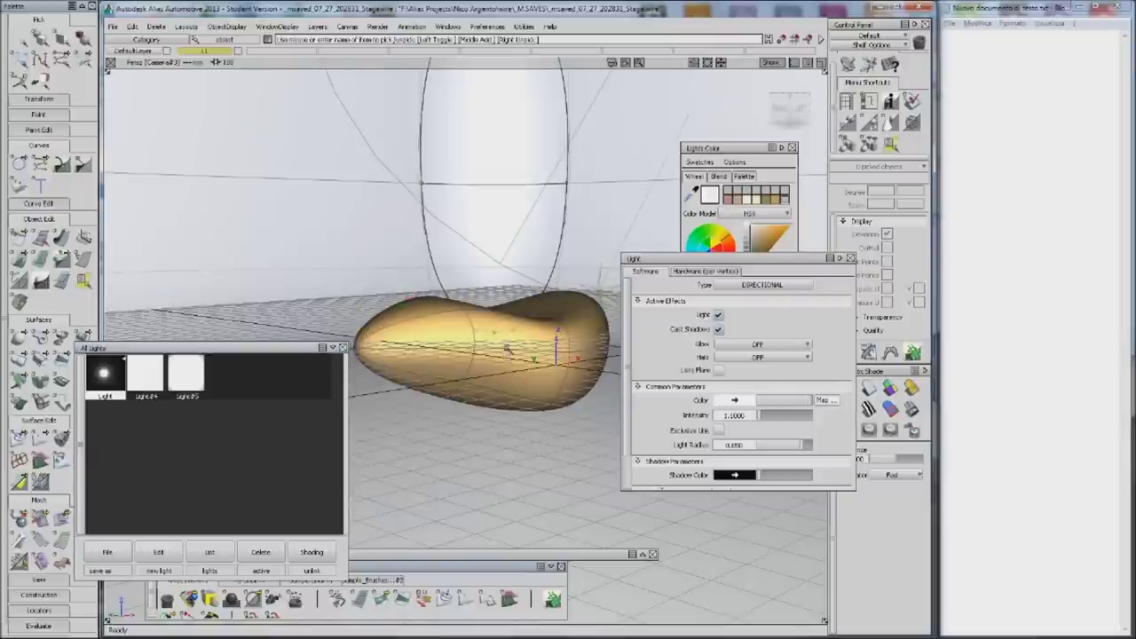
{"action": "left_click", "coordinate": [377, 26]}
{"action": "left_click", "coordinate": [402, 86]}
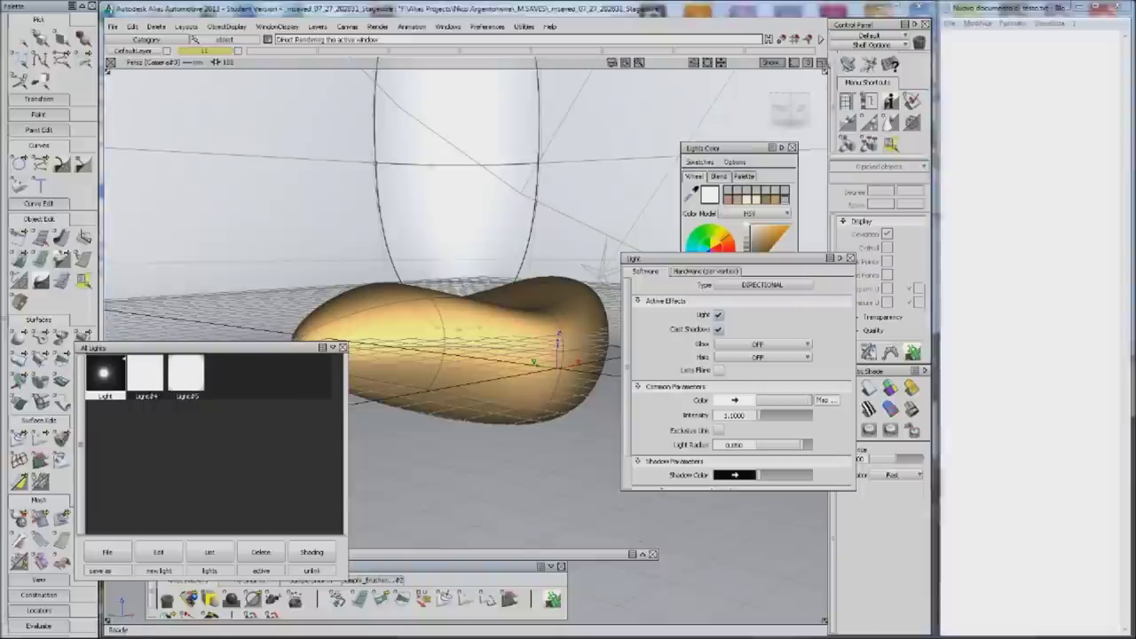
Add '. need to restart' to the Notepad note, save the Stage scene on exit, and relaunch Alias
{"action": "left_click", "coordinate": [1024, 68]}
{"action": "type", "text": "Alias crashing"}
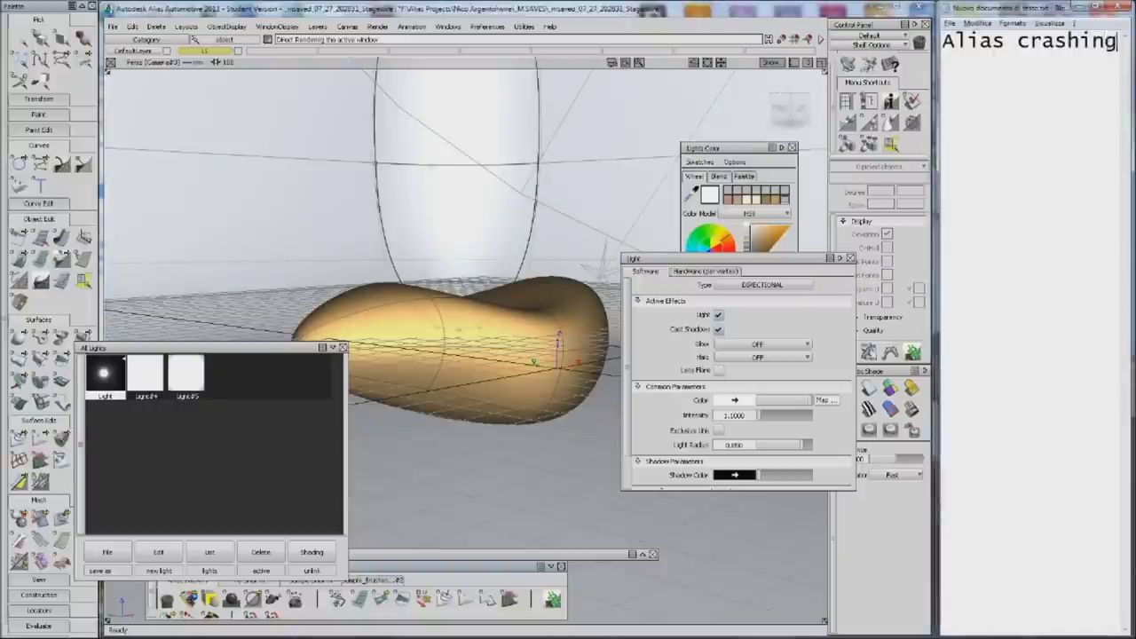
{"action": "type", "text": ". need to restart"}
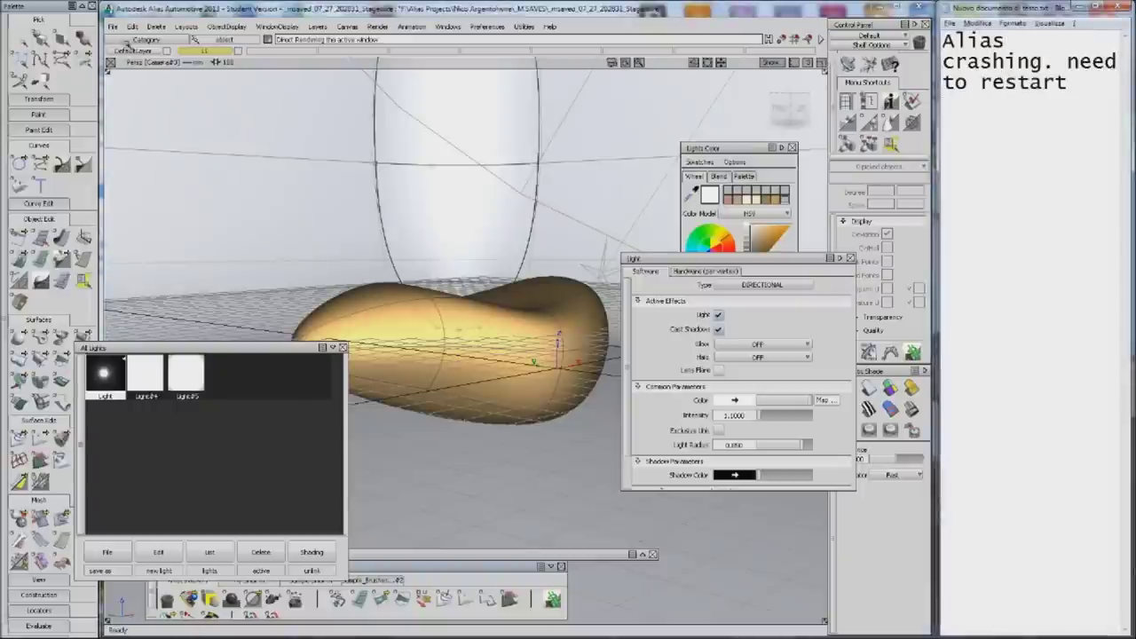
{"action": "left_click", "coordinate": [114, 26]}
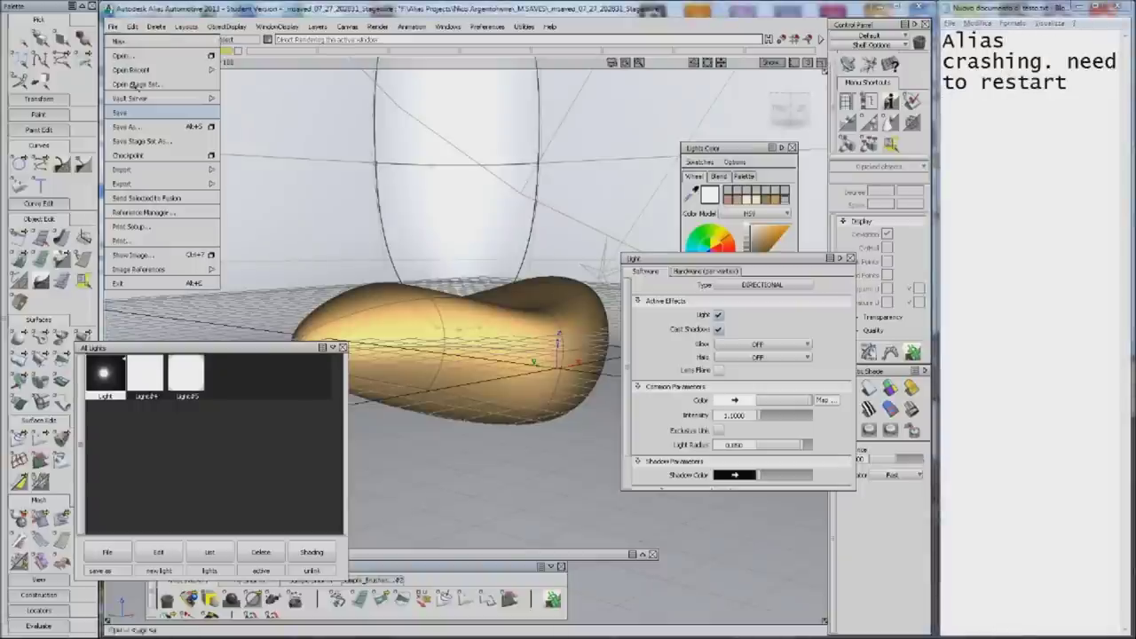
{"action": "left_click", "coordinate": [133, 113]}
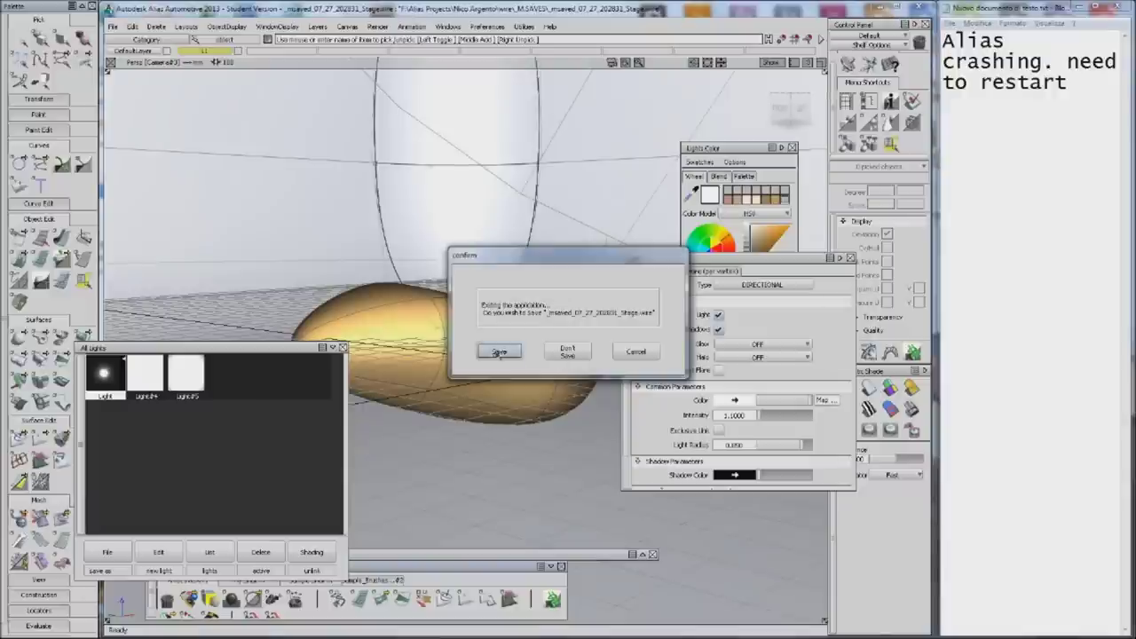
{"action": "left_click", "coordinate": [498, 352]}
{"action": "left_click", "coordinate": [336, 275]}
{"action": "key", "text": "Return"}
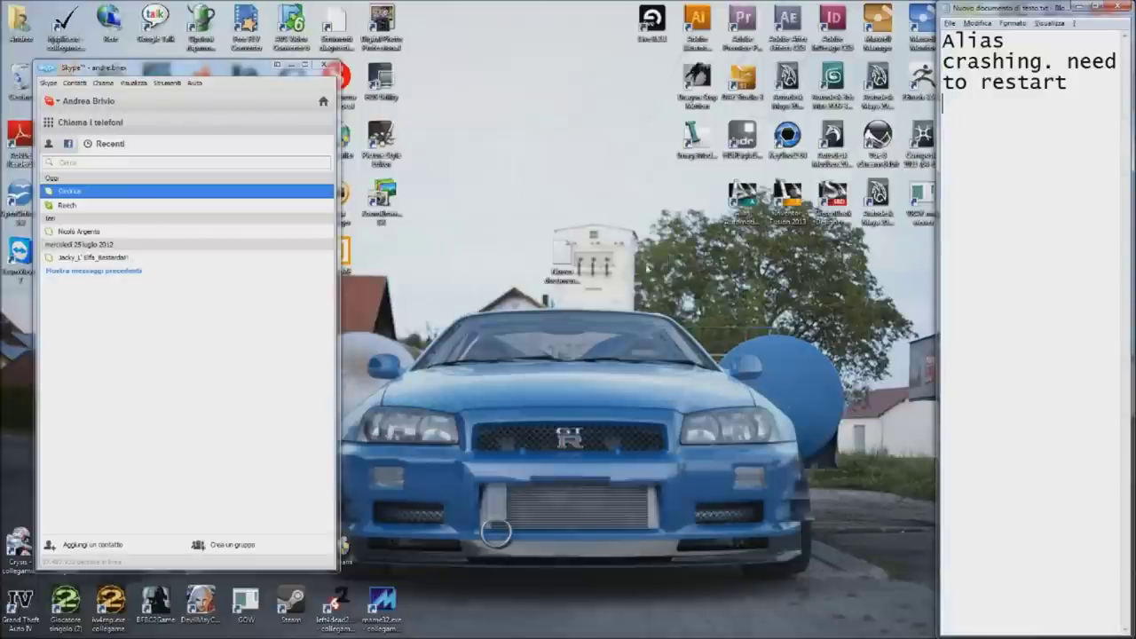
{"action": "left_click", "coordinate": [302, 627]}
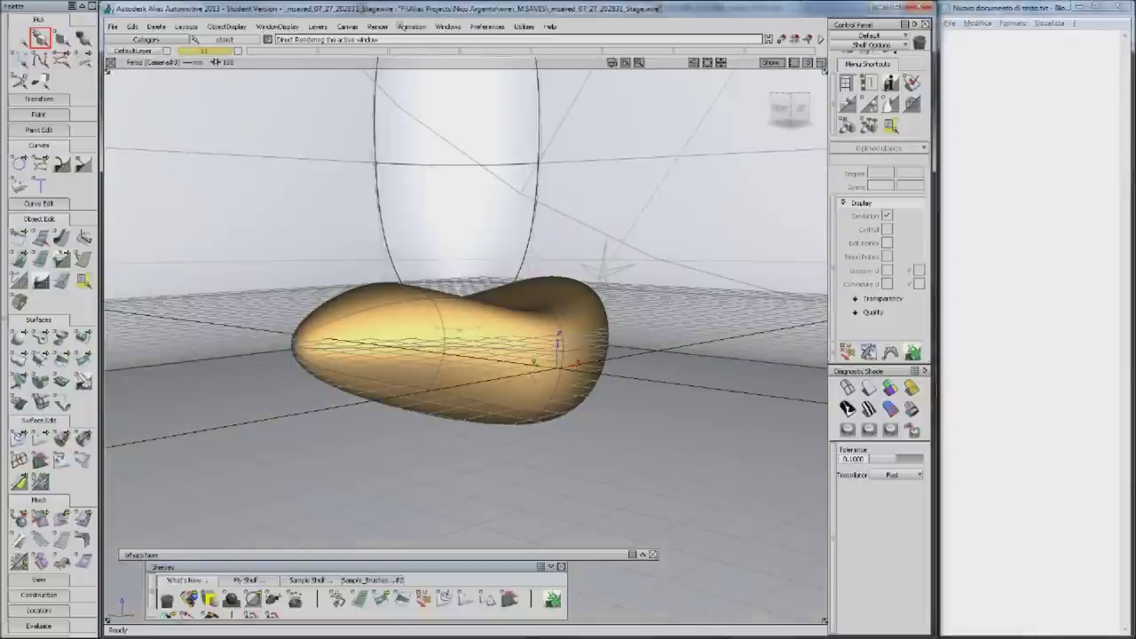
Bring back the All Lights list, move it higher, and select Light#4
{"action": "left_click", "coordinate": [378, 25]}
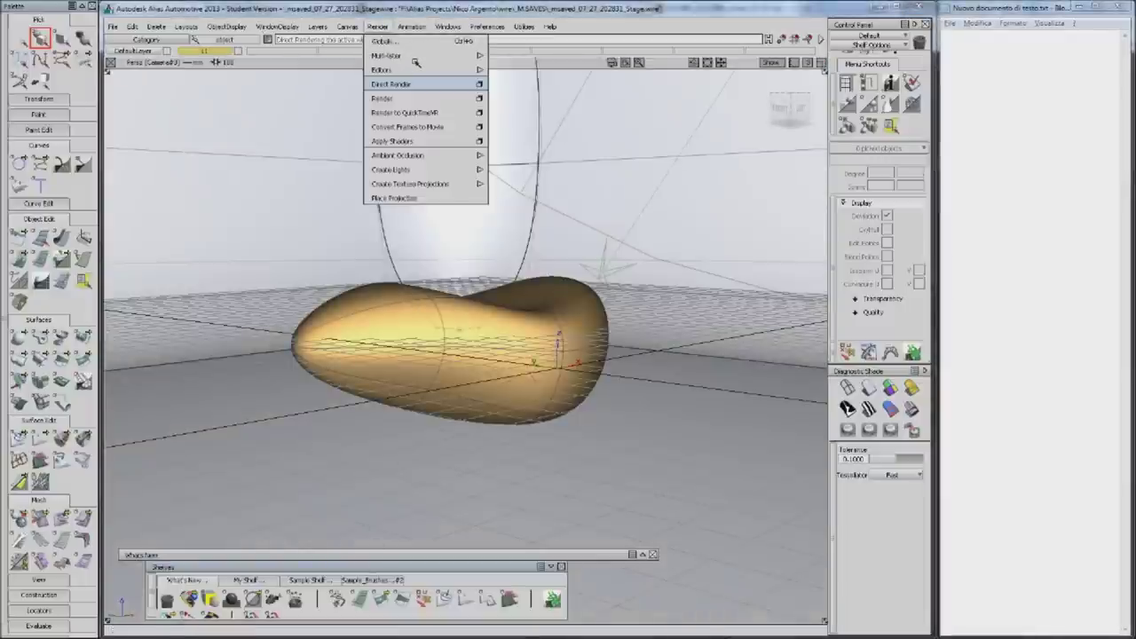
{"action": "left_click", "coordinate": [510, 70]}
{"action": "mouse_move", "coordinate": [255, 343]}
{"action": "left_mouse_down"}
{"action": "mouse_move", "coordinate": [302, 294]}
{"action": "mouse_move", "coordinate": [303, 304]}
{"action": "left_mouse_up"}
{"action": "left_click", "coordinate": [178, 329]}
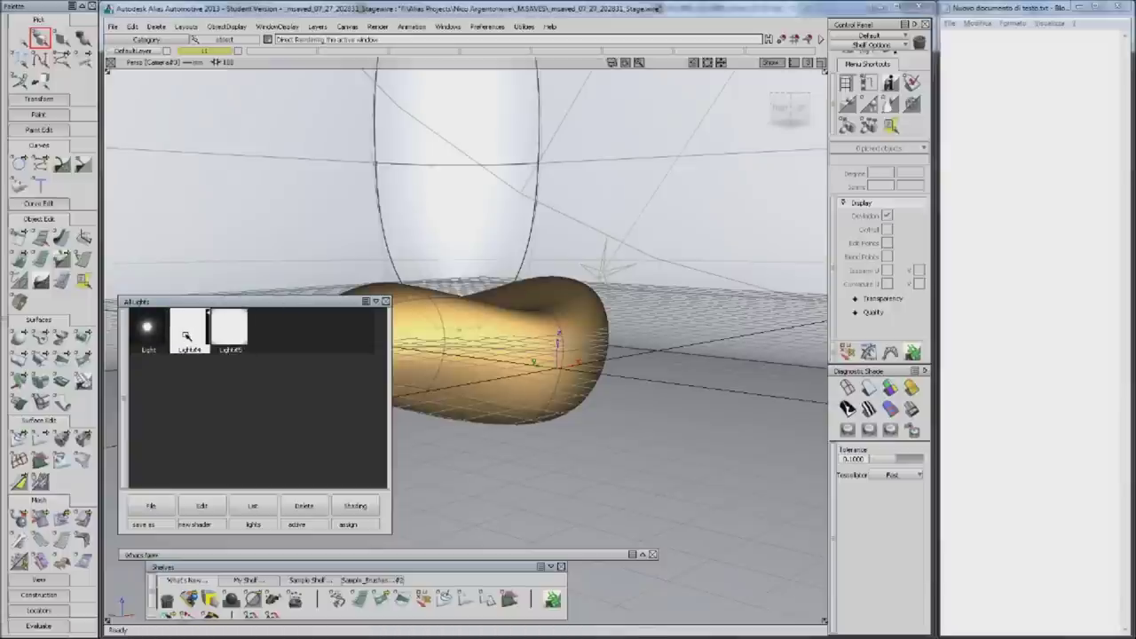
Turn on Composite Rendering in the Render Globals
{"action": "left_click", "coordinate": [378, 25]}
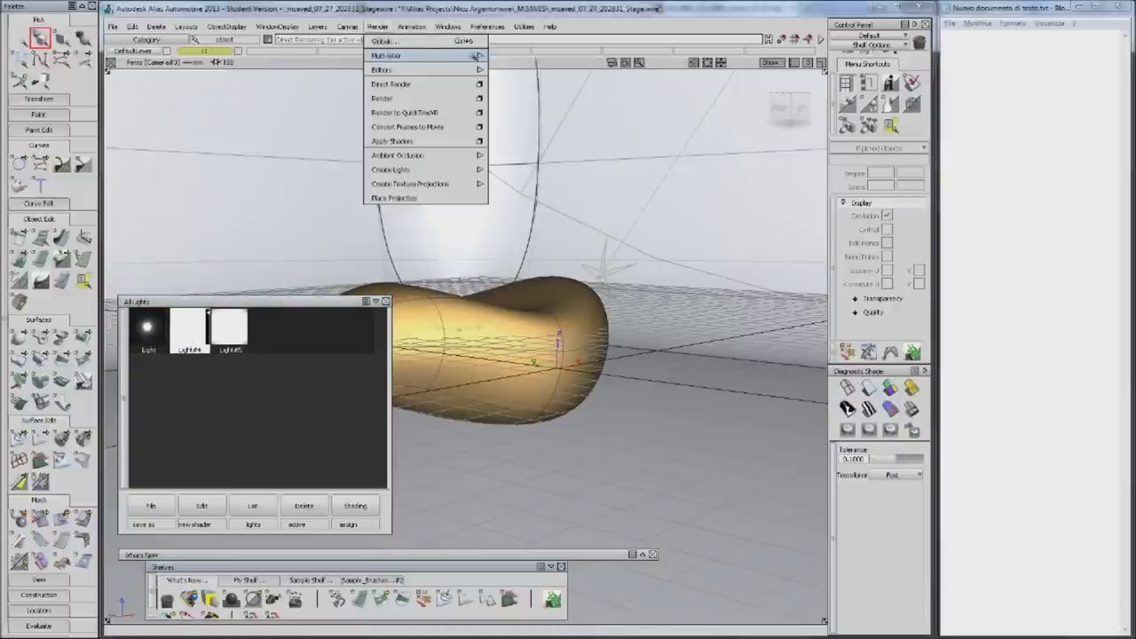
{"action": "left_click", "coordinate": [471, 42]}
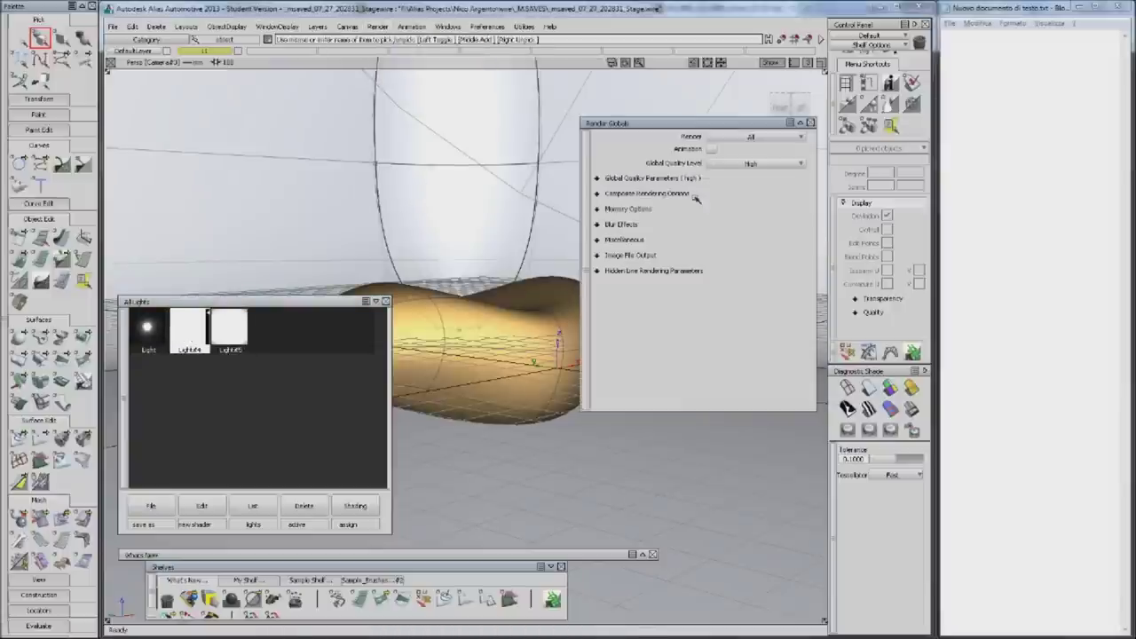
{"action": "left_click", "coordinate": [632, 178]}
{"action": "left_click", "coordinate": [657, 387]}
{"action": "scroll", "coordinate": [689, 361], "scroll_direction": "down", "scroll_amount": 1}
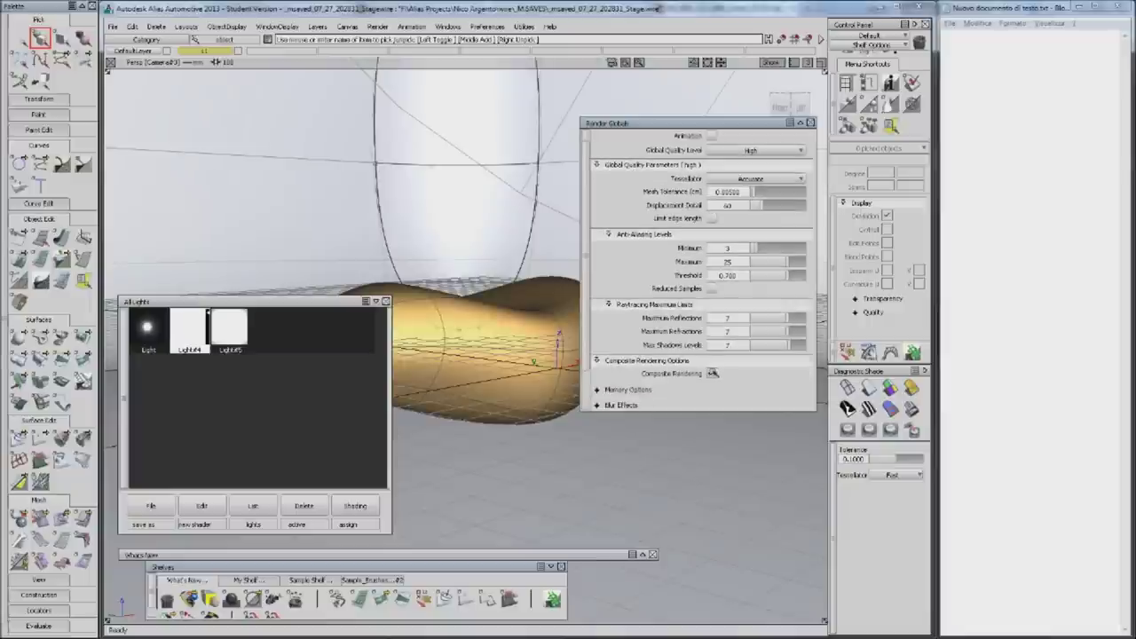
{"action": "left_click", "coordinate": [712, 373]}
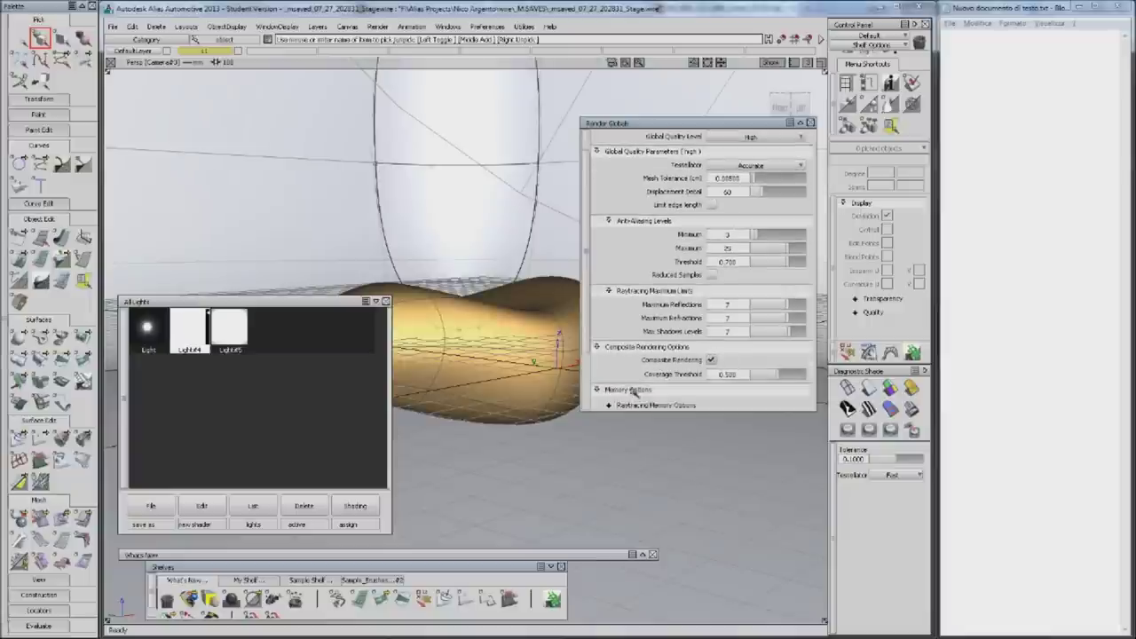
{"action": "left_click", "coordinate": [648, 347]}
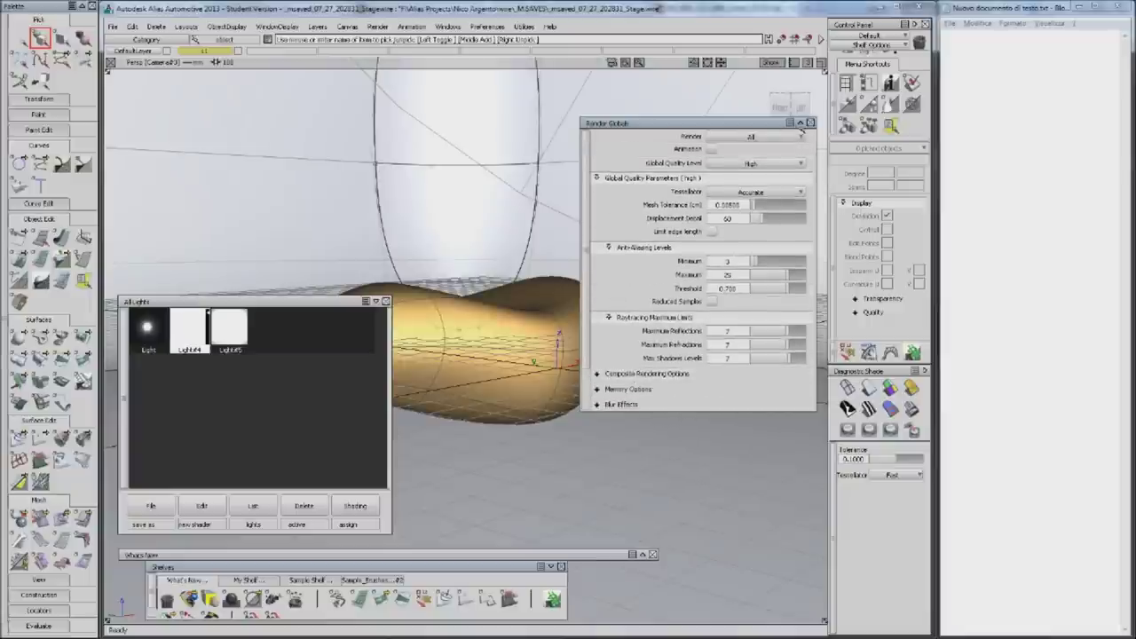
Set the Render Globals to render only Active objects and close the window
{"action": "left_click", "coordinate": [799, 135]}
{"action": "left_click", "coordinate": [799, 135]}
{"action": "left_click", "coordinate": [800, 135]}
{"action": "left_click", "coordinate": [772, 164]}
{"action": "left_click", "coordinate": [768, 136]}
{"action": "left_click", "coordinate": [769, 136]}
{"action": "left_click", "coordinate": [810, 122]}
{"action": "left_click", "coordinate": [377, 26]}
{"action": "mouse_move", "coordinate": [381, 70]}
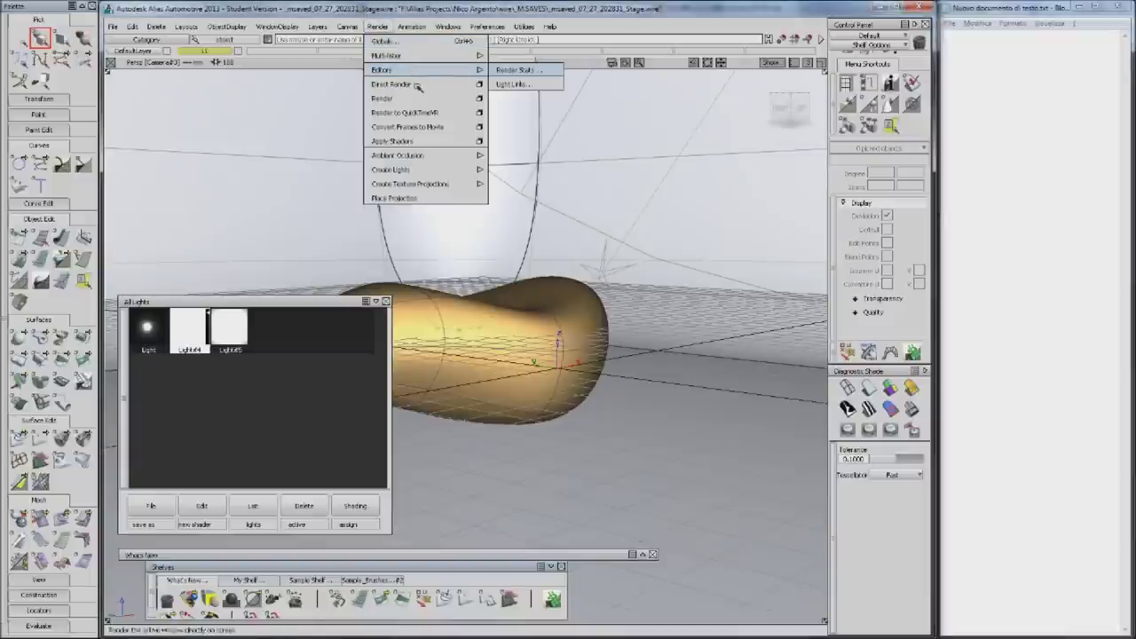
{"action": "left_click", "coordinate": [266, 205]}
Set the Wall shader's Diffuse and AO Concentration to 1.000
{"action": "left_click", "coordinate": [377, 26]}
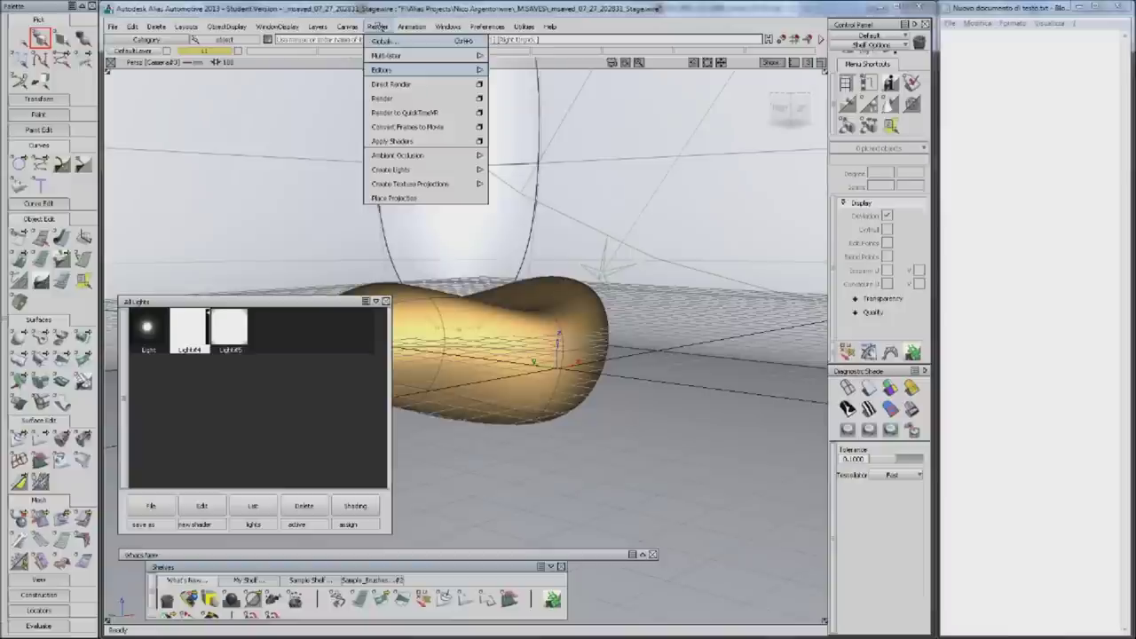
{"action": "left_click", "coordinate": [520, 68]}
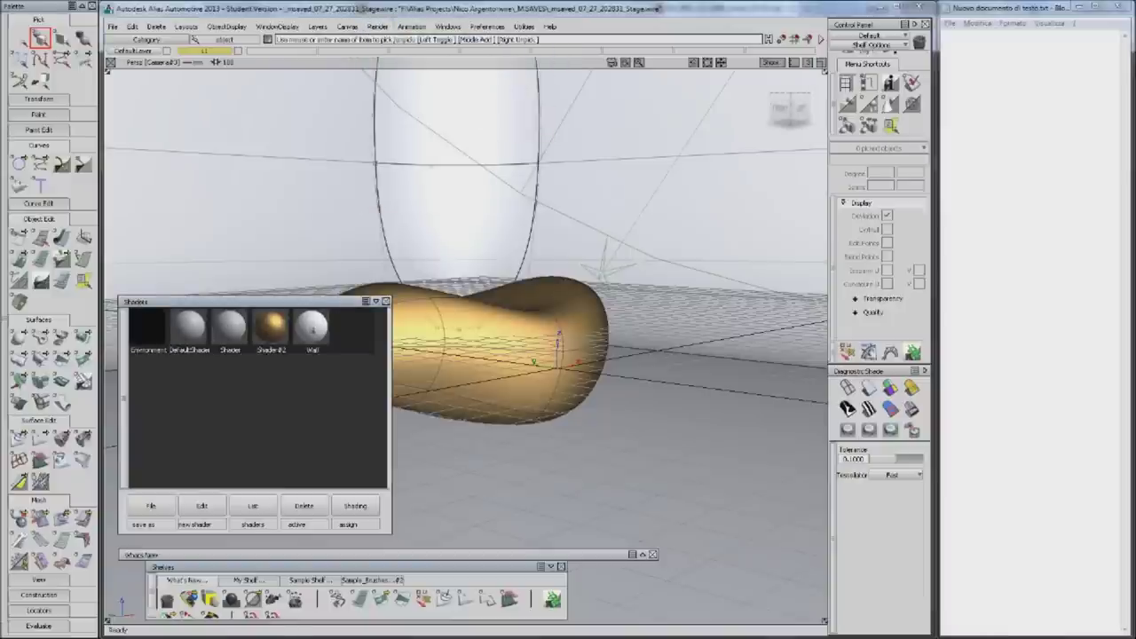
{"action": "double_click", "coordinate": [313, 329]}
{"action": "left_click_drag", "start_coordinate": [798, 332], "coordinate": [836, 346]}
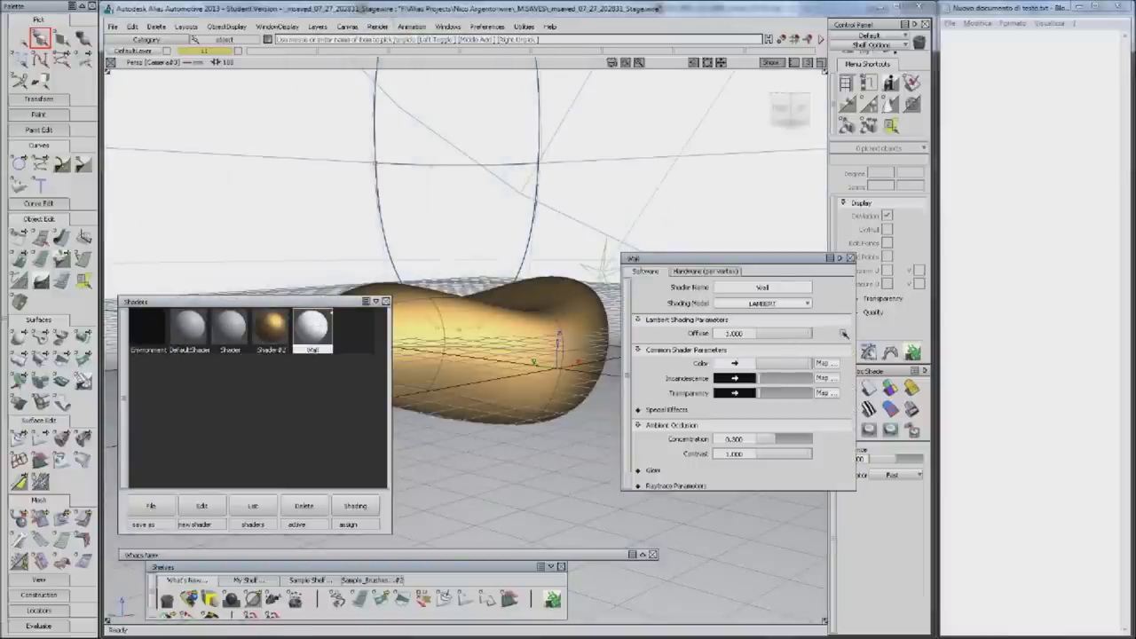
{"action": "left_click_drag", "start_coordinate": [780, 441], "coordinate": [822, 440]}
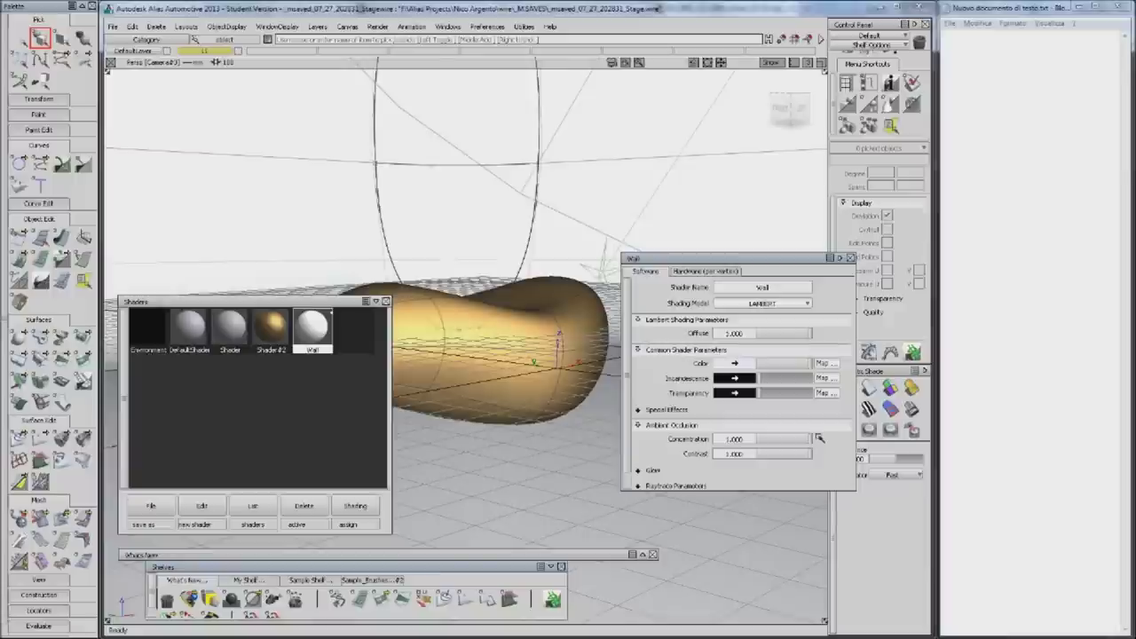
{"action": "scroll", "coordinate": [746, 399], "scroll_direction": "down", "scroll_amount": 3}
{"action": "scroll", "coordinate": [781, 425], "scroll_direction": "down", "scroll_amount": 1}
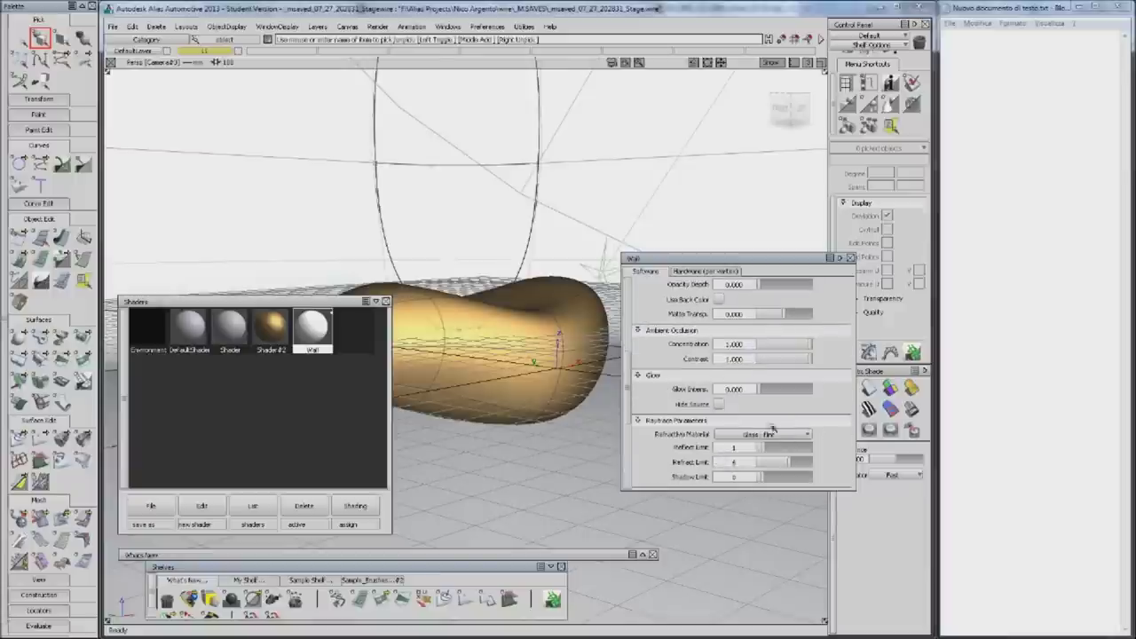
{"action": "left_click", "coordinate": [669, 422]}
Direct-render the golden blob, then return to modelling and choose a light group option
{"action": "left_click", "coordinate": [377, 26]}
{"action": "left_click", "coordinate": [424, 84]}
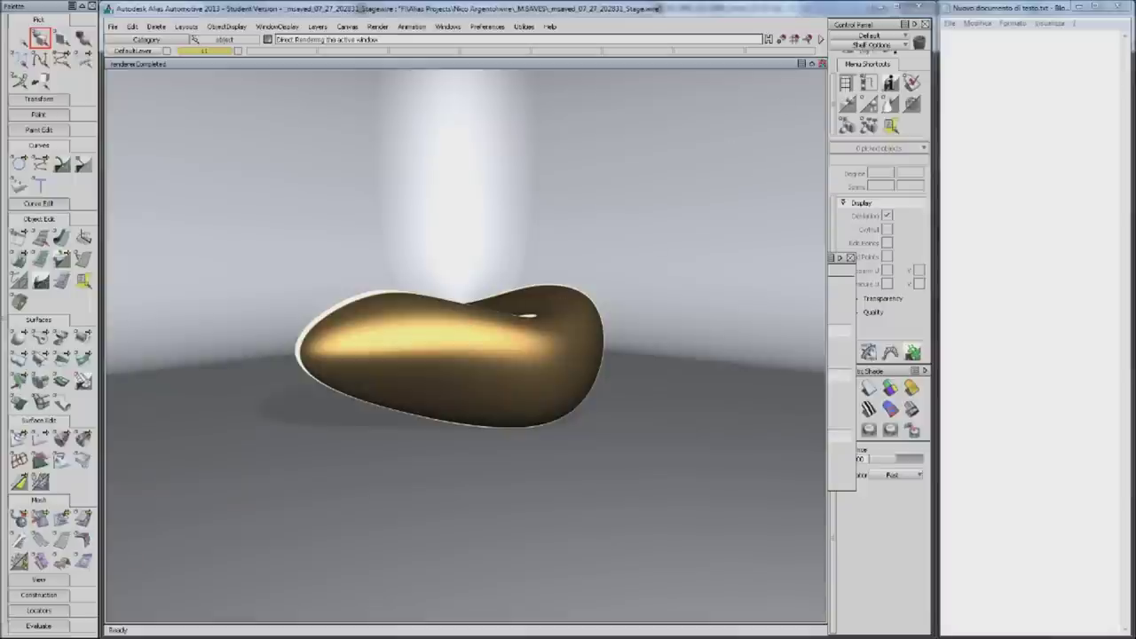
{"action": "left_click", "coordinate": [822, 64]}
{"action": "left_click_drag", "start_coordinate": [520, 298], "coordinate": [593, 278], "text": "alt+shift"}
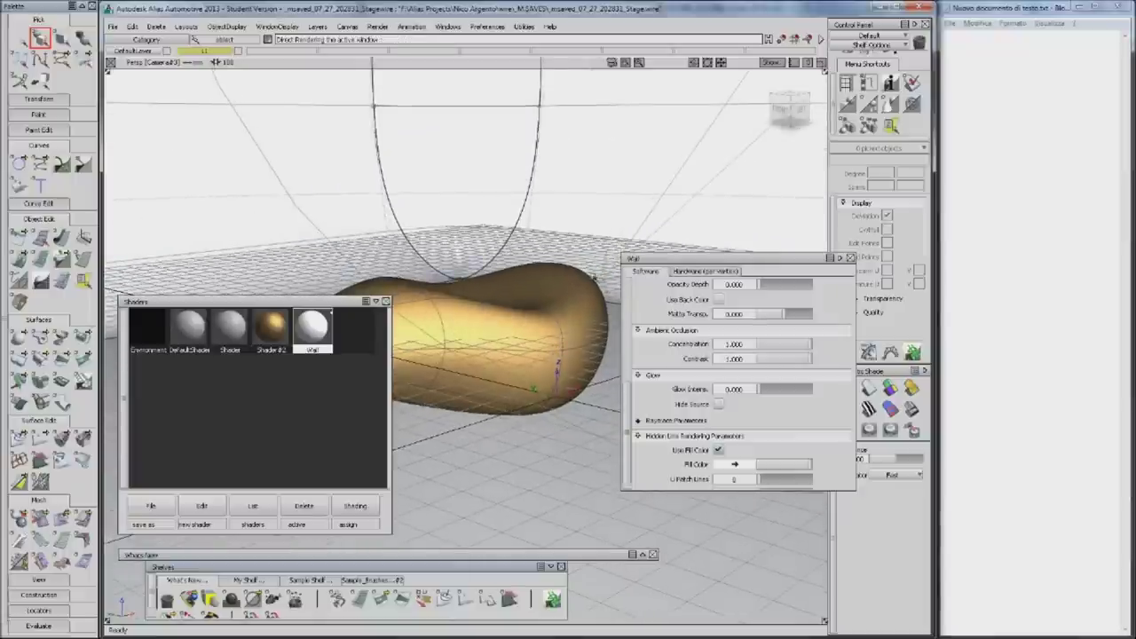
{"action": "right_click", "coordinate": [607, 278]}
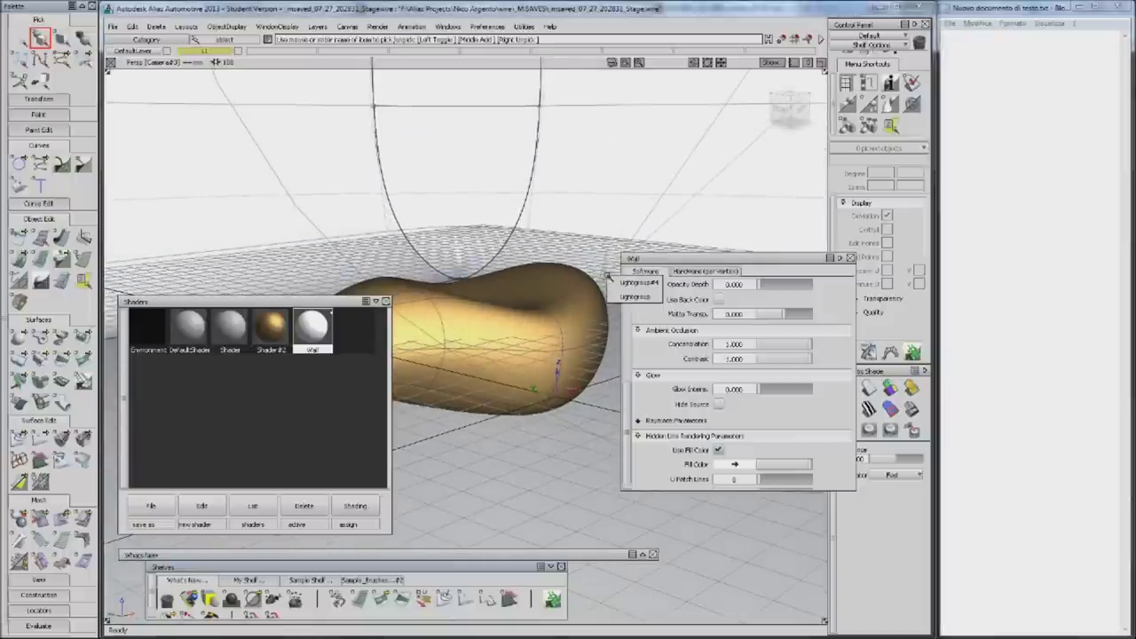
{"action": "left_click", "coordinate": [627, 282]}
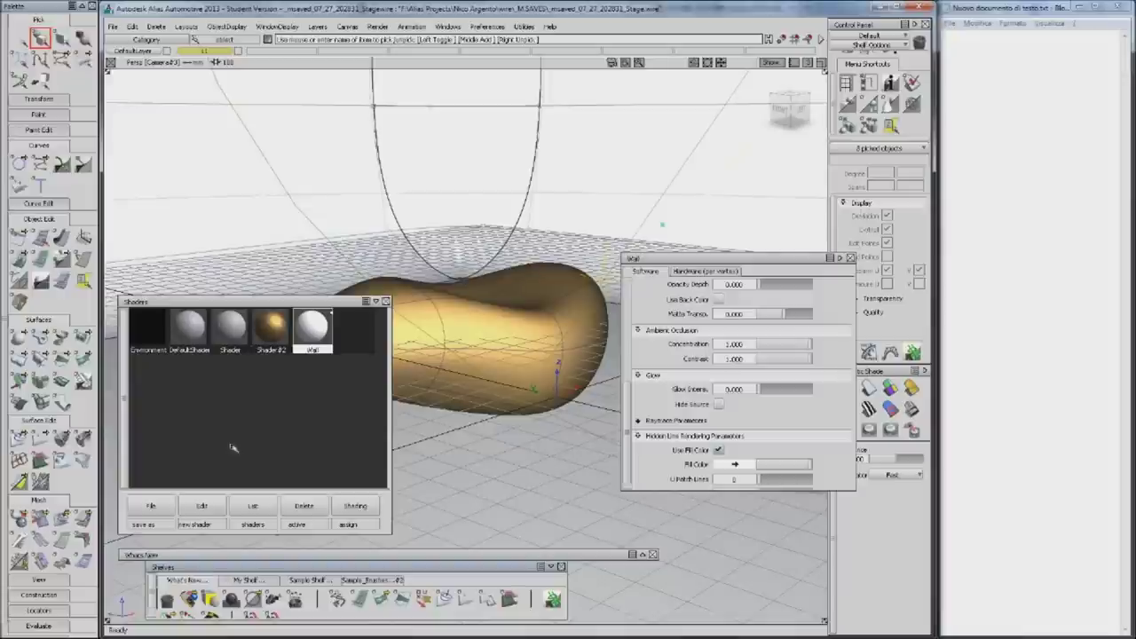
Enable ray-traced soft shadows on the directional light with shadow samples raised from 2 to 8
{"action": "left_click", "coordinate": [387, 25]}
{"action": "left_click", "coordinate": [520, 57]}
{"action": "left_click", "coordinate": [354, 330]}
{"action": "left_click", "coordinate": [674, 302]}
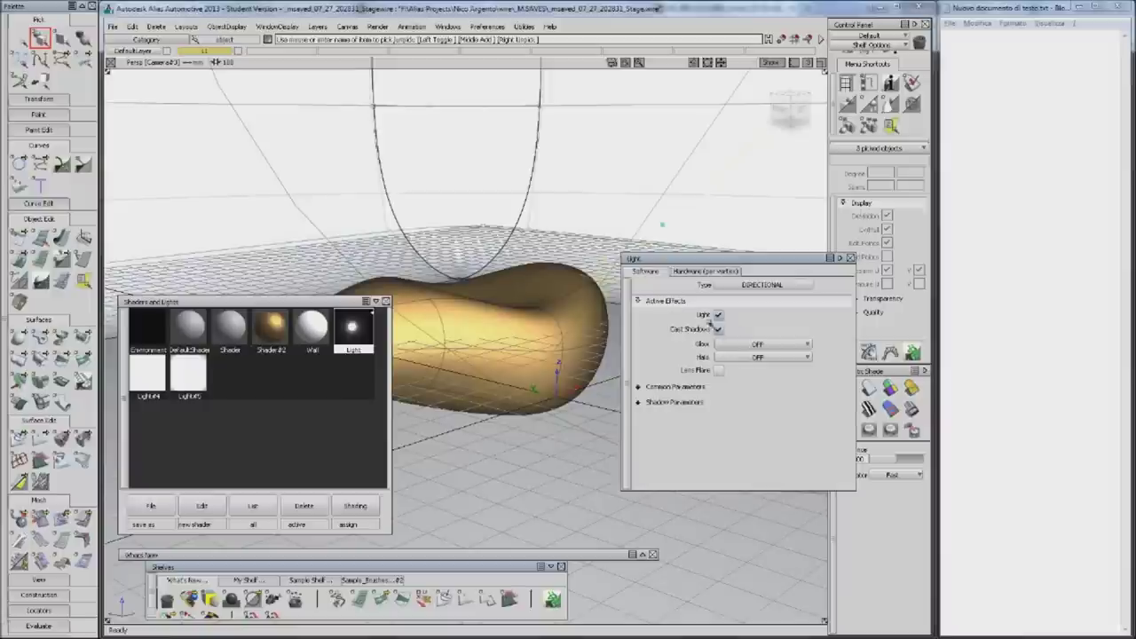
{"action": "left_click", "coordinate": [683, 388]}
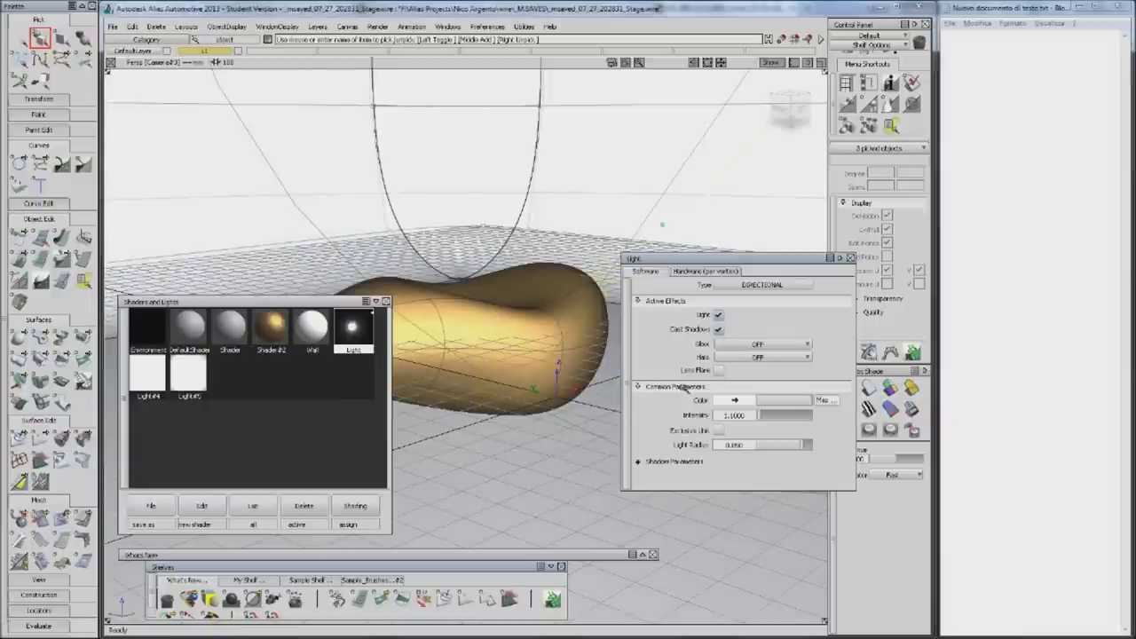
{"action": "left_click", "coordinate": [684, 388]}
{"action": "left_click", "coordinate": [677, 401]}
{"action": "left_click", "coordinate": [691, 437]}
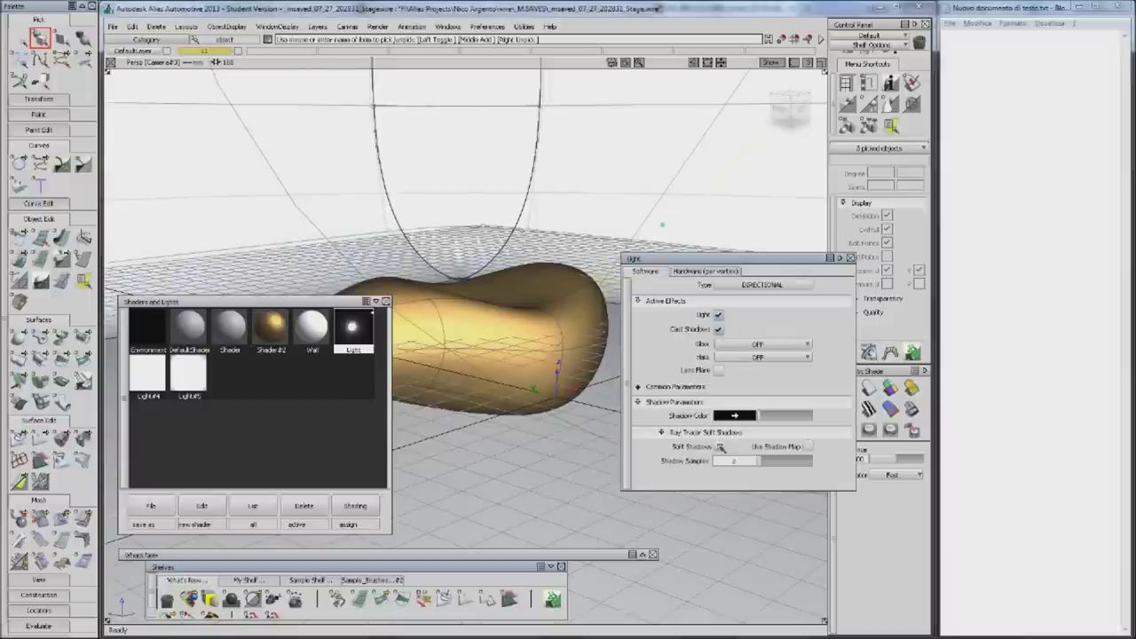
{"action": "left_click_drag", "start_coordinate": [762, 463], "coordinate": [770, 463]}
Direct-render the active view to preview the soft shadows, then orbit the view
{"action": "left_click", "coordinate": [385, 28]}
{"action": "left_click", "coordinate": [399, 87]}
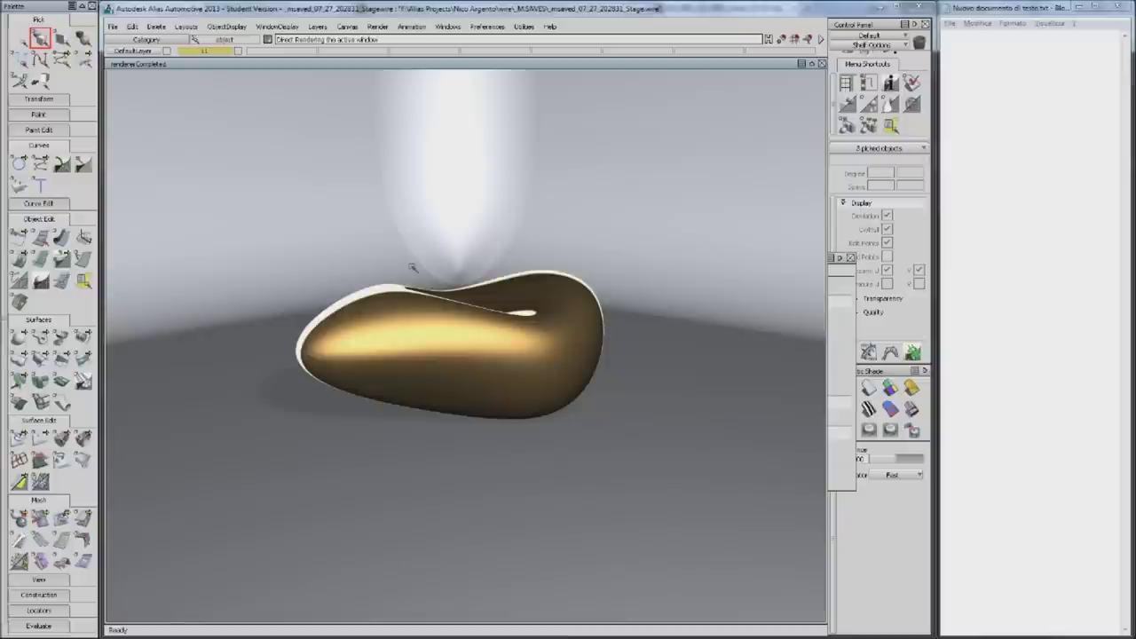
{"action": "left_click_drag", "start_coordinate": [382, 293], "coordinate": [439, 286], "text": "alt+shift"}
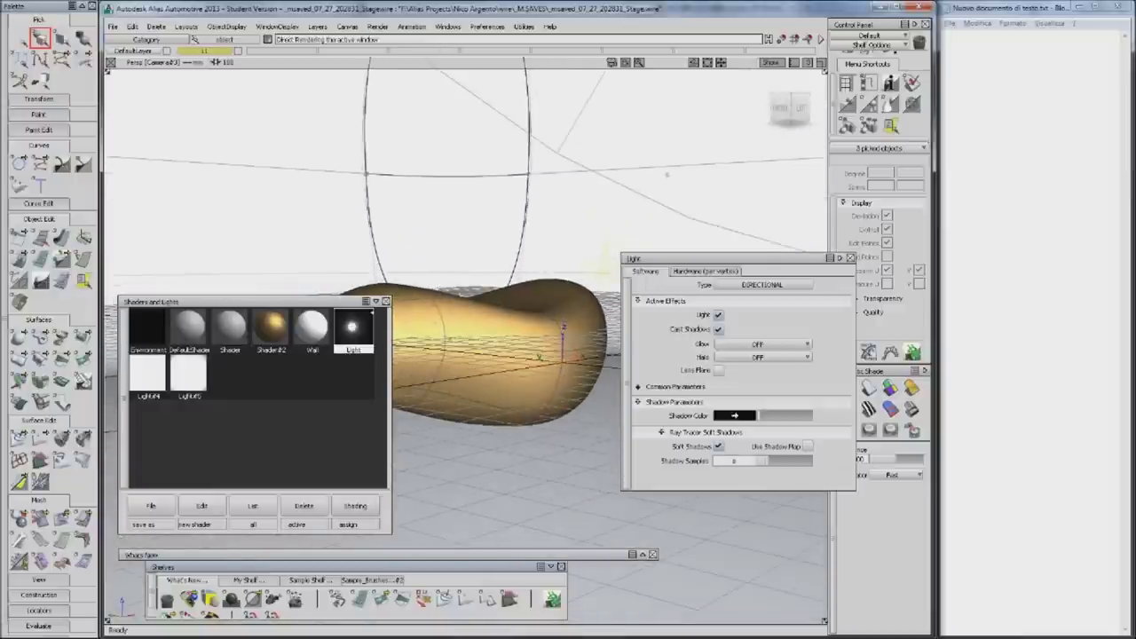
{"action": "left_click", "coordinate": [377, 27]}
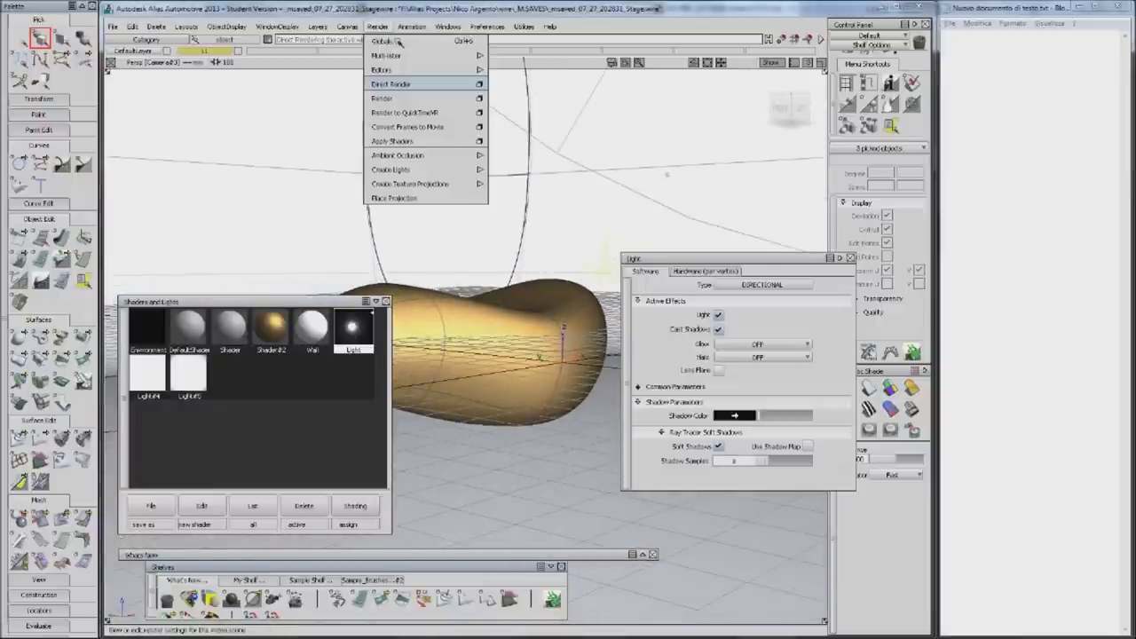
Open Render Globals, expand Image File Output and leave Fields set to Off
{"action": "left_click", "coordinate": [413, 42]}
{"action": "left_click_drag", "start_coordinate": [718, 116], "coordinate": [661, 117]}
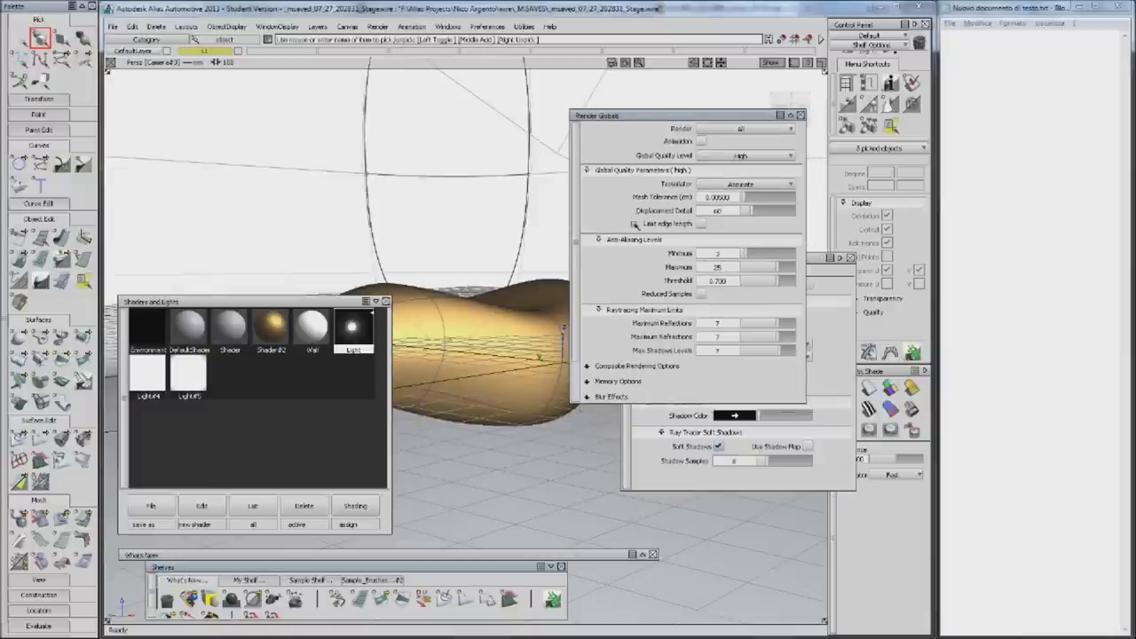
{"action": "scroll", "coordinate": [634, 224], "scroll_direction": "down", "scroll_amount": 2}
{"action": "left_click", "coordinate": [635, 382]}
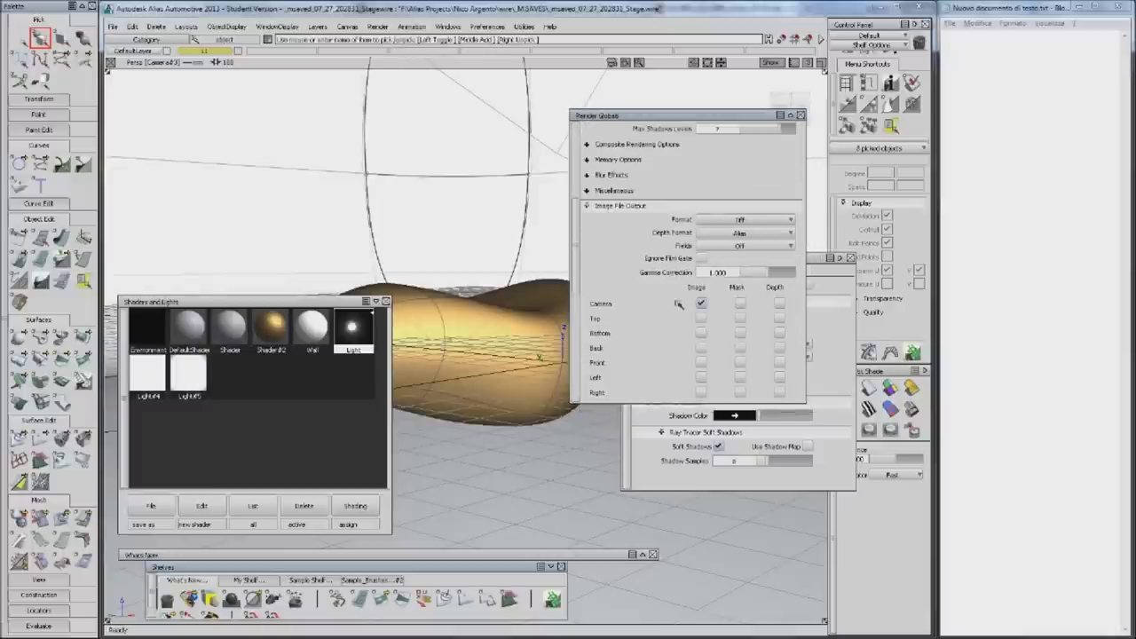
{"action": "scroll", "coordinate": [680, 302], "scroll_direction": "down", "scroll_amount": 2}
{"action": "scroll", "coordinate": [684, 299], "scroll_direction": "down", "scroll_amount": 2}
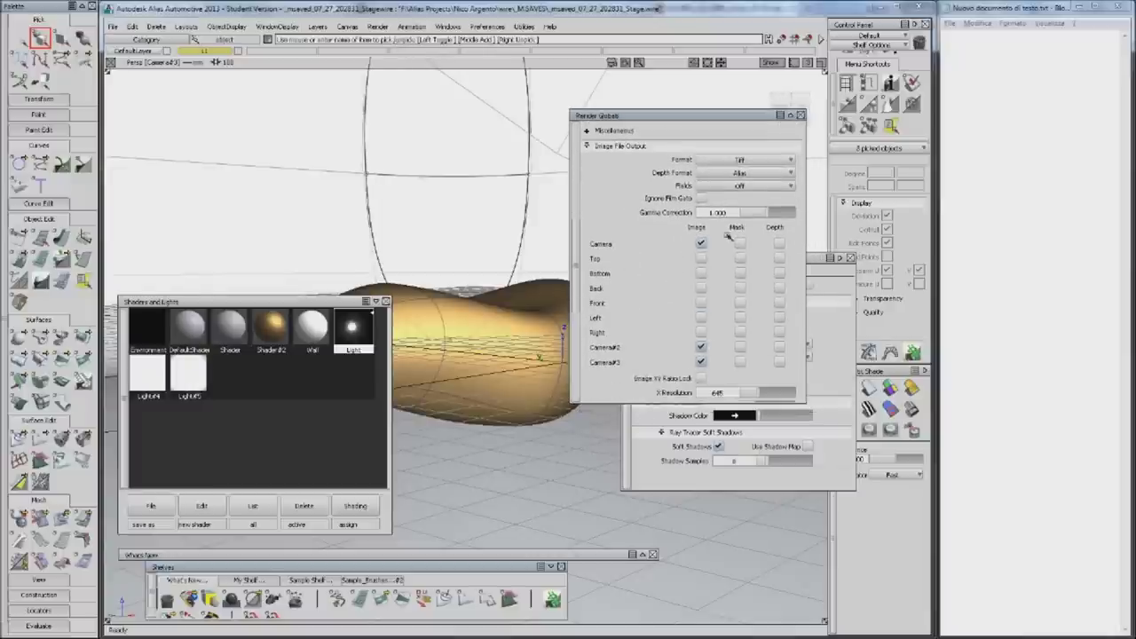
{"action": "scroll", "coordinate": [727, 237], "scroll_direction": "up", "scroll_amount": 1}
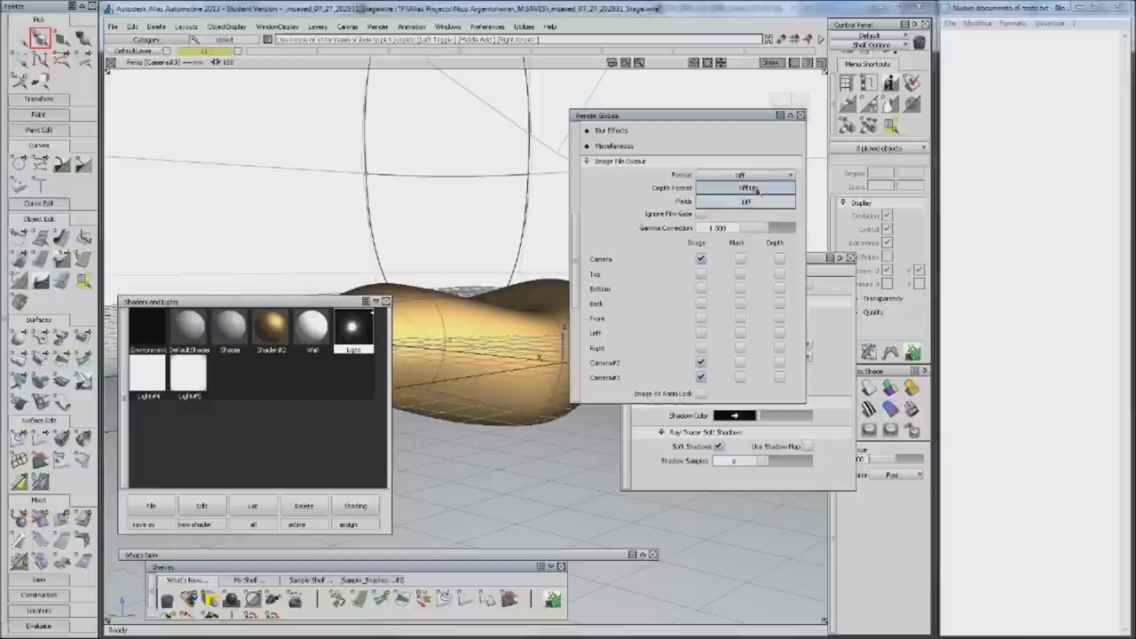
{"action": "left_click", "coordinate": [741, 202]}
{"action": "left_click", "coordinate": [741, 201]}
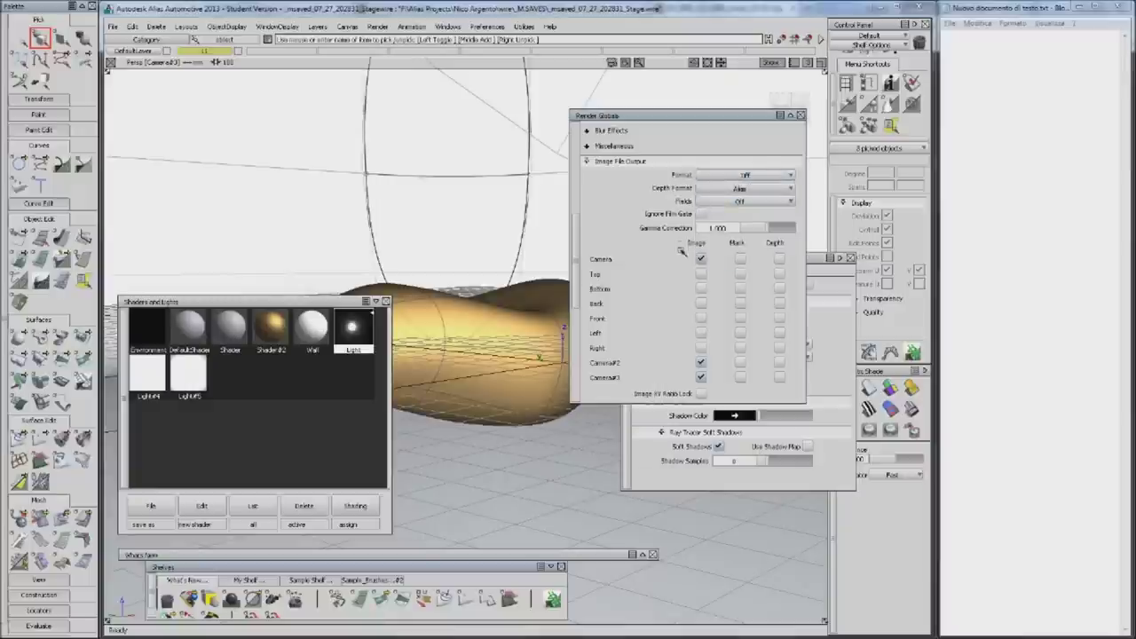
Apply the Full Screen (16:9) preset, lock the X/Y aspect ratio and set Y Resolution to 720
{"action": "scroll", "coordinate": [681, 252], "scroll_direction": "down", "scroll_amount": 3}
{"action": "scroll", "coordinate": [692, 257], "scroll_direction": "down", "scroll_amount": 3}
{"action": "scroll", "coordinate": [710, 266], "scroll_direction": "down", "scroll_amount": 3}
{"action": "scroll", "coordinate": [740, 279], "scroll_direction": "down", "scroll_amount": 2}
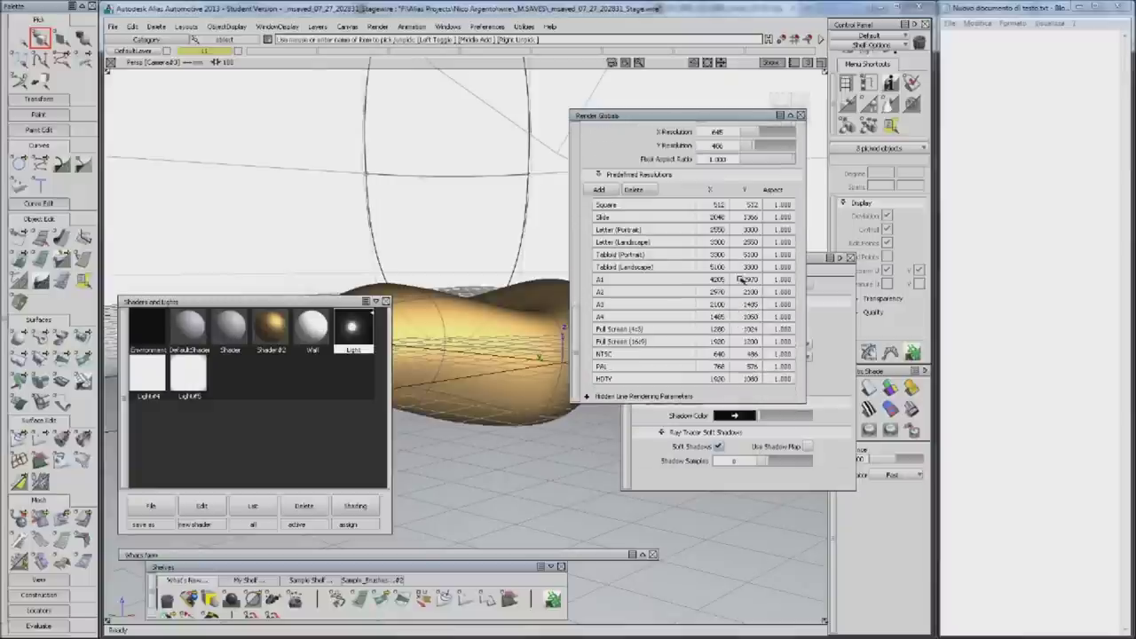
{"action": "left_click", "coordinate": [645, 342]}
{"action": "scroll", "coordinate": [759, 149], "scroll_direction": "up", "scroll_amount": 3}
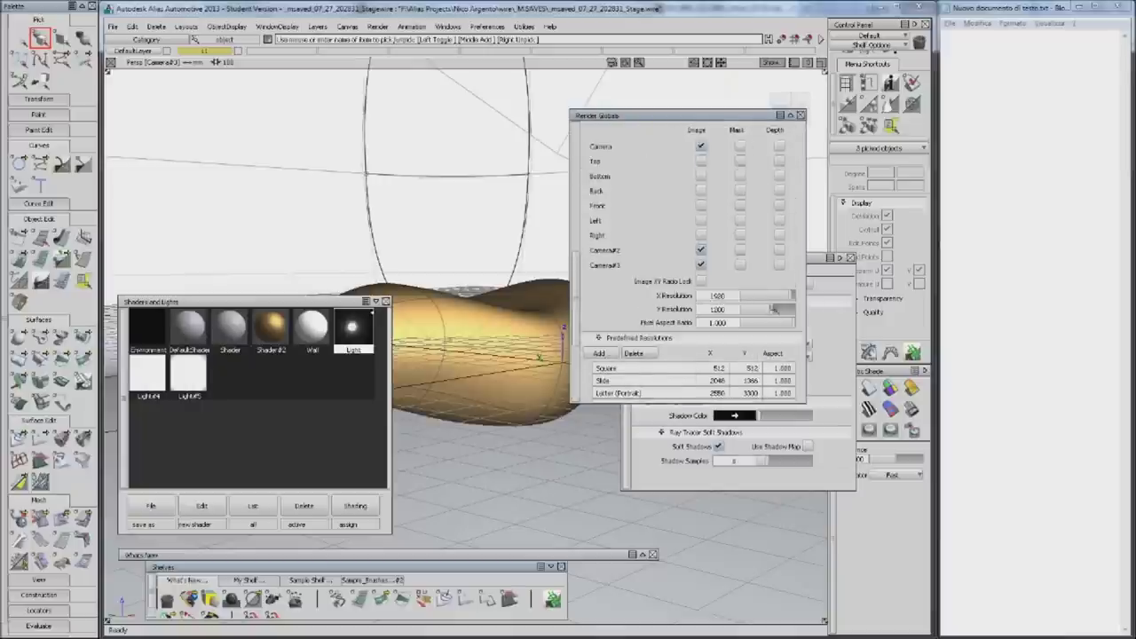
{"action": "type", "text": "20"}
{"action": "scroll", "coordinate": [704, 355], "scroll_direction": "down", "scroll_amount": 3}
{"action": "left_click", "coordinate": [624, 329]}
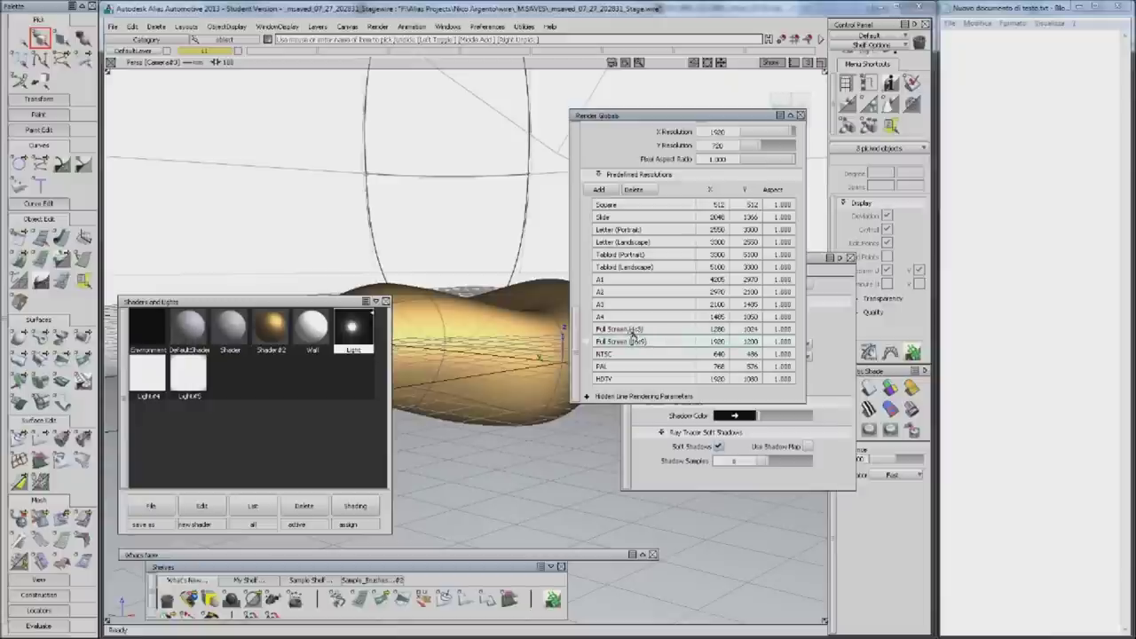
{"action": "left_click", "coordinate": [639, 342]}
{"action": "scroll", "coordinate": [679, 267], "scroll_direction": "up", "scroll_amount": 3}
{"action": "left_click", "coordinate": [726, 334]}
{"action": "type", "text": "720"}
{"action": "key", "text": "Return"}
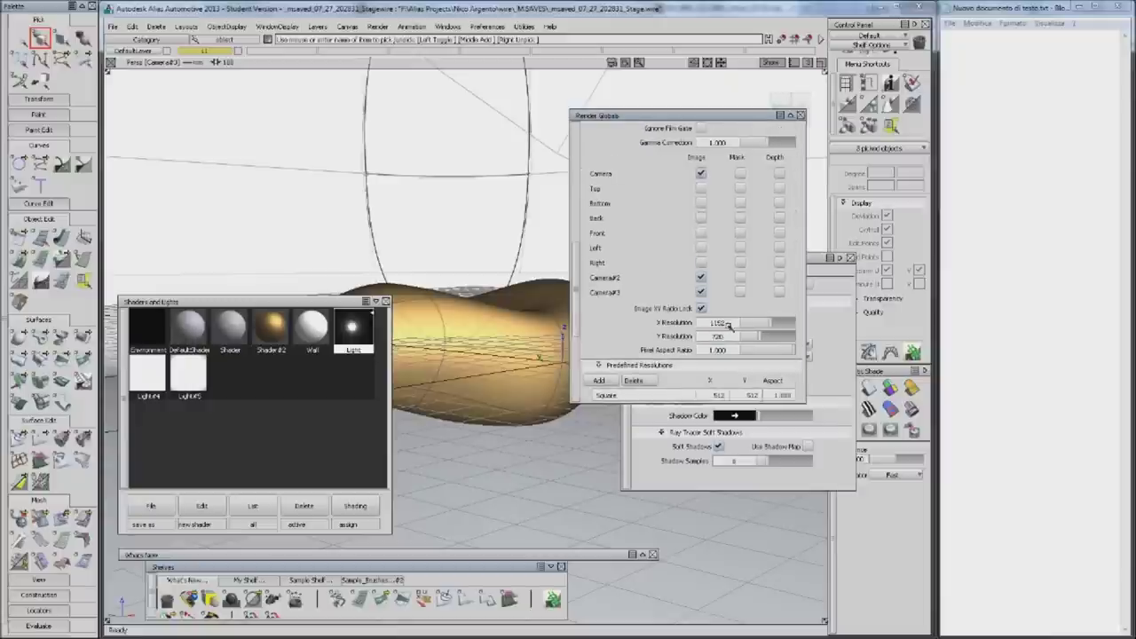
Inspect the Blur Effects and raytracing Memory Options sections, leaving them collapsed
{"action": "scroll", "coordinate": [702, 129], "scroll_direction": "down", "scroll_amount": 1}
{"action": "scroll", "coordinate": [694, 263], "scroll_direction": "down", "scroll_amount": 2}
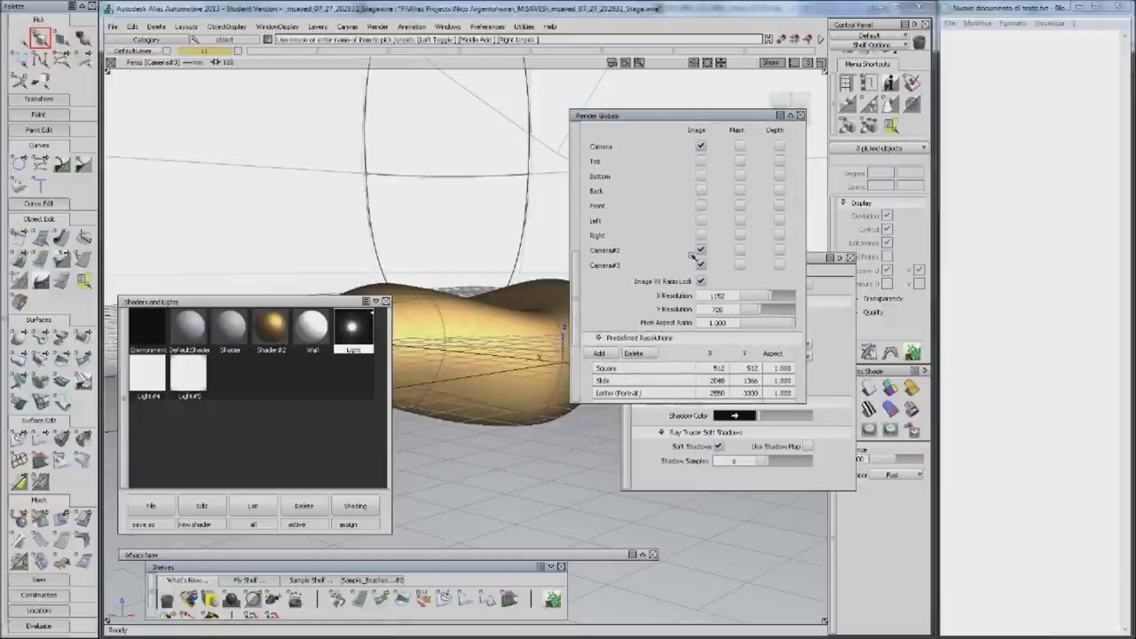
{"action": "scroll", "coordinate": [694, 264], "scroll_direction": "down", "scroll_amount": 4}
{"action": "scroll", "coordinate": [664, 271], "scroll_direction": "down", "scroll_amount": 3}
{"action": "scroll", "coordinate": [636, 396], "scroll_direction": "up", "scroll_amount": 3}
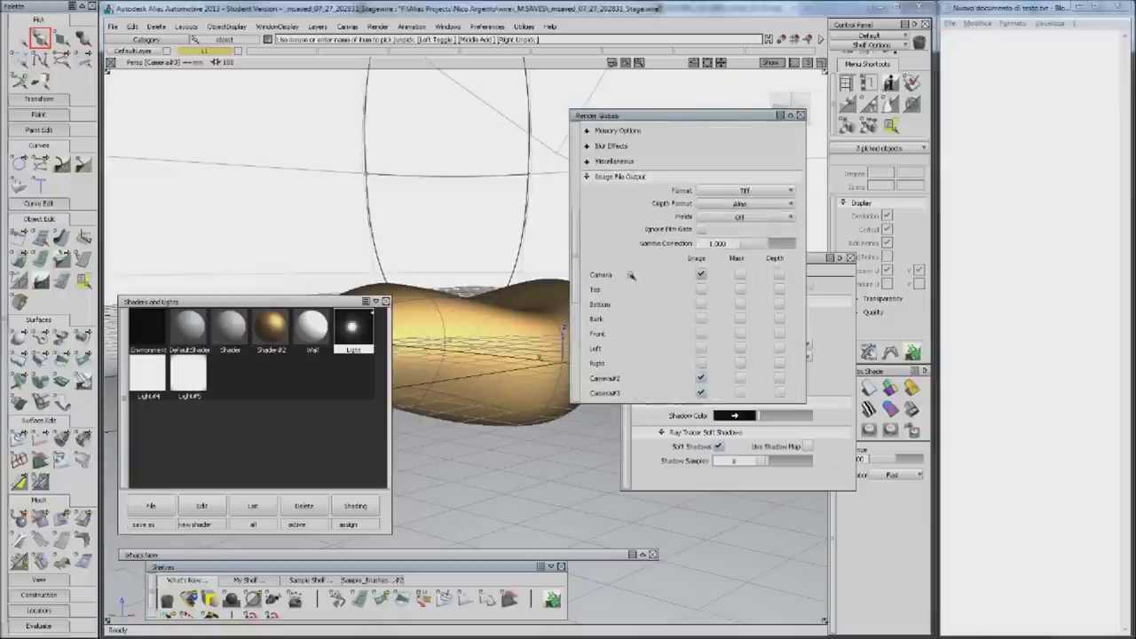
{"action": "scroll", "coordinate": [654, 293], "scroll_direction": "up", "scroll_amount": 2}
{"action": "left_click", "coordinate": [619, 351]}
{"action": "left_click", "coordinate": [624, 350]}
{"action": "left_click", "coordinate": [619, 334]}
{"action": "scroll", "coordinate": [629, 352], "scroll_direction": "down", "scroll_amount": 1}
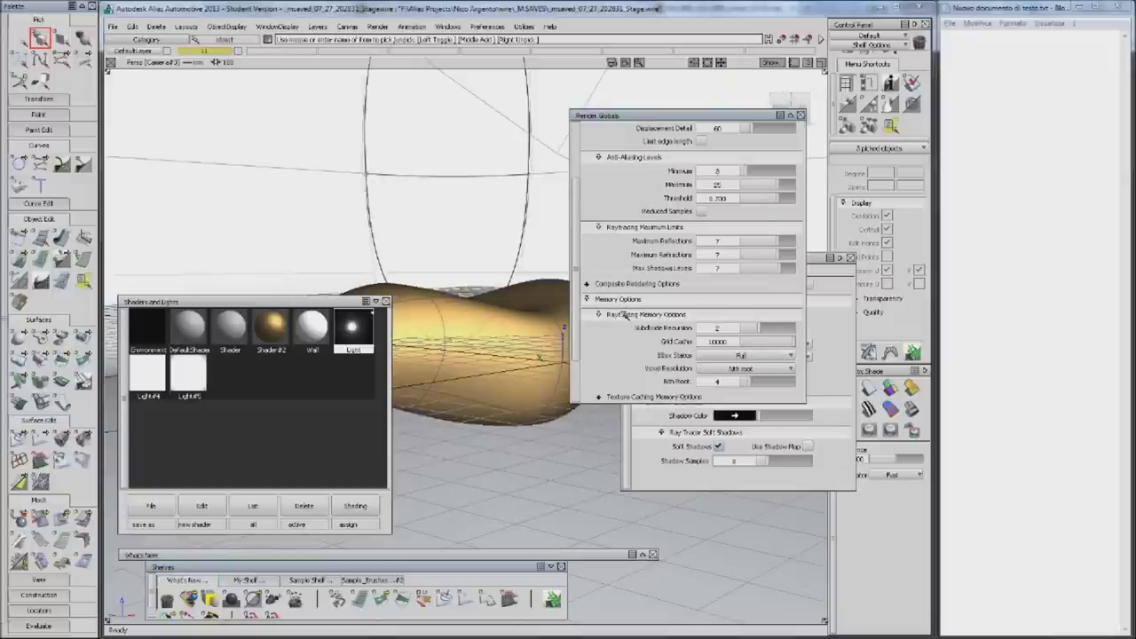
{"action": "left_click", "coordinate": [624, 316]}
{"action": "scroll", "coordinate": [617, 293], "scroll_direction": "up", "scroll_amount": 2}
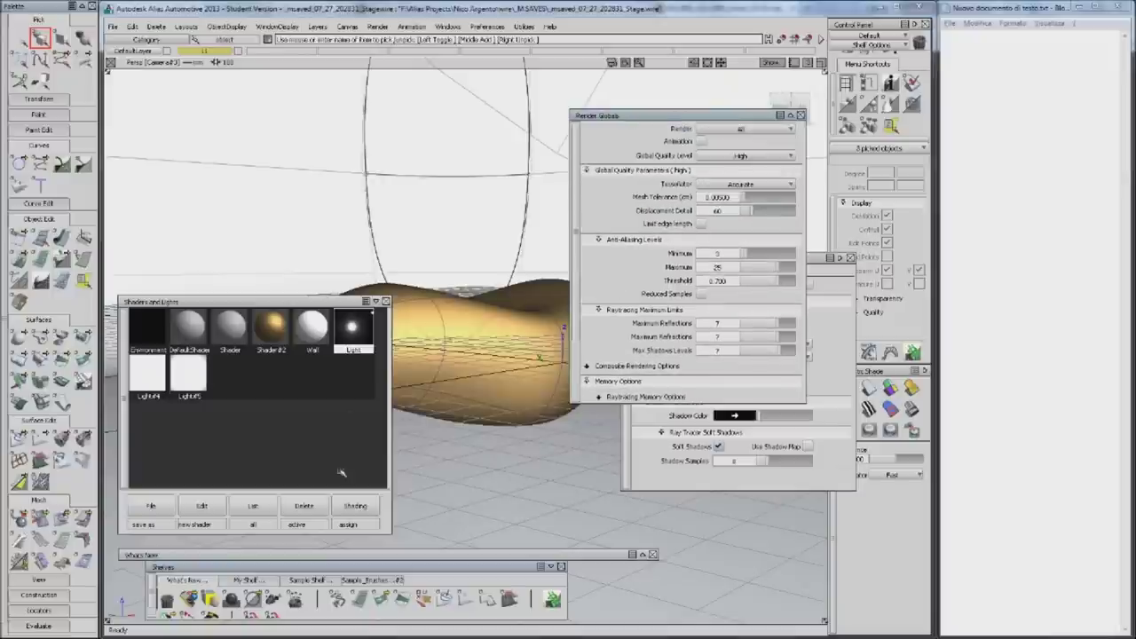
Create then delete the extra Shader#3 and reopen the directional light's settings
{"action": "left_click", "coordinate": [202, 506]}
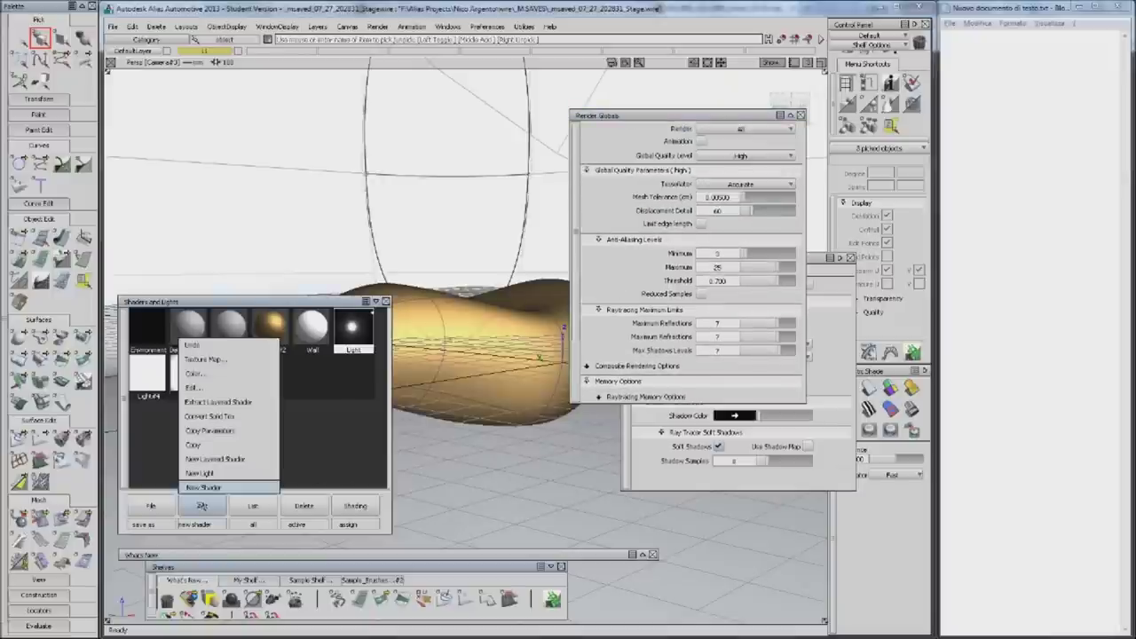
{"action": "left_click", "coordinate": [203, 487]}
{"action": "left_click", "coordinate": [316, 506]}
{"action": "left_click", "coordinate": [510, 349]}
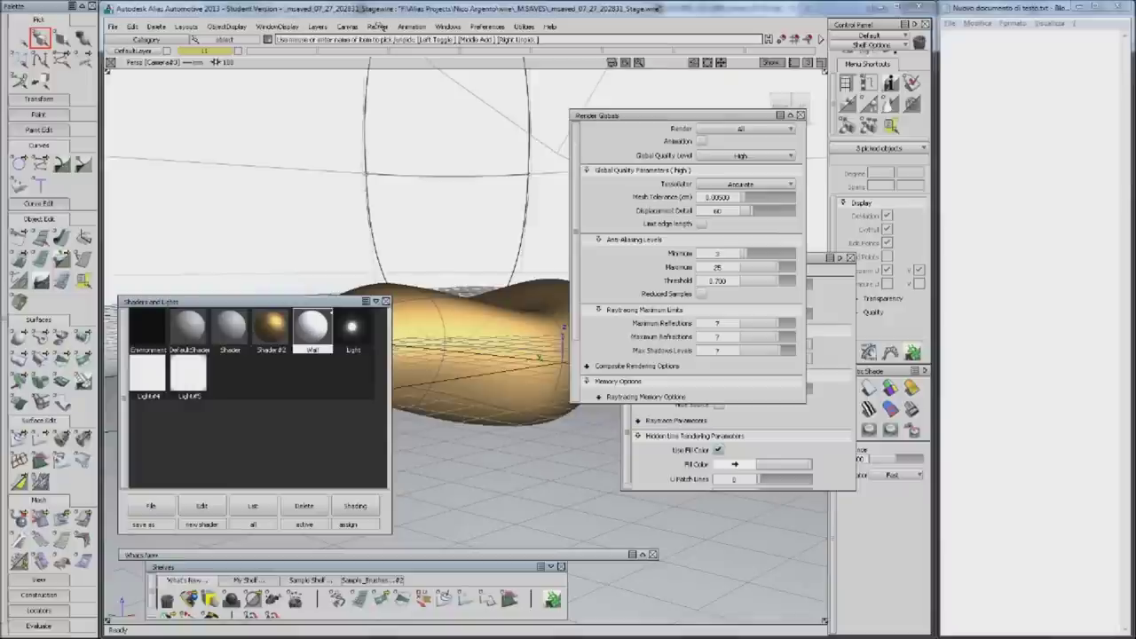
{"action": "left_click_drag", "start_coordinate": [350, 304], "coordinate": [301, 173]}
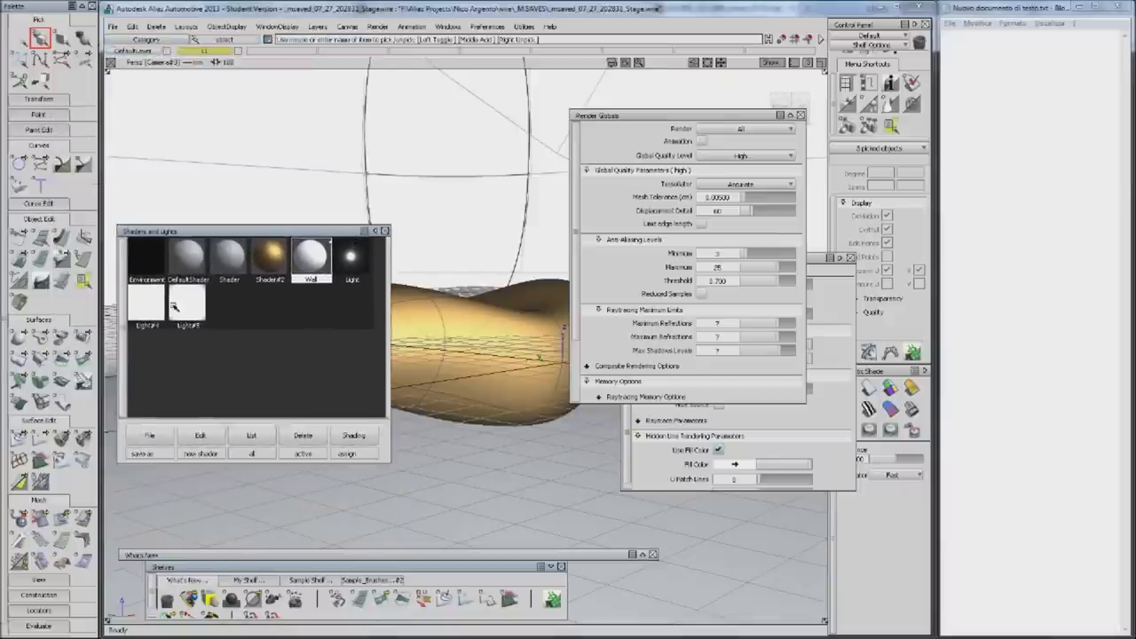
{"action": "left_click", "coordinate": [352, 257]}
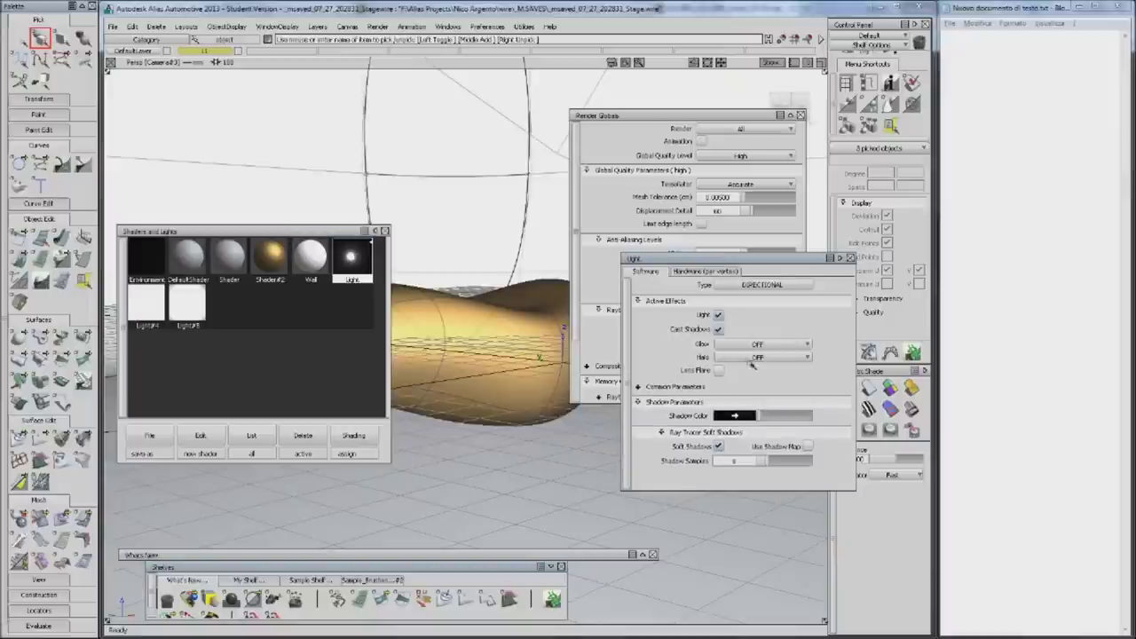
Expand the light's common parameters and direct-render the scene
{"action": "left_click", "coordinate": [676, 387]}
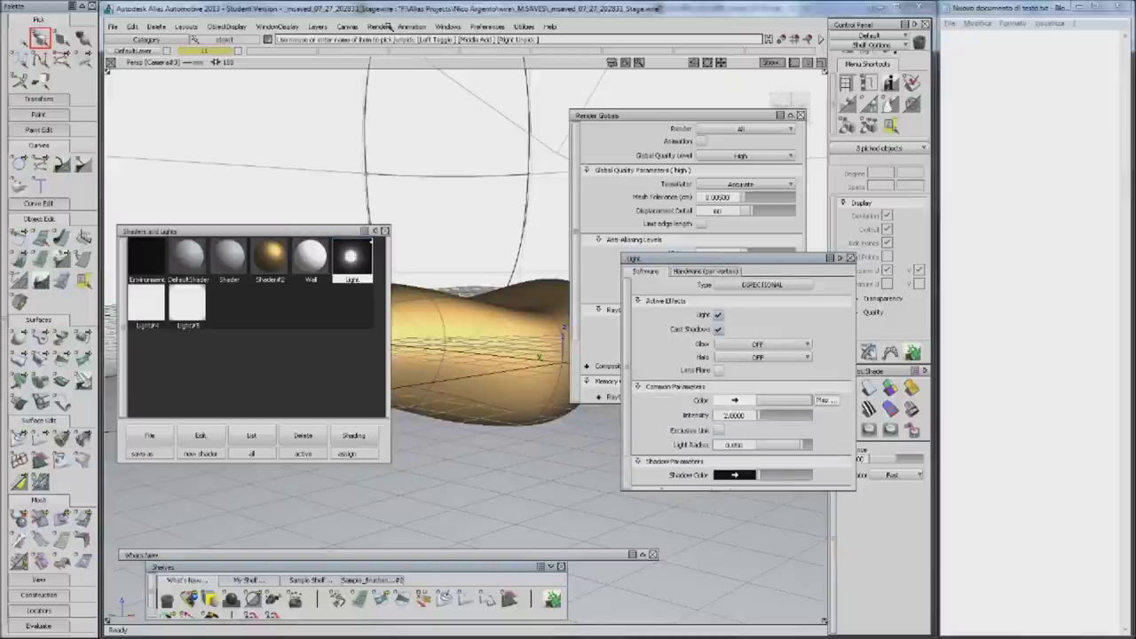
{"action": "left_click", "coordinate": [380, 27]}
{"action": "left_click", "coordinate": [401, 87]}
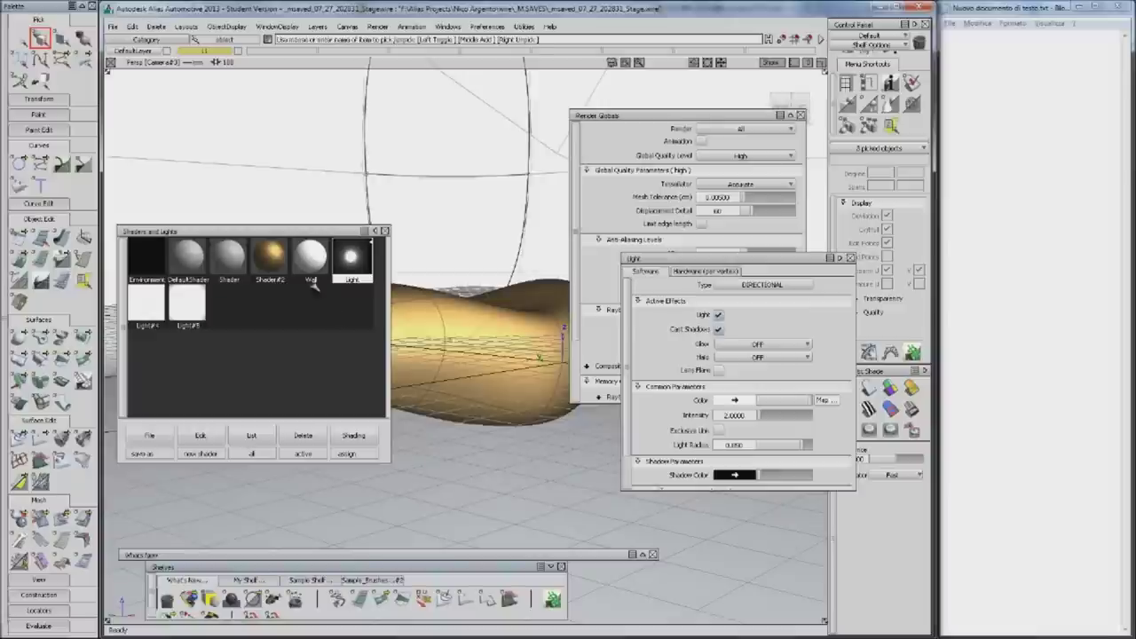
{"action": "left_click_drag", "start_coordinate": [258, 228], "coordinate": [313, 84]}
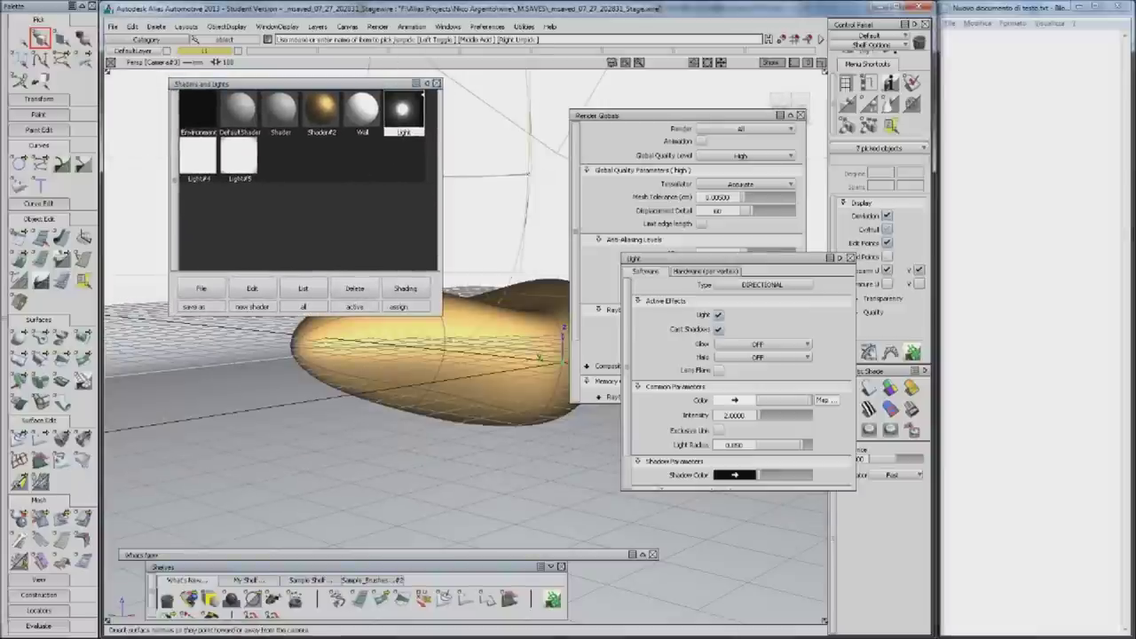
Flip the back wall's normals to match the stage, then re-render the blob
{"action": "left_click", "coordinate": [19, 480]}
{"action": "left_click", "coordinate": [222, 335]}
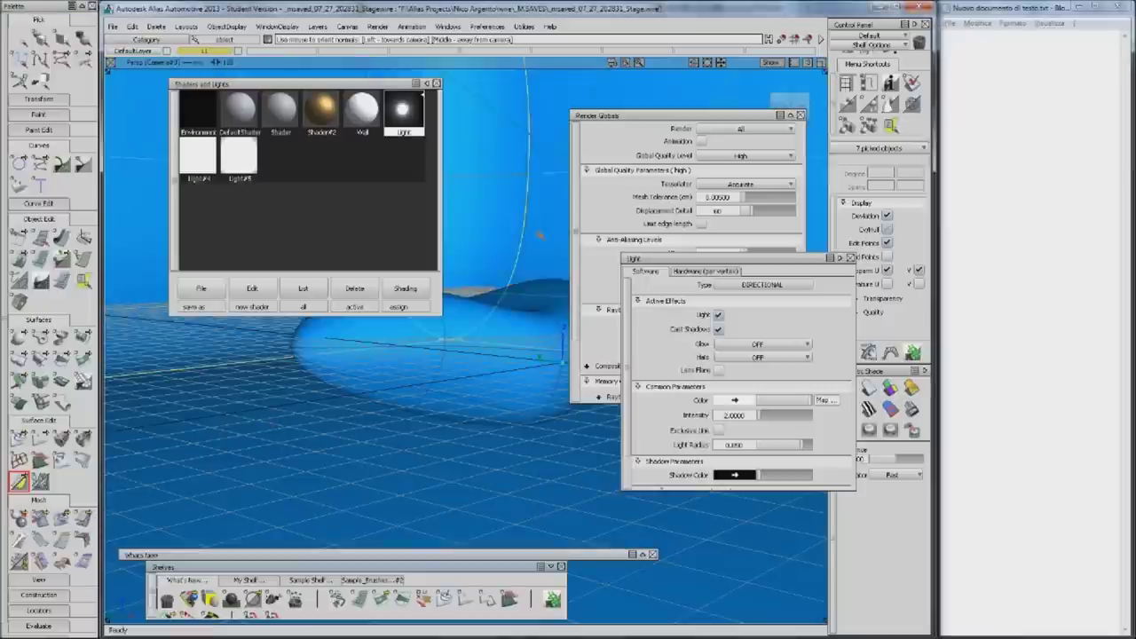
{"action": "key", "text": "Escape"}
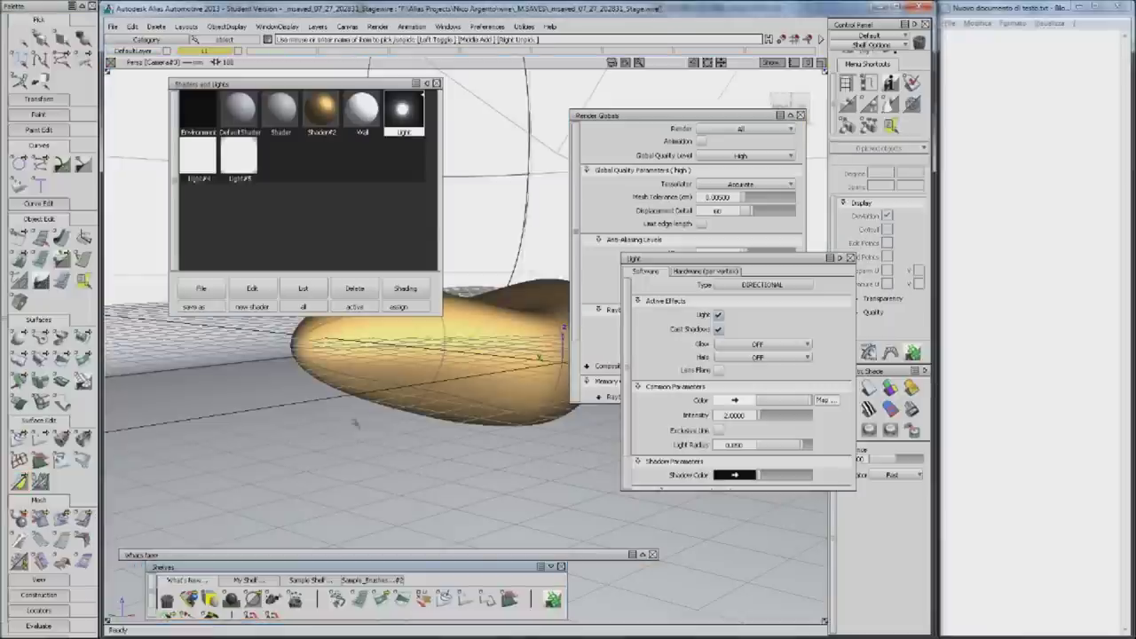
{"action": "left_click", "coordinate": [378, 26]}
{"action": "left_click", "coordinate": [399, 82]}
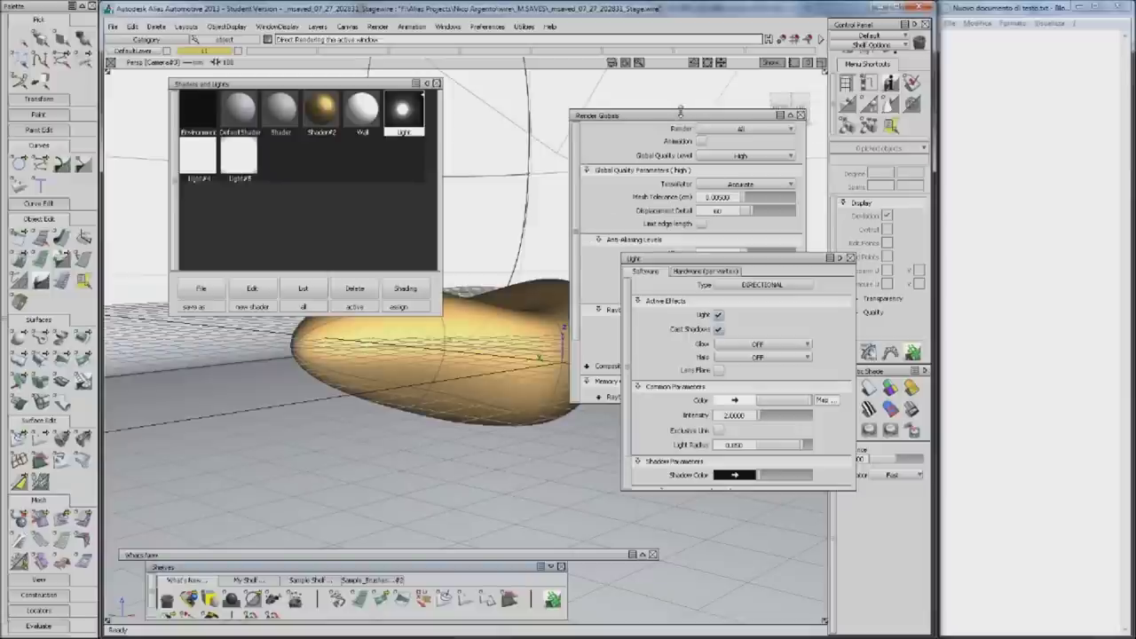
{"action": "left_click_drag", "start_coordinate": [680, 111], "coordinate": [281, 378]}
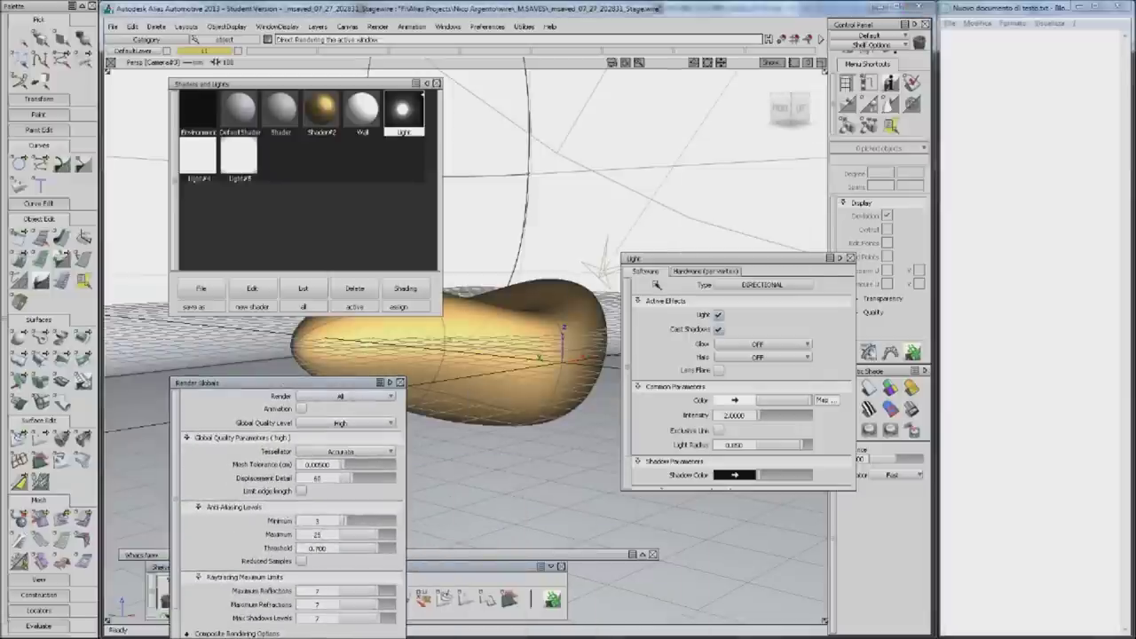
Move the light settings aside and tumble the view to enlarge the blob
{"action": "left_click_drag", "start_coordinate": [652, 258], "coordinate": [779, 294]}
{"action": "left_click", "coordinate": [684, 360]}
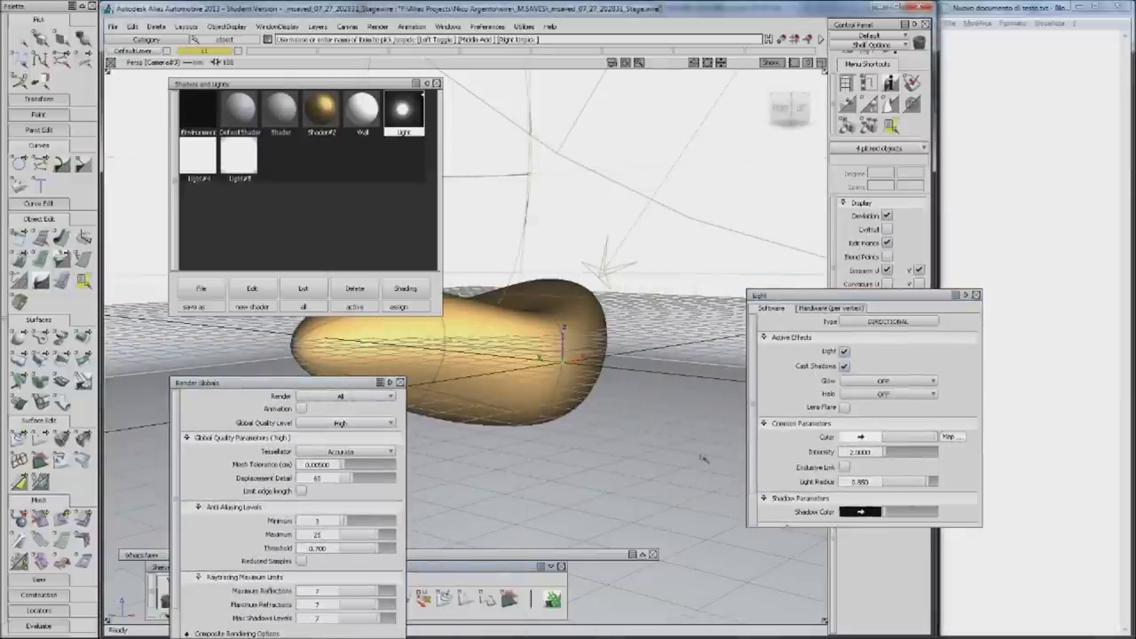
{"action": "left_click_drag", "start_coordinate": [702, 458], "coordinate": [537, 524], "text": "alt+shift"}
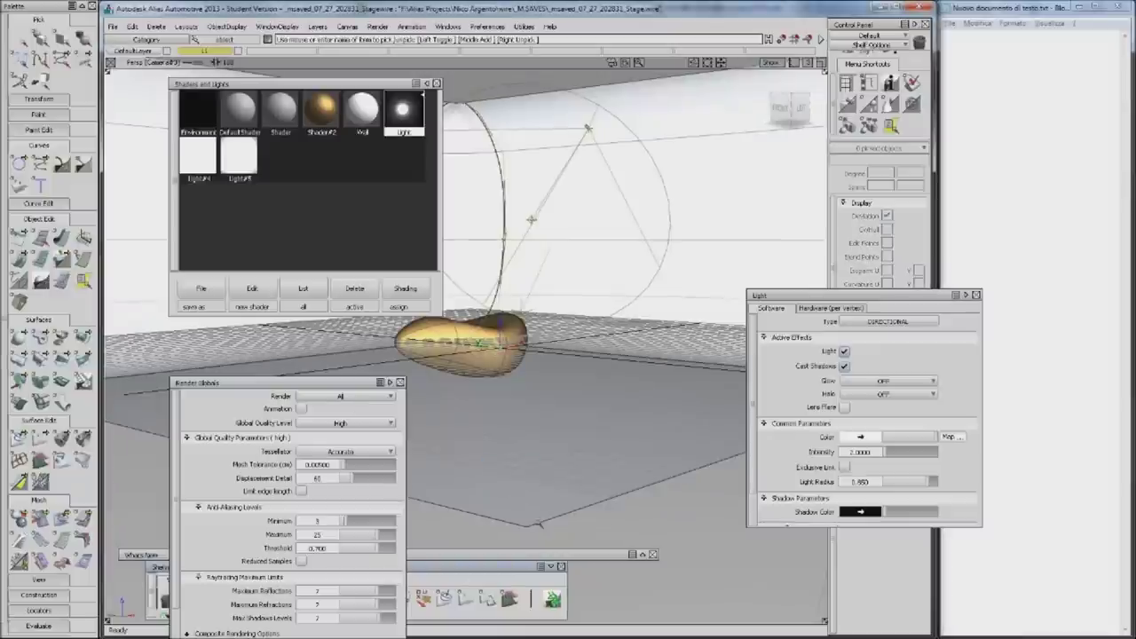
{"action": "mouse_move", "coordinate": [537, 524]}
{"action": "left_mouse_down", "text": "alt+shift"}
{"action": "mouse_move", "coordinate": [627, 378]}
{"action": "mouse_move", "coordinate": [551, 210]}
{"action": "left_mouse_up", "text": "alt+shift"}
Move the light to a new spot beside the blob, undoing the first attempt
{"action": "left_click", "coordinate": [559, 178]}
{"action": "left_click_drag", "start_coordinate": [554, 243], "coordinate": [567, 182], "text": "ctrl+shift"}
{"action": "left_click", "coordinate": [648, 358]}
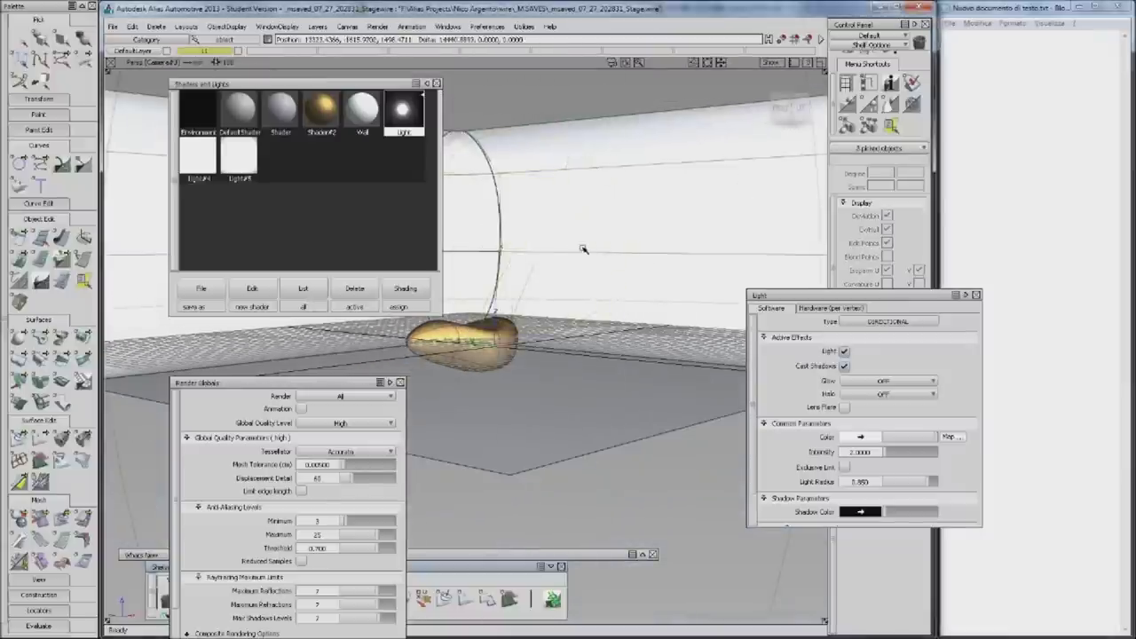
{"action": "key", "text": "ctrl+z"}
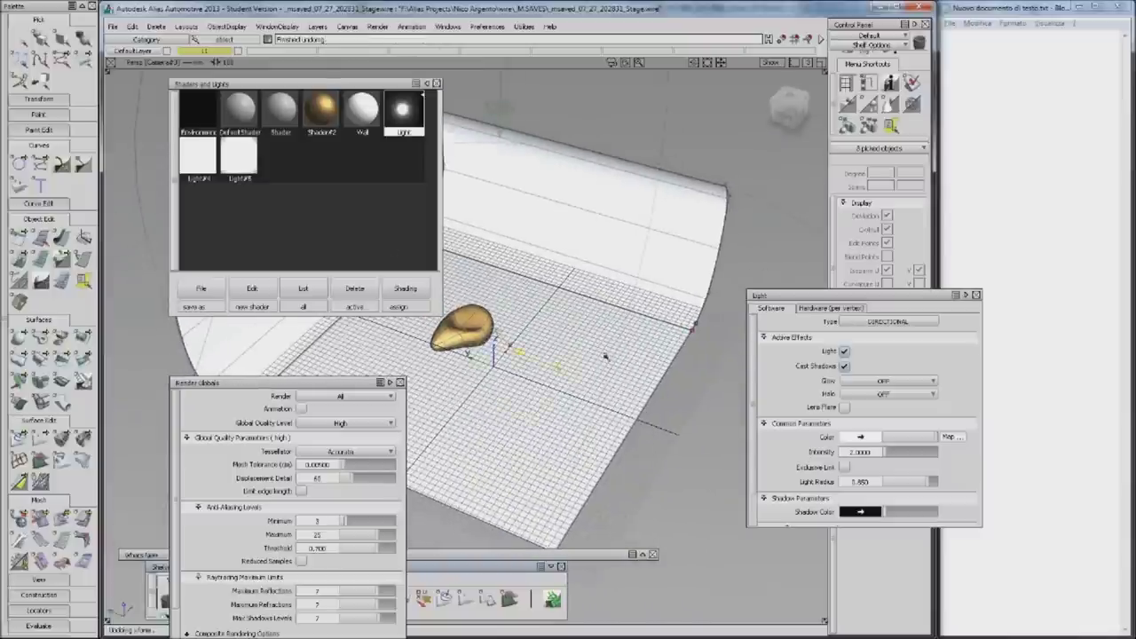
{"action": "mouse_move", "coordinate": [655, 386]}
{"action": "left_mouse_down", "text": "ctrl+shift"}
{"action": "mouse_move", "coordinate": [698, 417]}
{"action": "mouse_move", "coordinate": [728, 373]}
{"action": "left_mouse_up", "text": "ctrl+shift"}
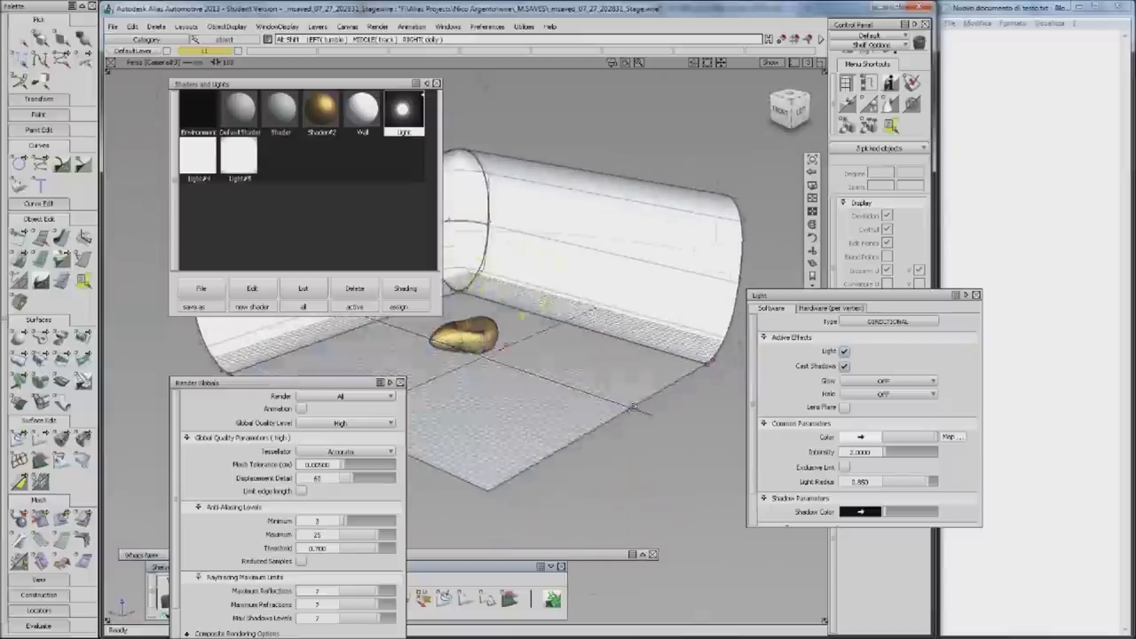
Open Light#5's volume light settings and turn on Exclusive Link
{"action": "mouse_move", "coordinate": [633, 407]}
{"action": "left_mouse_down", "text": "alt+shift"}
{"action": "mouse_move", "coordinate": [414, 366]}
{"action": "mouse_move", "coordinate": [497, 355]}
{"action": "left_mouse_up", "text": "alt+shift"}
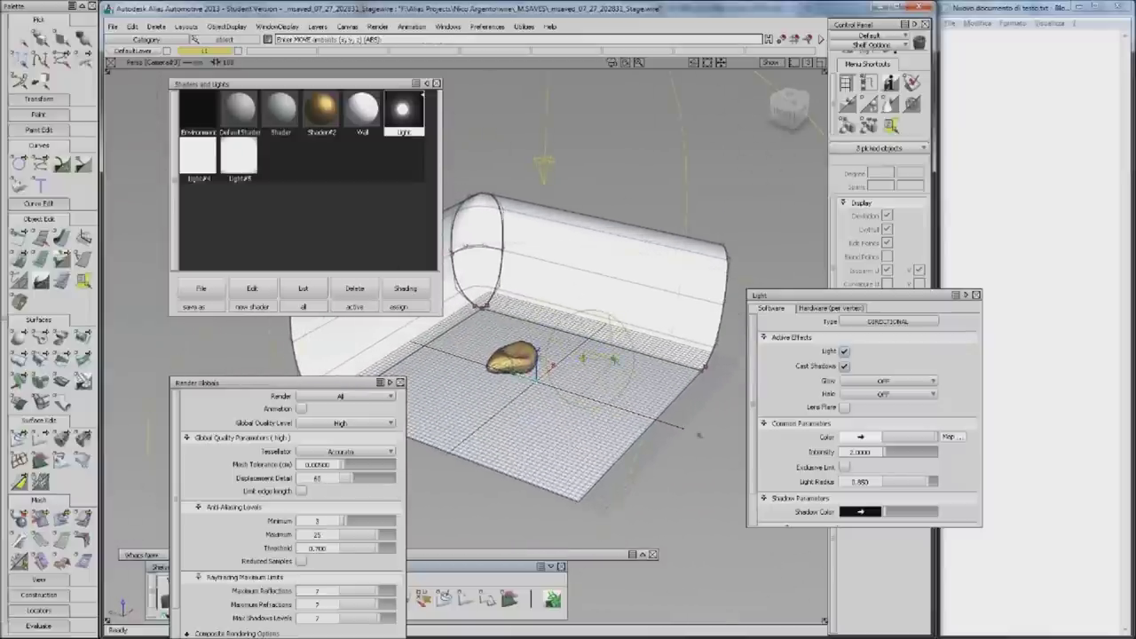
{"action": "double_click", "coordinate": [240, 153]}
{"action": "left_click", "coordinate": [846, 468]}
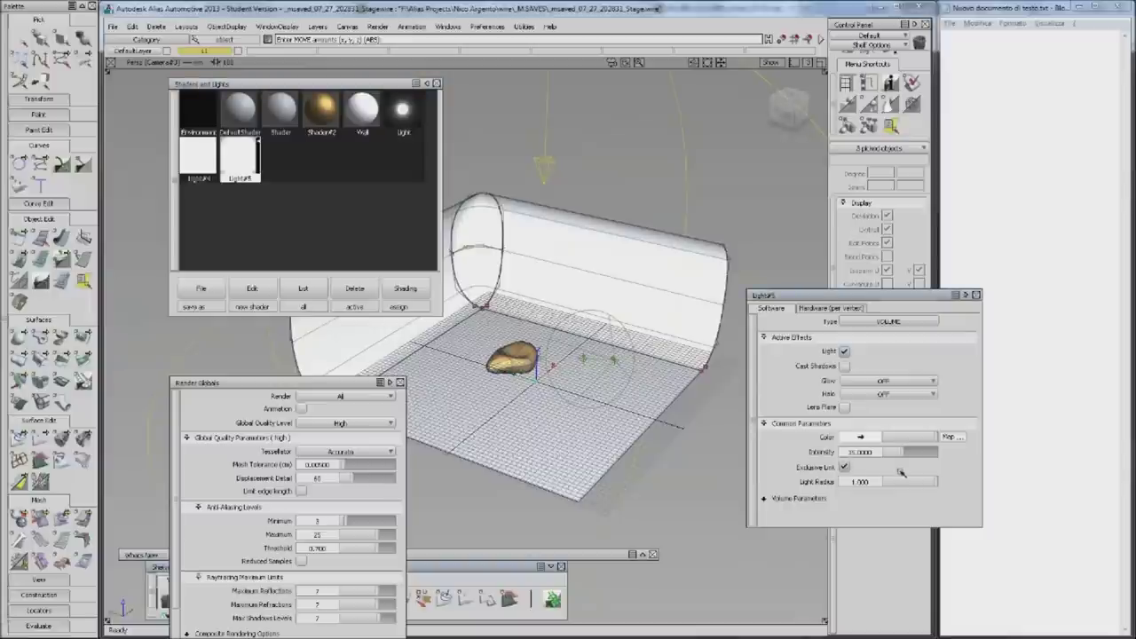
In the Light Link Editor, link Light#5 with the picked cylinder stage
{"action": "left_click", "coordinate": [378, 26]}
{"action": "mouse_move", "coordinate": [382, 70]}
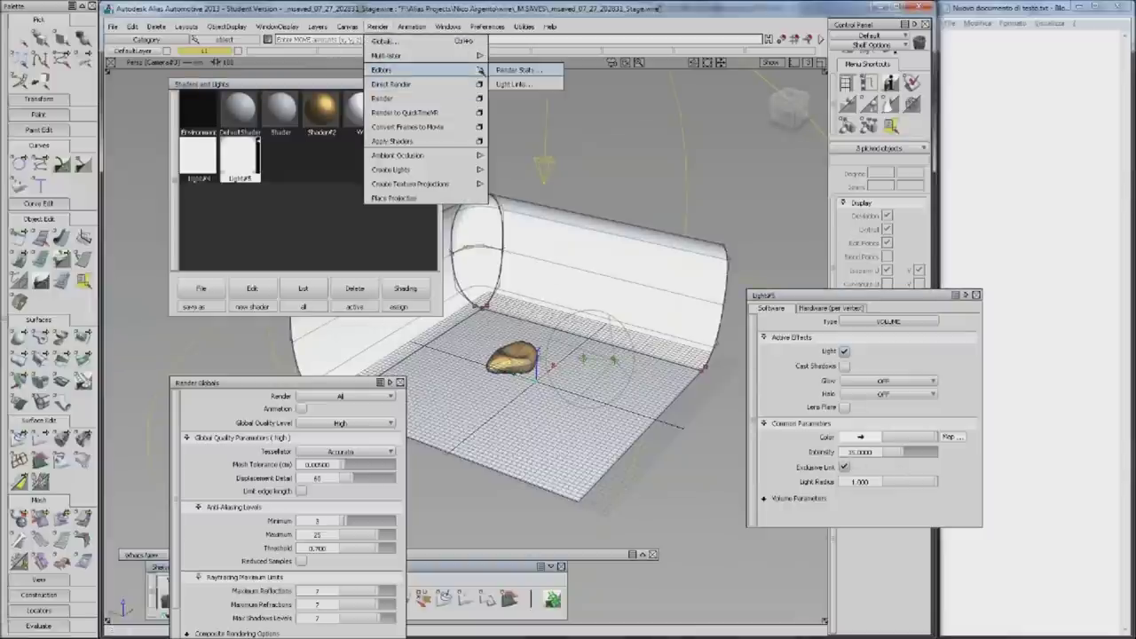
{"action": "left_click", "coordinate": [515, 85]}
{"action": "left_click", "coordinate": [572, 235]}
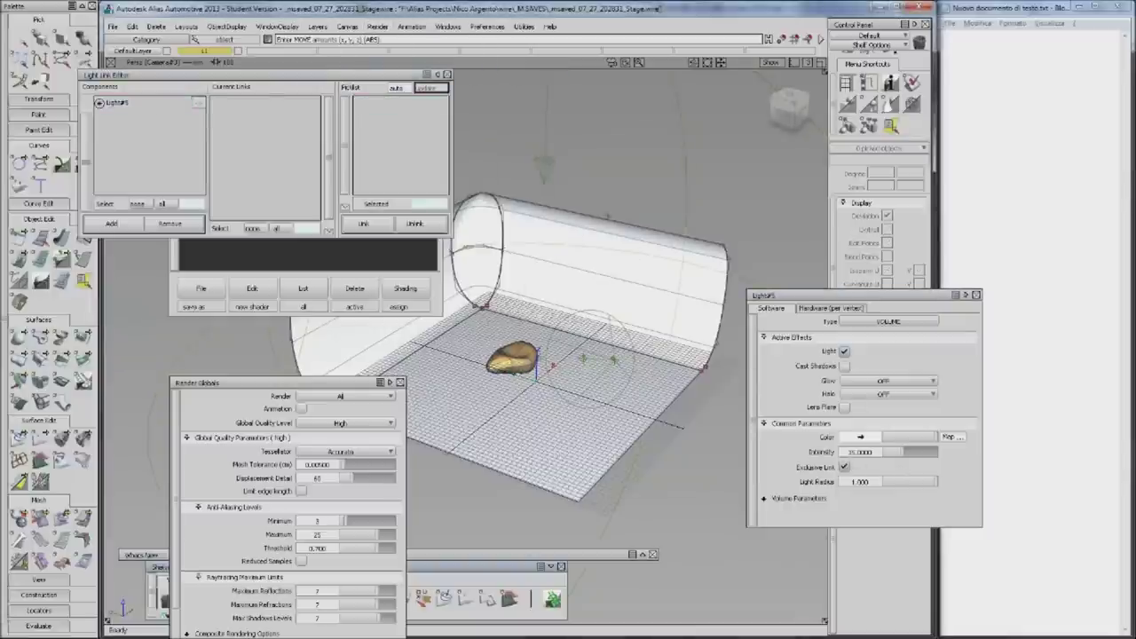
{"action": "left_click", "coordinate": [587, 220]}
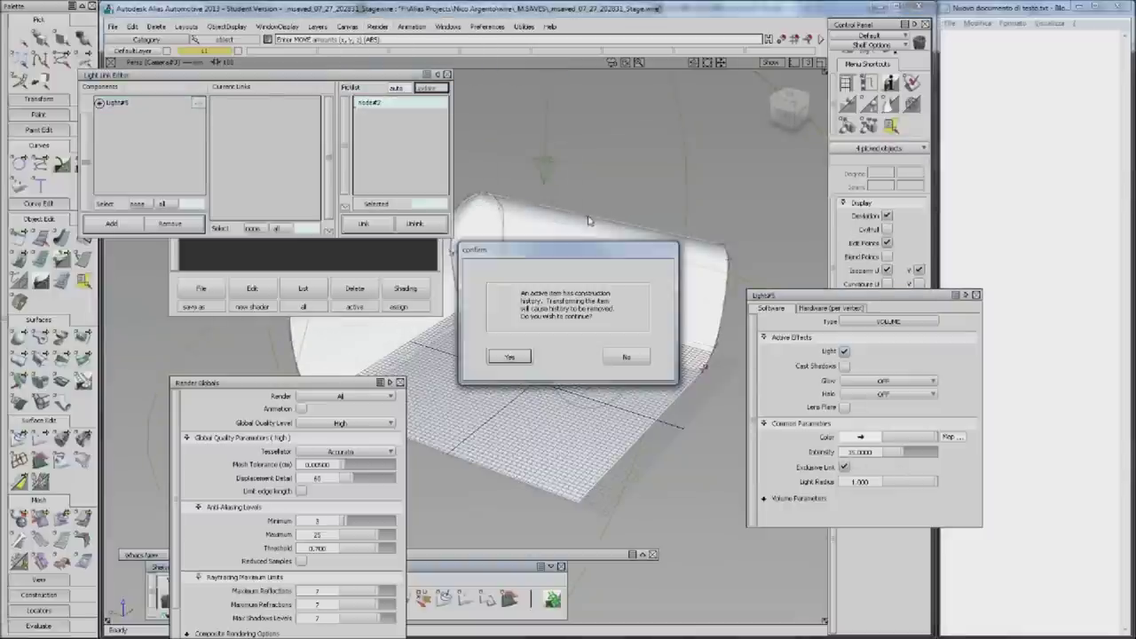
{"action": "left_click", "coordinate": [641, 356]}
{"action": "left_click_drag", "start_coordinate": [586, 315], "coordinate": [597, 276], "text": "ctrl+shift"}
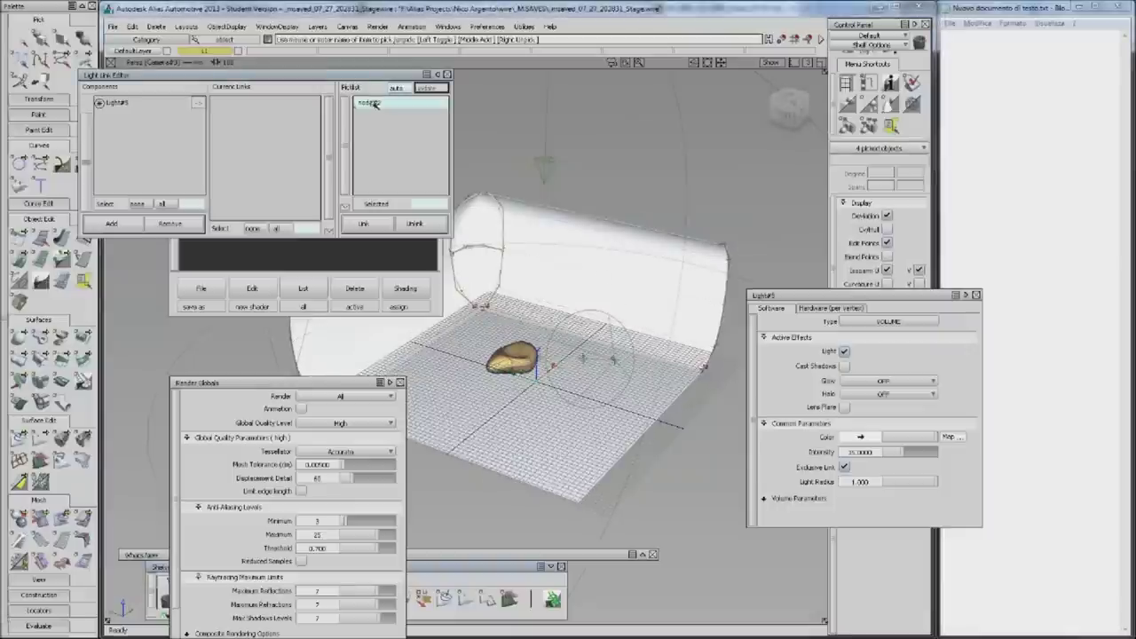
{"action": "left_click", "coordinate": [175, 105]}
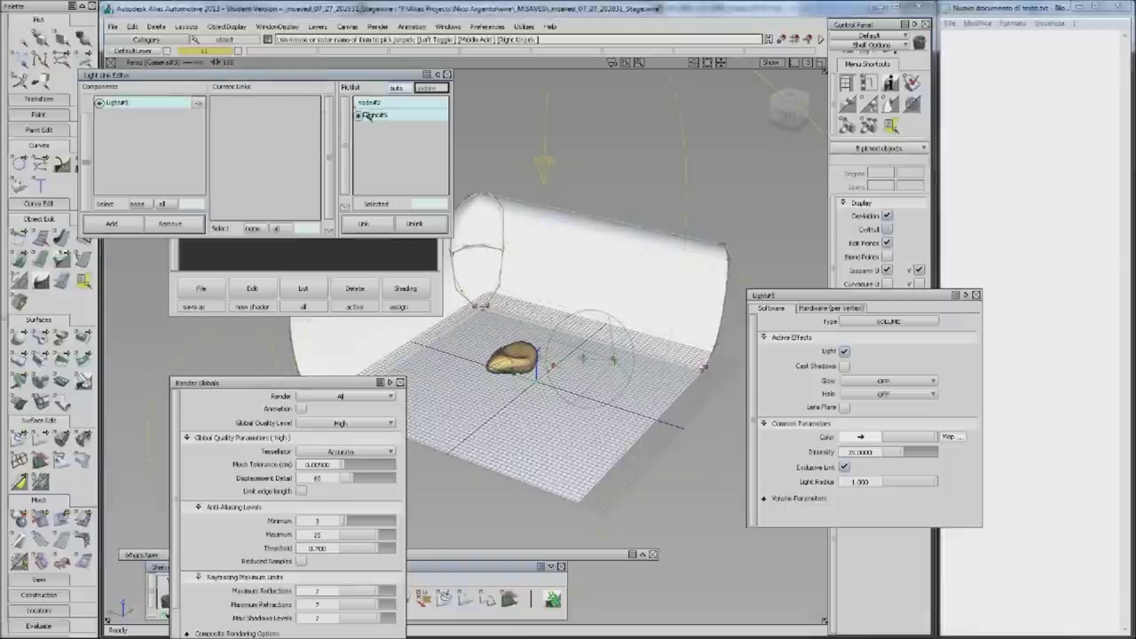
{"action": "left_click", "coordinate": [369, 225]}
Unlink the cylinder and link only the sphere to Light#5
{"action": "left_click", "coordinate": [414, 224]}
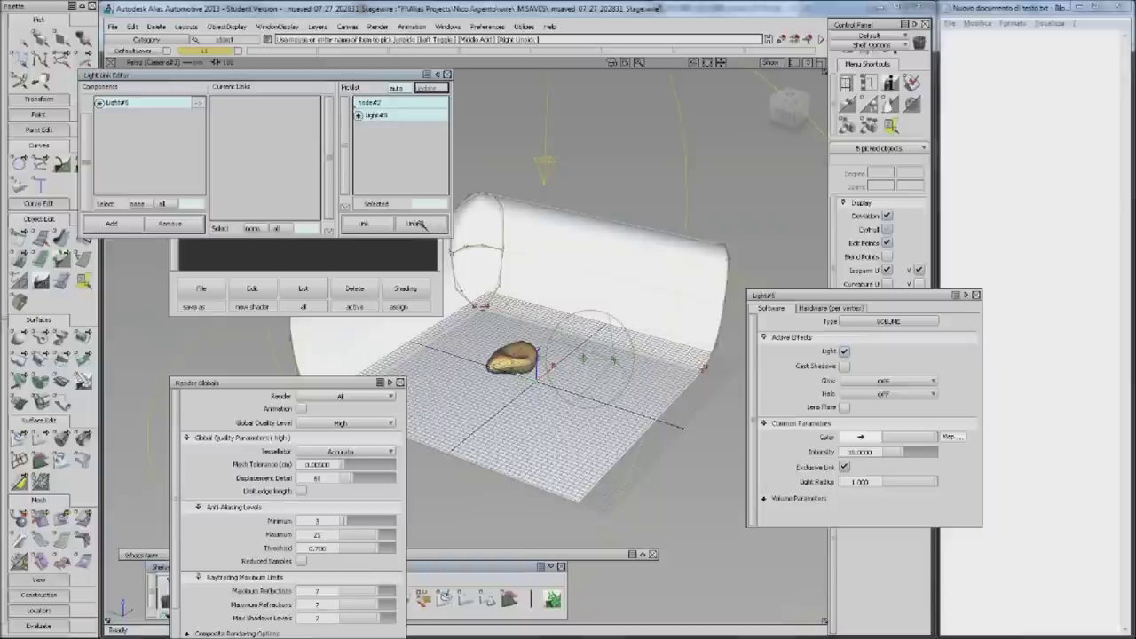
{"action": "left_click", "coordinate": [551, 164]}
{"action": "left_click", "coordinate": [579, 353]}
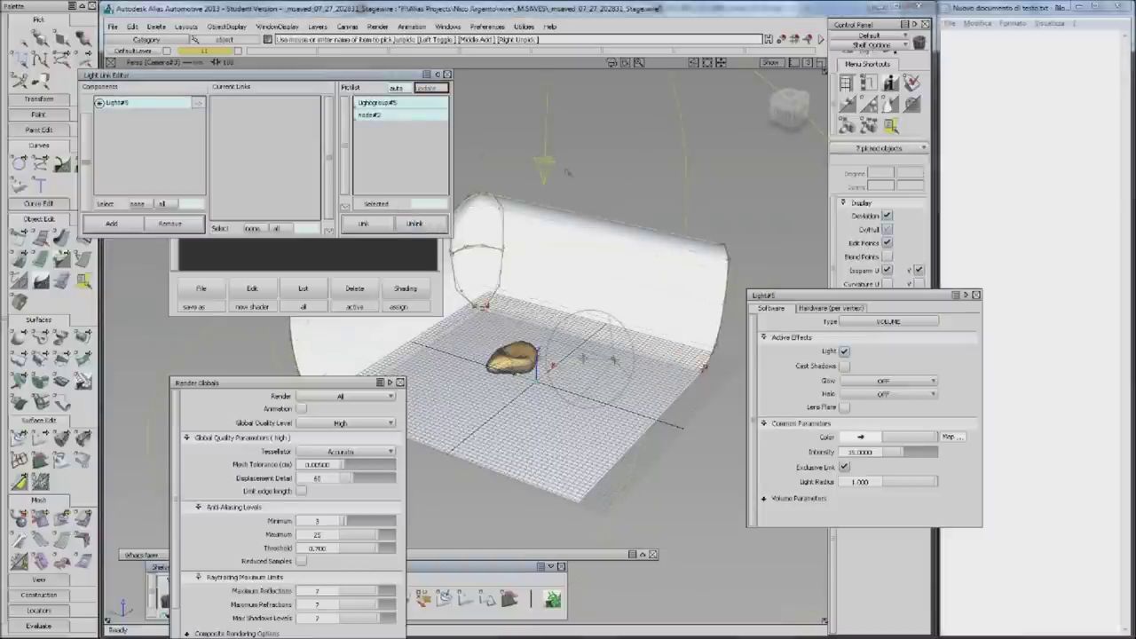
{"action": "left_click", "coordinate": [517, 306]}
{"action": "left_click", "coordinate": [543, 162]}
{"action": "left_click", "coordinate": [515, 360]}
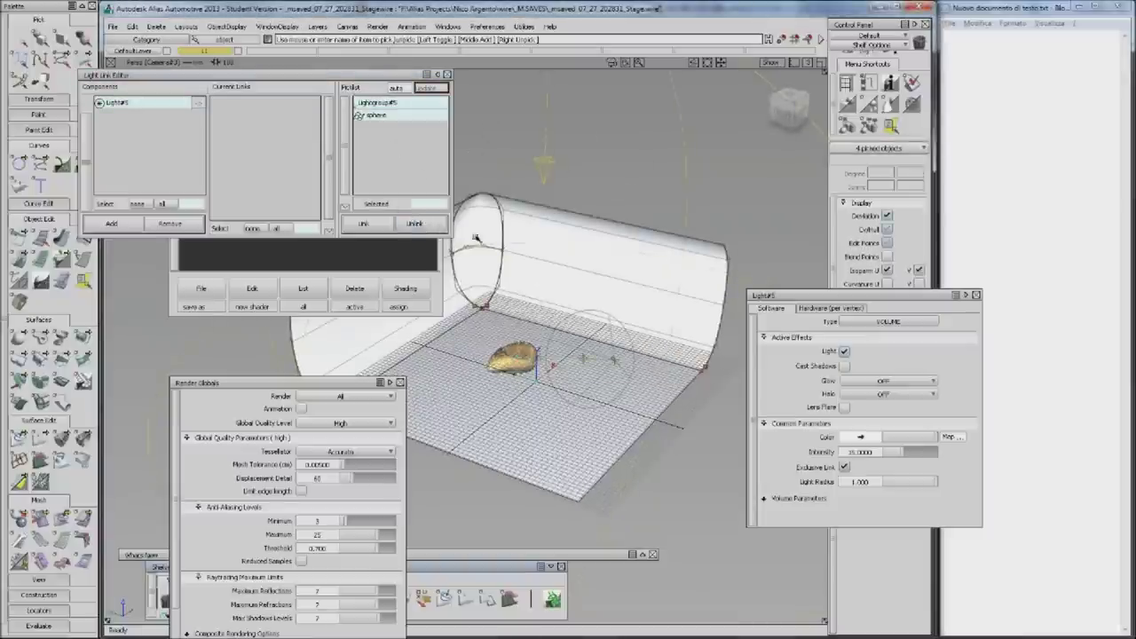
{"action": "left_click", "coordinate": [363, 222]}
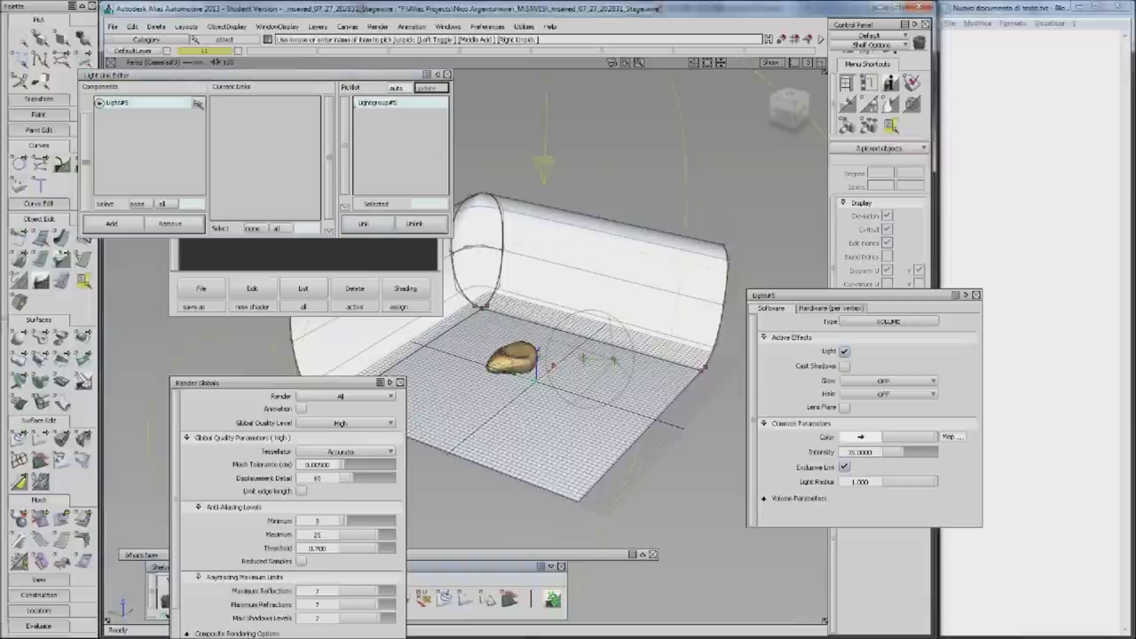
{"action": "left_click", "coordinate": [617, 180], "text": "ctrl+shift"}
Clear the selection, pick the light group and tumble back to see the blob on the grid
{"action": "left_click_drag", "start_coordinate": [617, 180], "coordinate": [617, 152], "text": "ctrl+shift"}
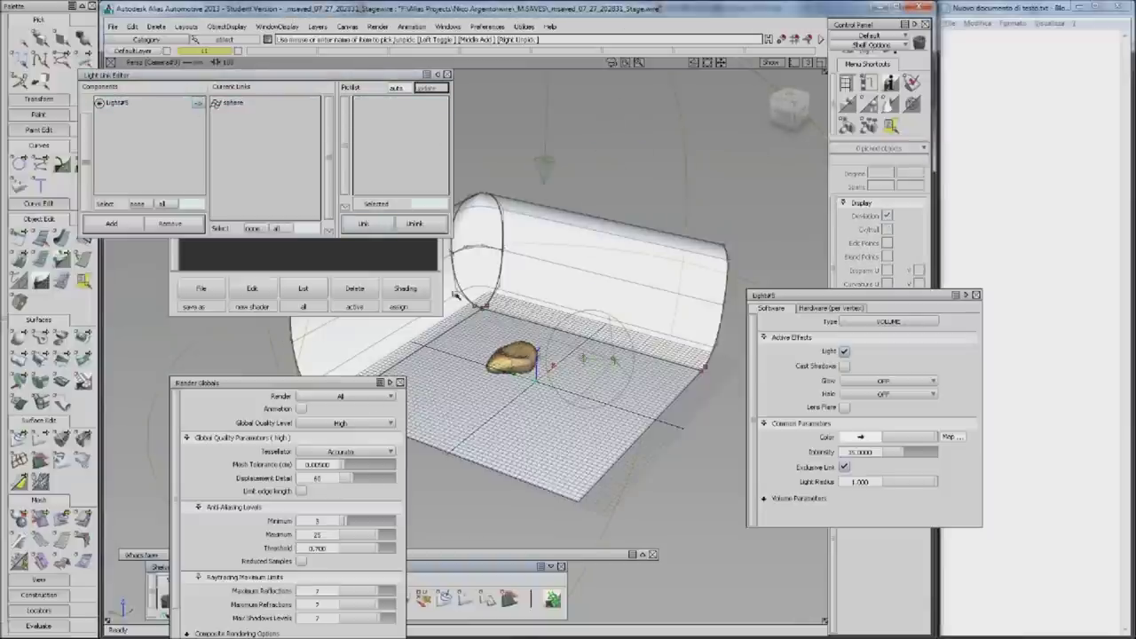
{"action": "left_click", "coordinate": [608, 313]}
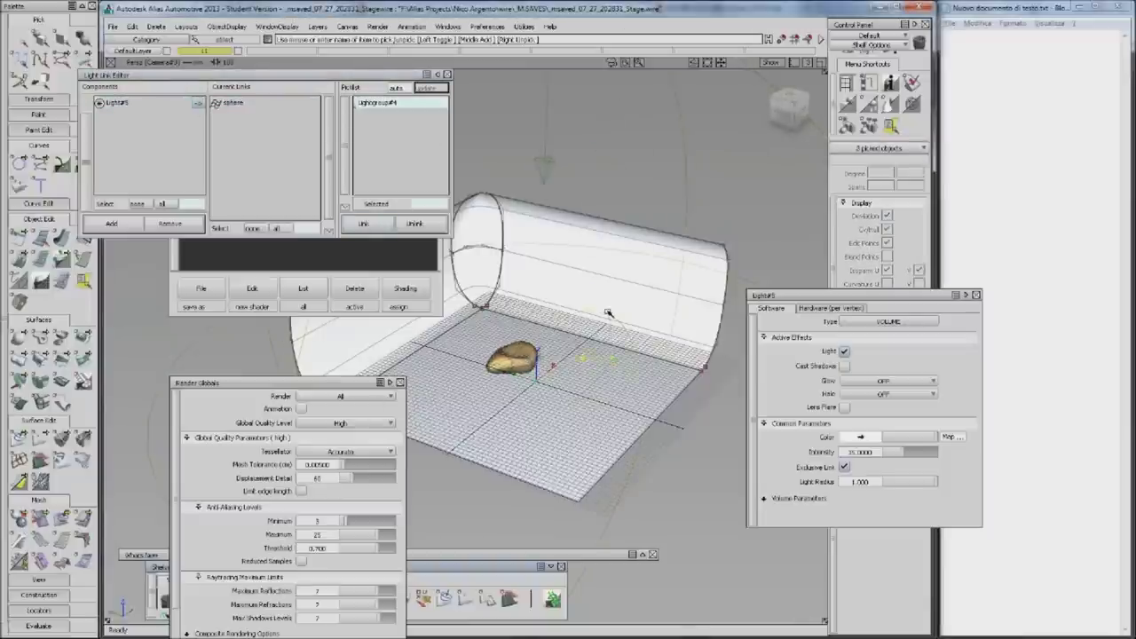
{"action": "left_click_drag", "start_coordinate": [543, 160], "coordinate": [514, 146], "text": "alt+shift"}
{"action": "right_click_drag", "start_coordinate": [577, 395], "coordinate": [551, 355], "text": "alt+shift"}
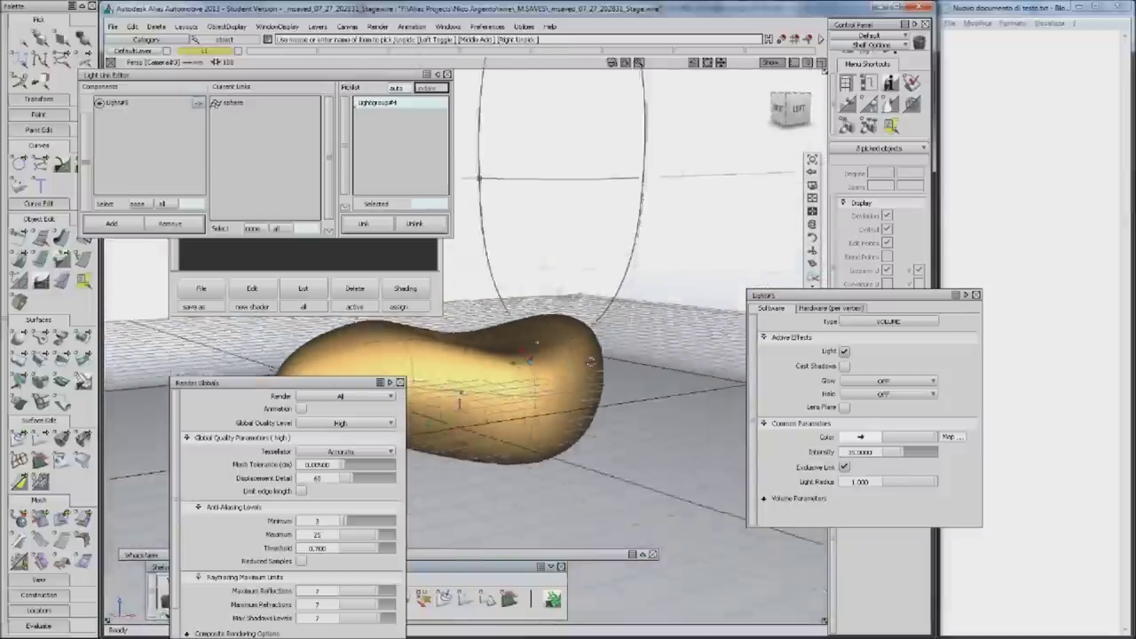
Hide Firefox, shrink the Persp window around the blob and direct-render it
{"action": "left_click_drag", "start_coordinate": [551, 355], "coordinate": [506, 248], "text": "alt+shift"}
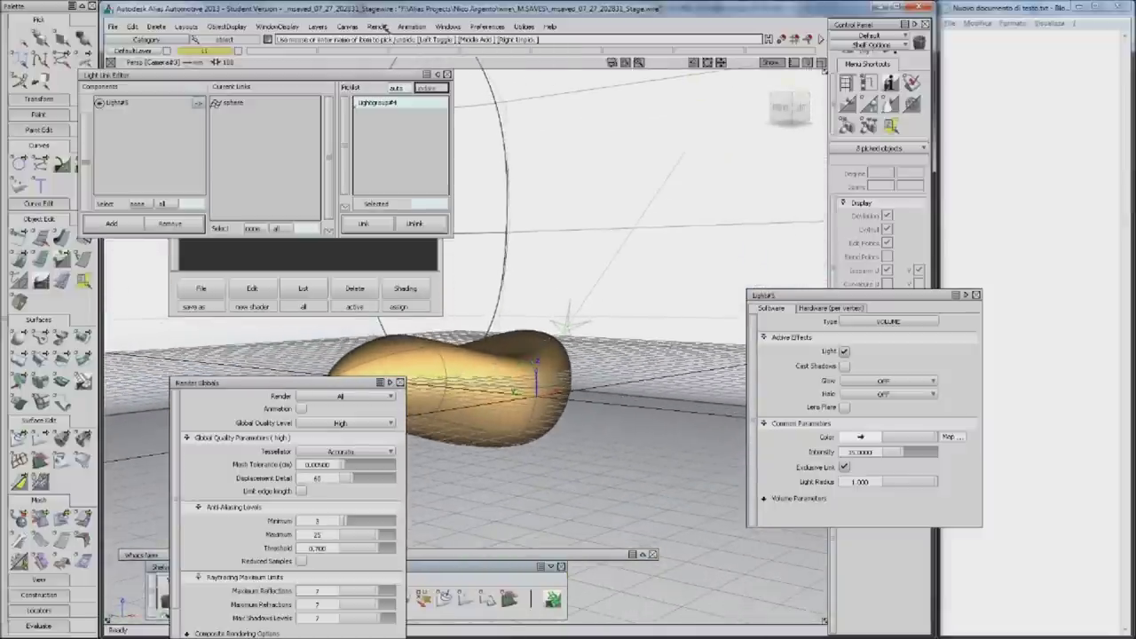
{"action": "left_click", "coordinate": [377, 26]}
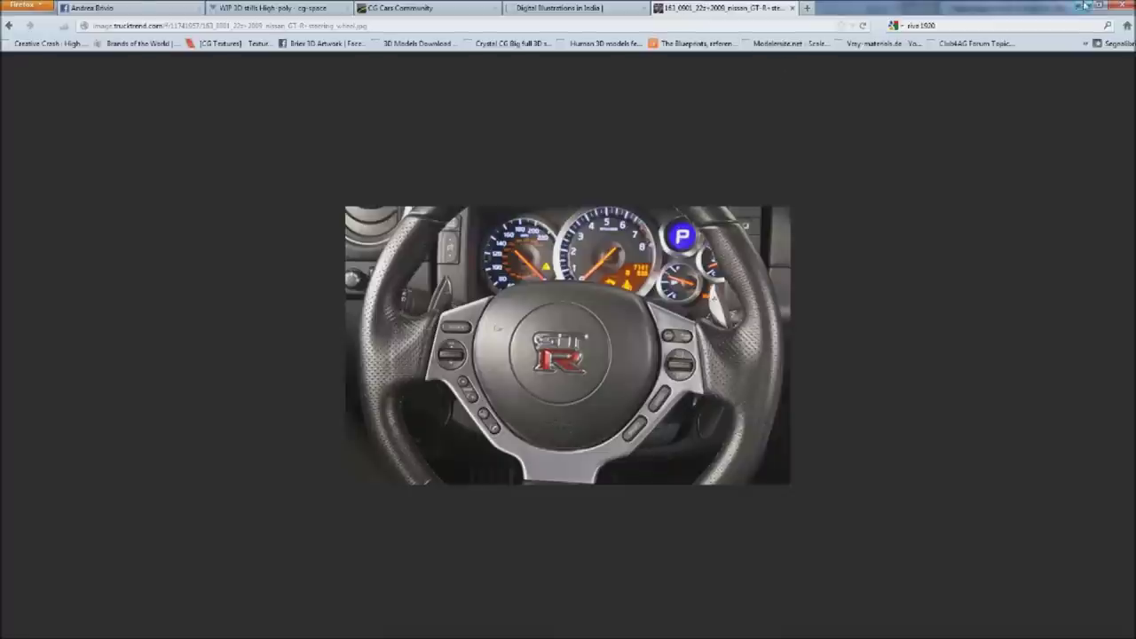
{"action": "left_click", "coordinate": [1087, 5]}
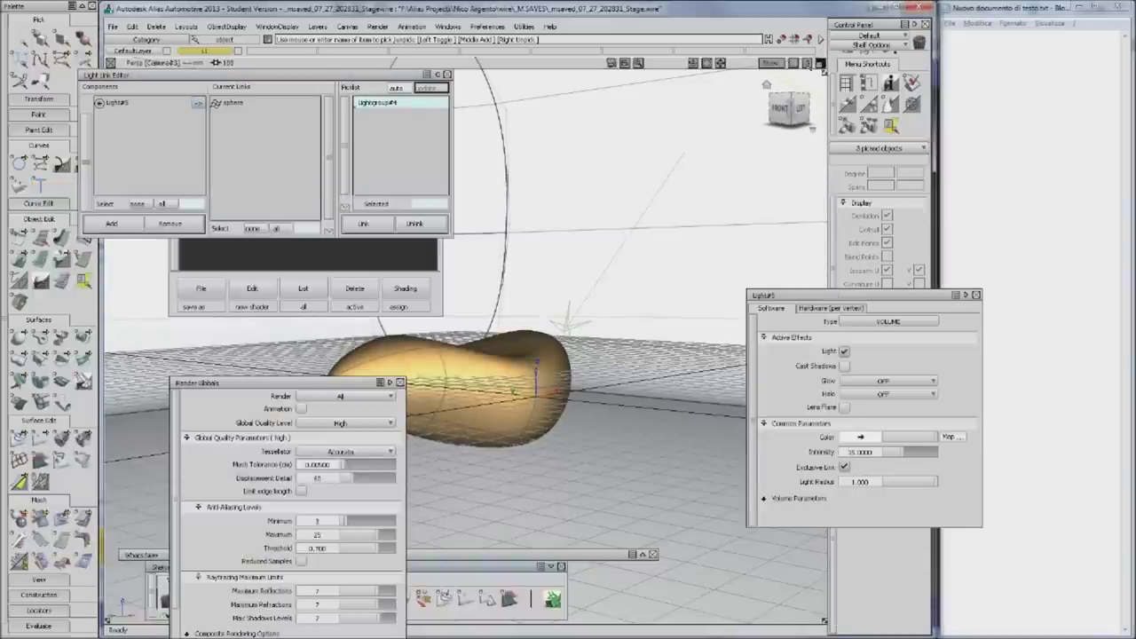
{"action": "left_click", "coordinate": [823, 70]}
{"action": "left_click", "coordinate": [588, 230]}
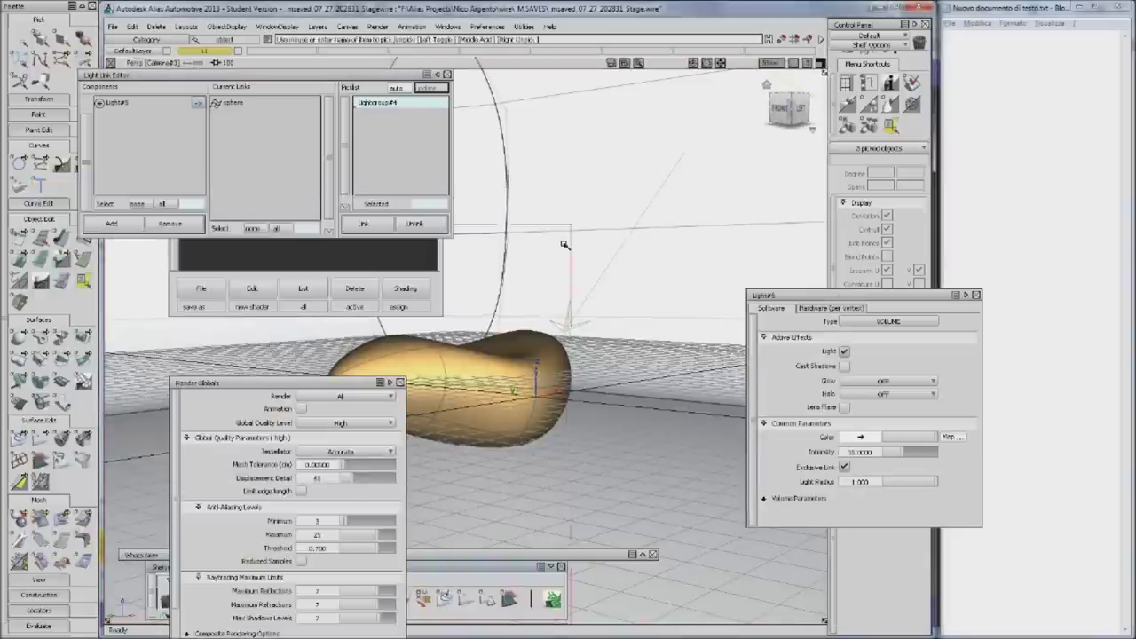
{"action": "mouse_move", "coordinate": [568, 252]}
{"action": "left_mouse_down"}
{"action": "mouse_move", "coordinate": [468, 373]}
{"action": "mouse_move", "coordinate": [797, 88]}
{"action": "left_mouse_up"}
{"action": "left_click_drag", "start_coordinate": [711, 82], "coordinate": [710, 191], "text": "alt+shift"}
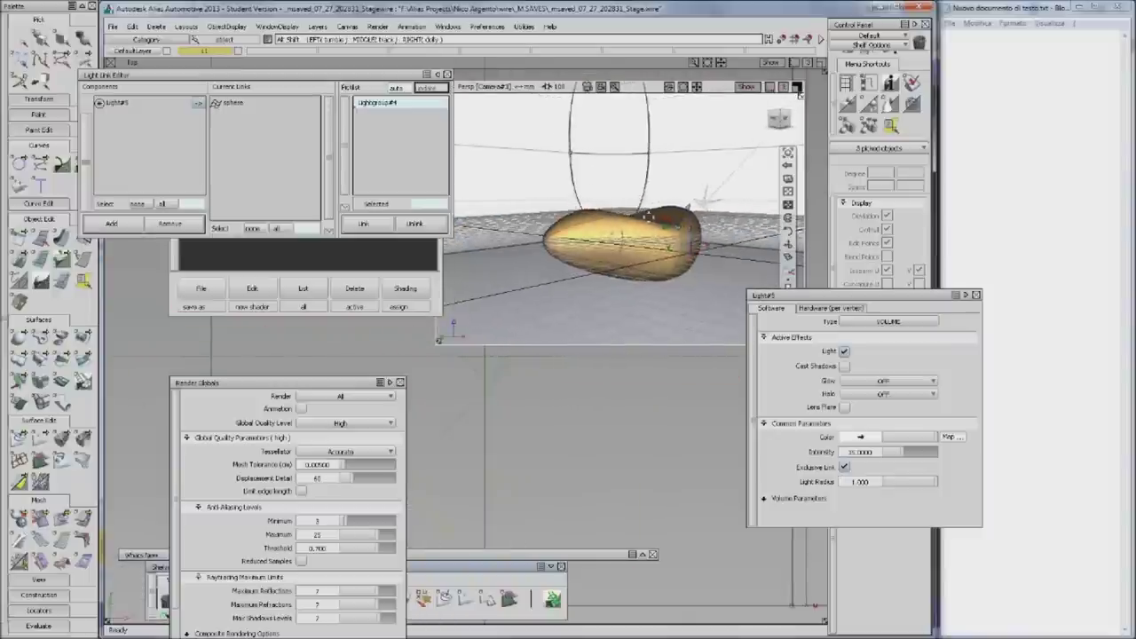
{"action": "left_click", "coordinate": [380, 26]}
{"action": "left_click", "coordinate": [403, 84]}
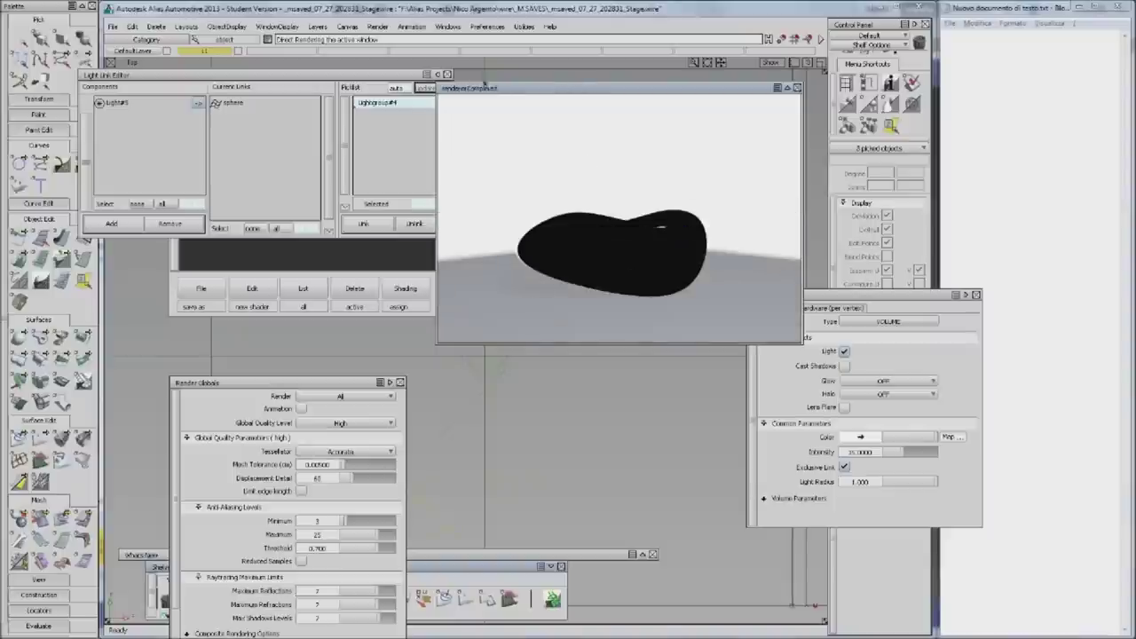
Turn off Light#5's Exclusive Link and re-render the small view
{"action": "left_click", "coordinate": [368, 74]}
{"action": "left_click", "coordinate": [844, 467]}
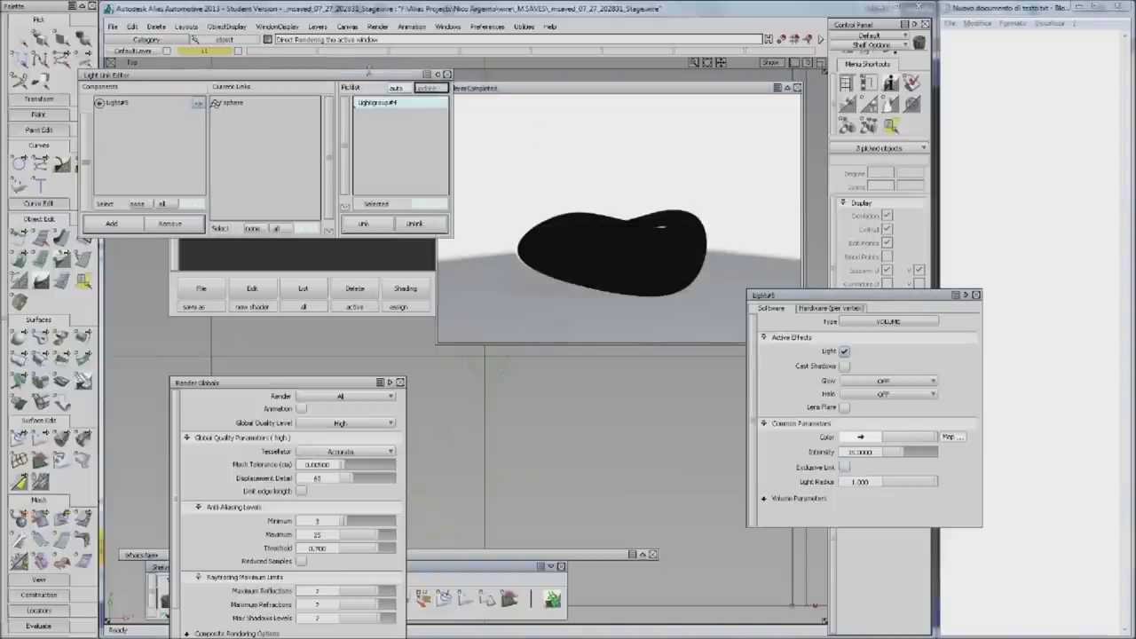
{"action": "left_click_drag", "start_coordinate": [368, 74], "coordinate": [317, 112]}
{"action": "left_click", "coordinate": [379, 26]}
{"action": "left_click", "coordinate": [439, 38]}
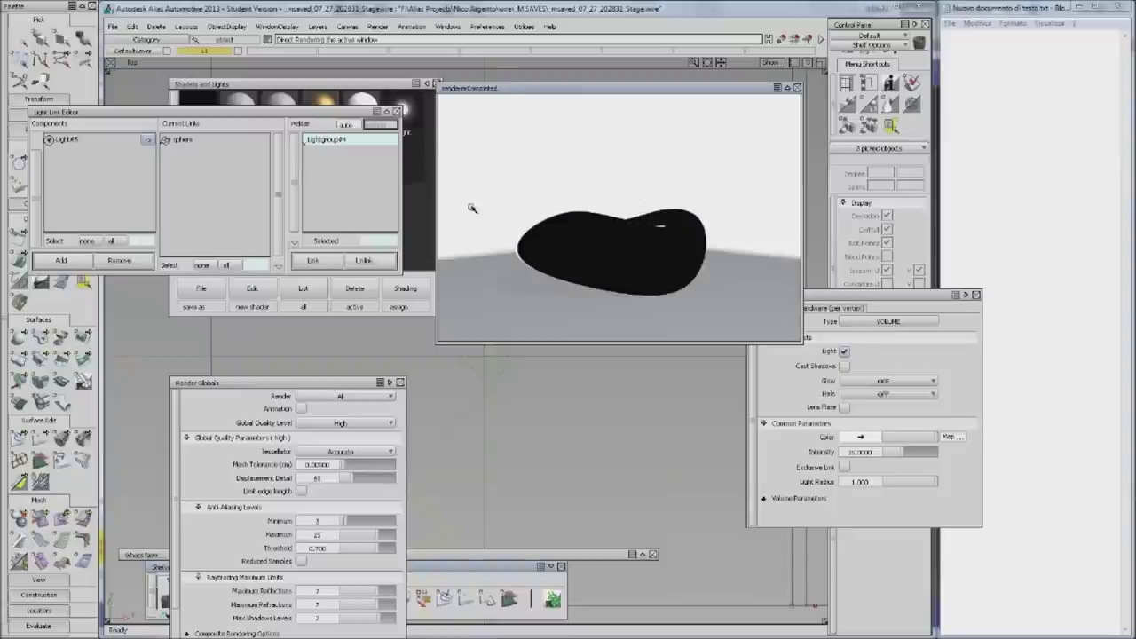
Unlink the sphere from Light#5 and close the Light Link Editor
{"action": "left_click_drag", "start_coordinate": [337, 385], "coordinate": [360, 335]}
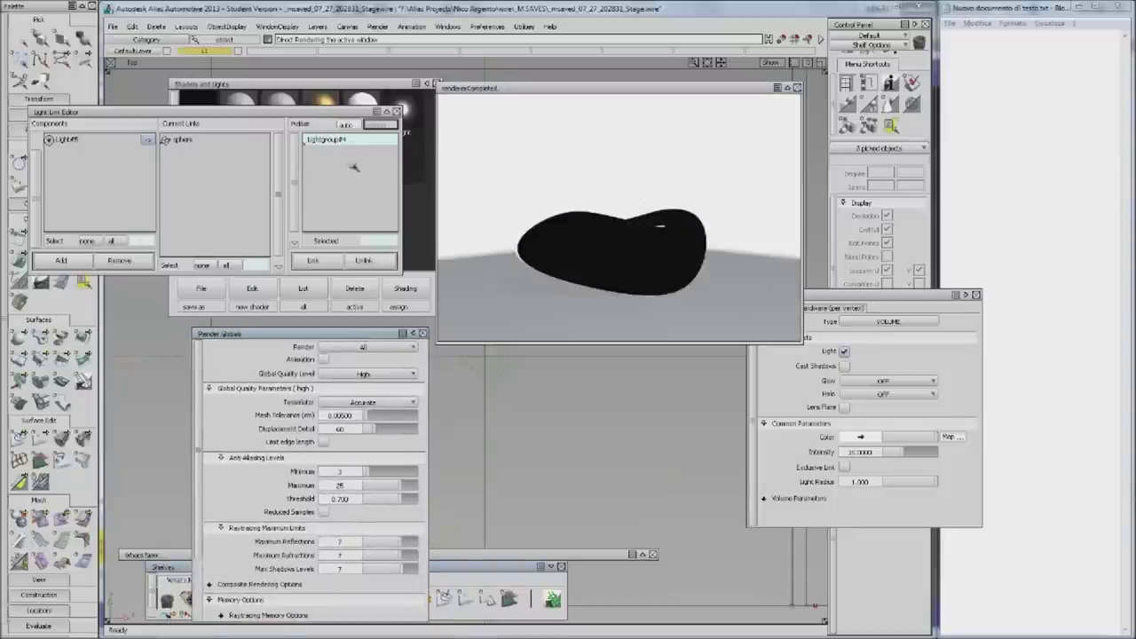
{"action": "left_click_drag", "start_coordinate": [148, 140], "coordinate": [330, 153]}
{"action": "left_click", "coordinate": [222, 141]}
{"action": "left_click", "coordinate": [363, 260]}
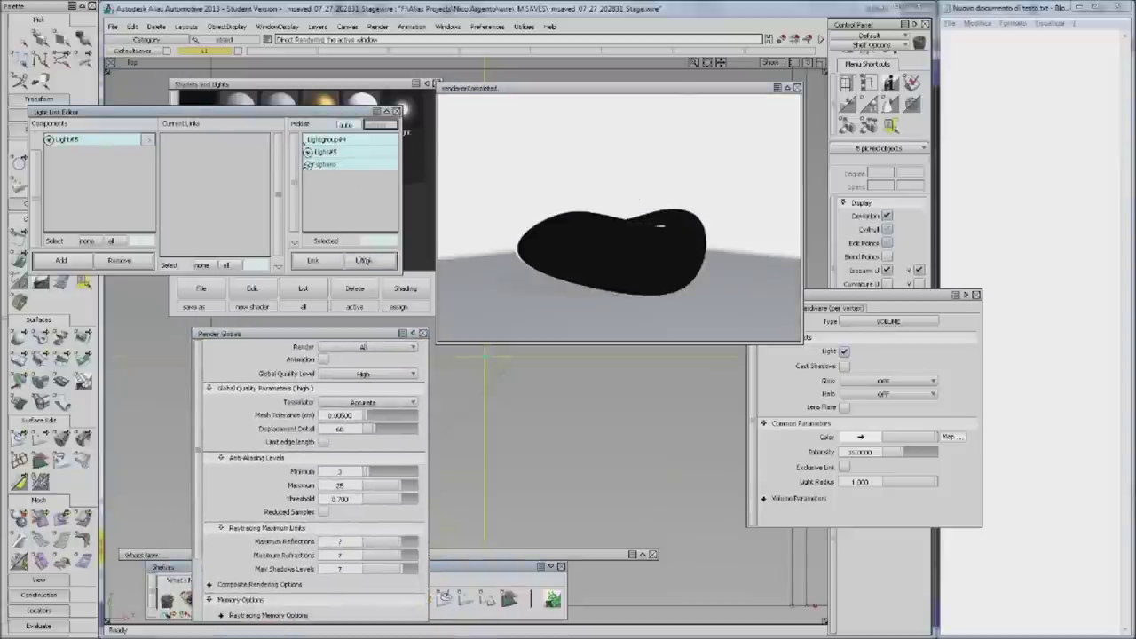
{"action": "left_click", "coordinate": [397, 112]}
Re-render a region around the blob and close the old black-blob render
{"action": "left_click", "coordinate": [377, 25]}
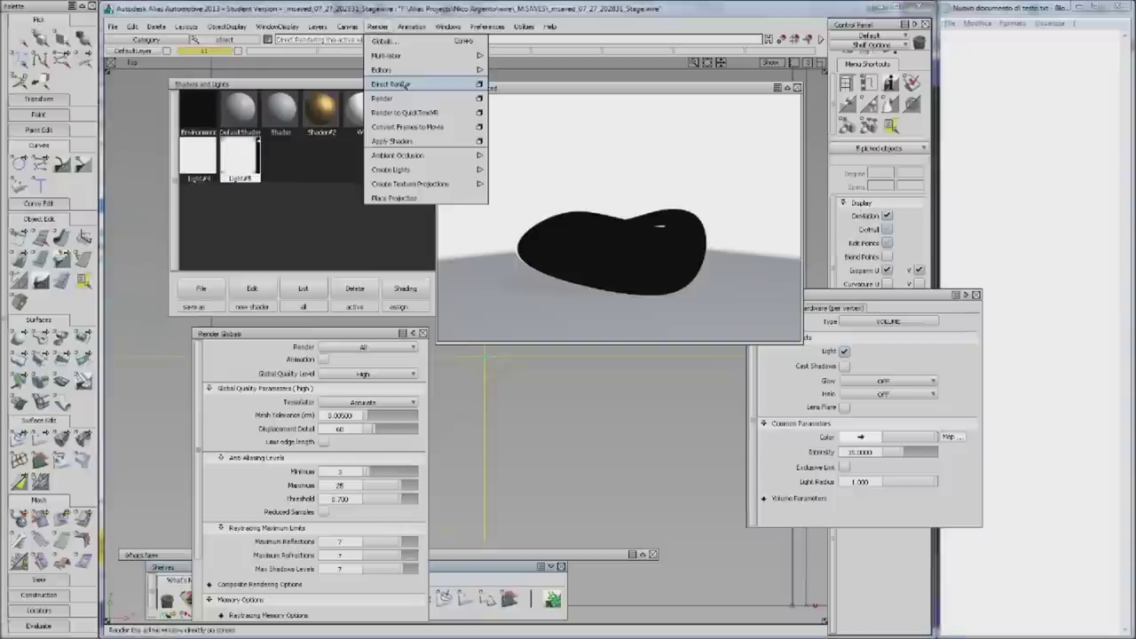
{"action": "left_click", "coordinate": [405, 85]}
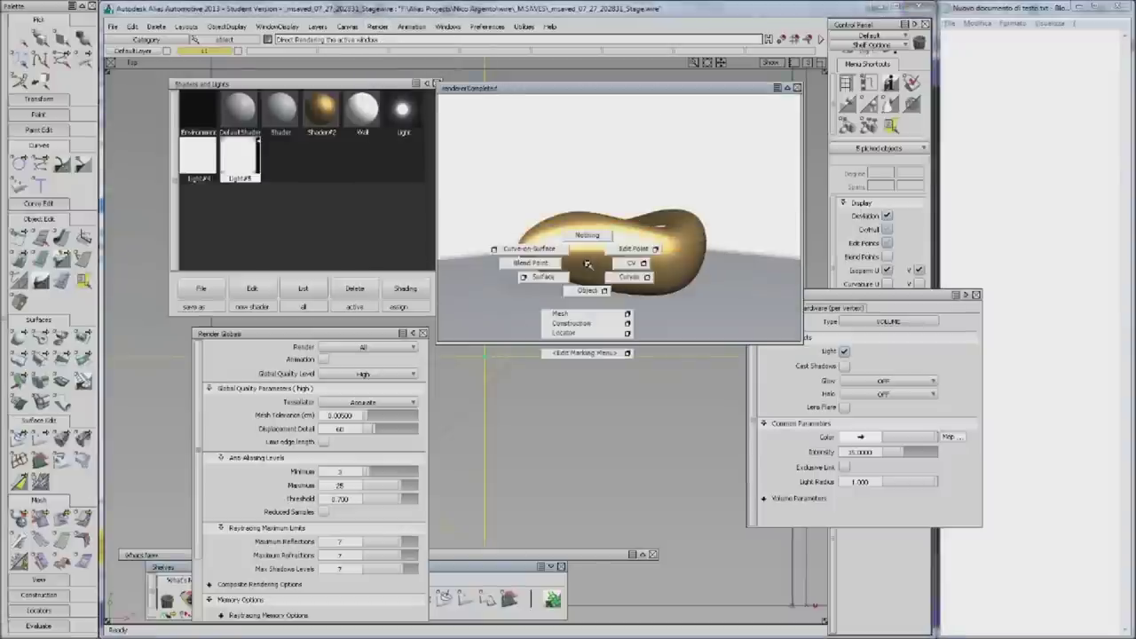
{"action": "left_click", "coordinate": [563, 170]}
{"action": "left_click_drag", "start_coordinate": [524, 183], "coordinate": [715, 306]}
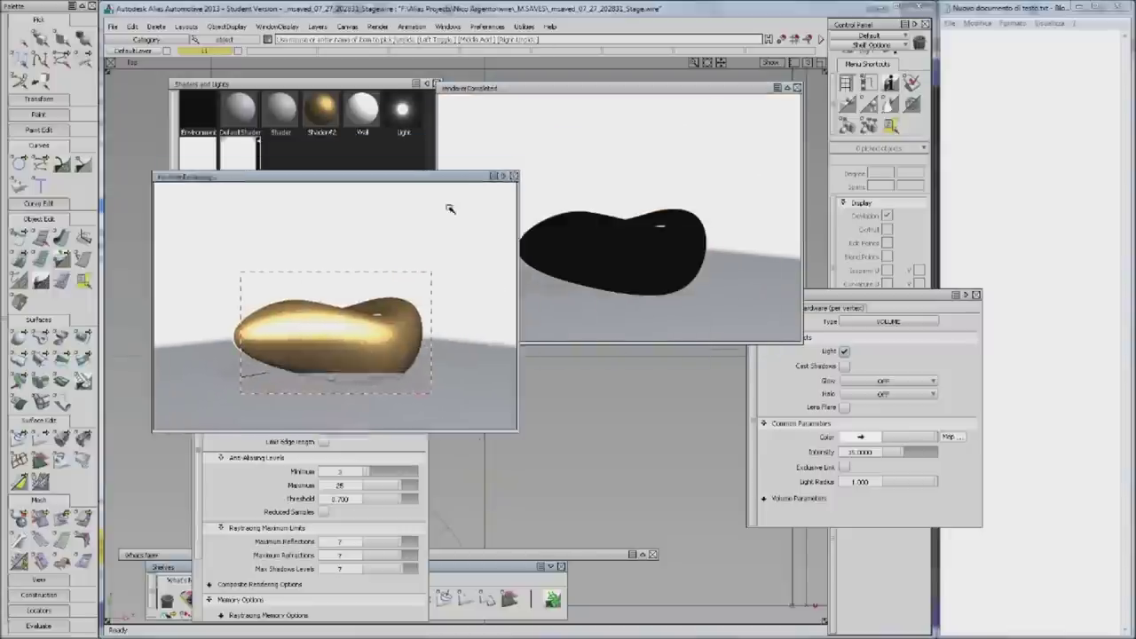
{"action": "left_click", "coordinate": [797, 87]}
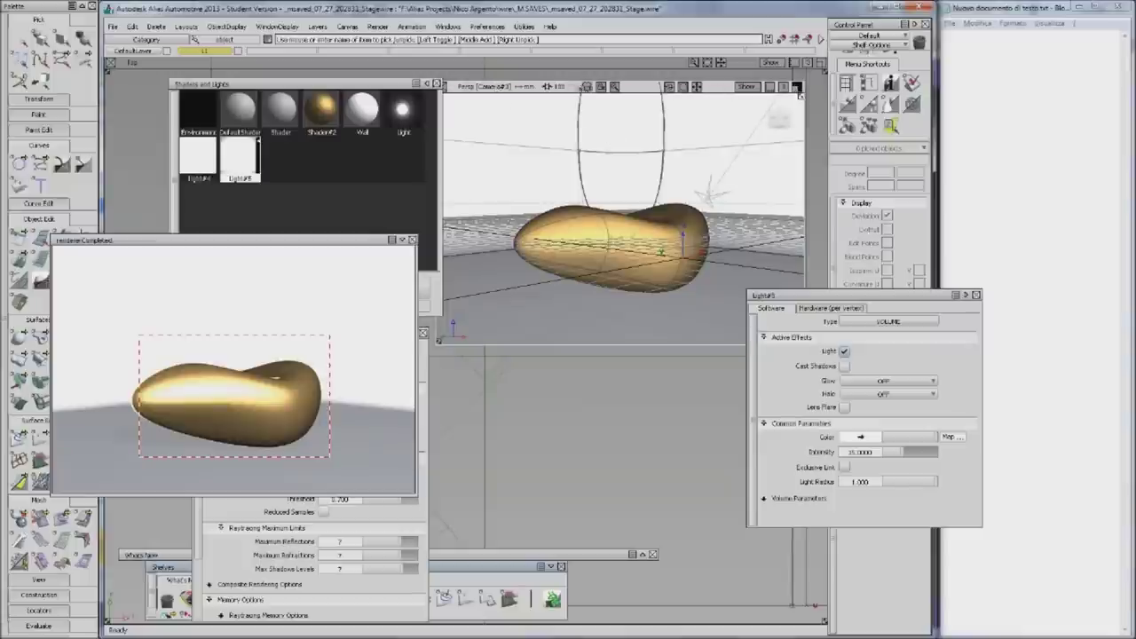
Uncheck the directional Light's illumination, then add a new point light, Light#6
{"action": "left_click_drag", "start_coordinate": [662, 198], "coordinate": [662, 241], "text": "alt+shift"}
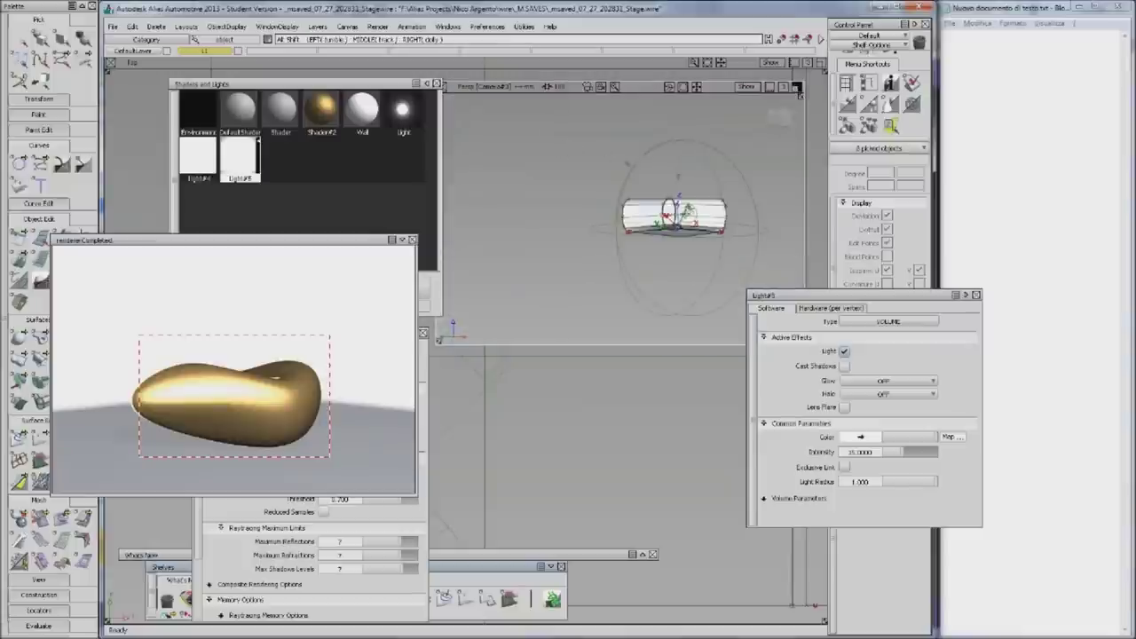
{"action": "right_click_drag", "start_coordinate": [661, 240], "coordinate": [621, 257], "text": "alt+shift"}
{"action": "left_click_drag", "start_coordinate": [621, 258], "coordinate": [637, 252], "text": "alt+shift"}
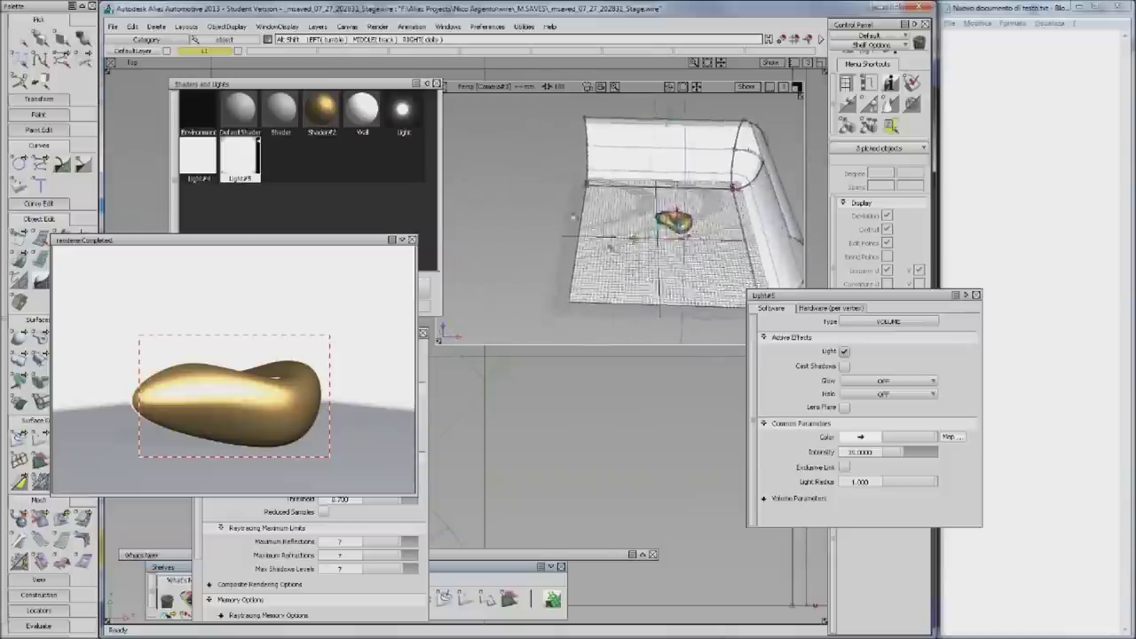
{"action": "left_click", "coordinate": [637, 251]}
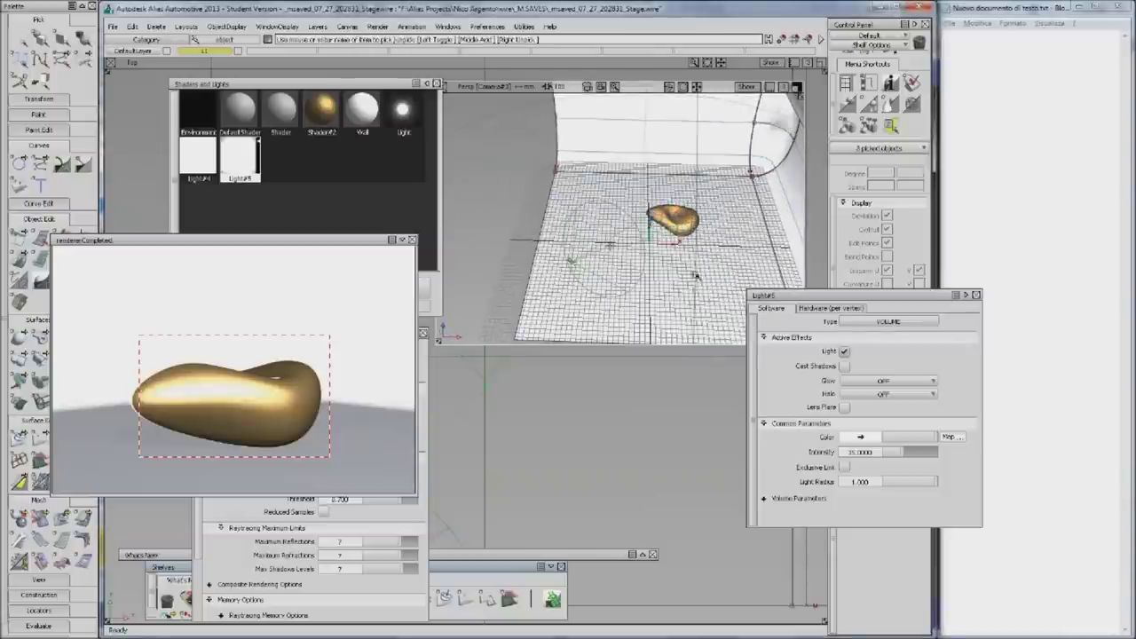
{"action": "left_click", "coordinate": [394, 118]}
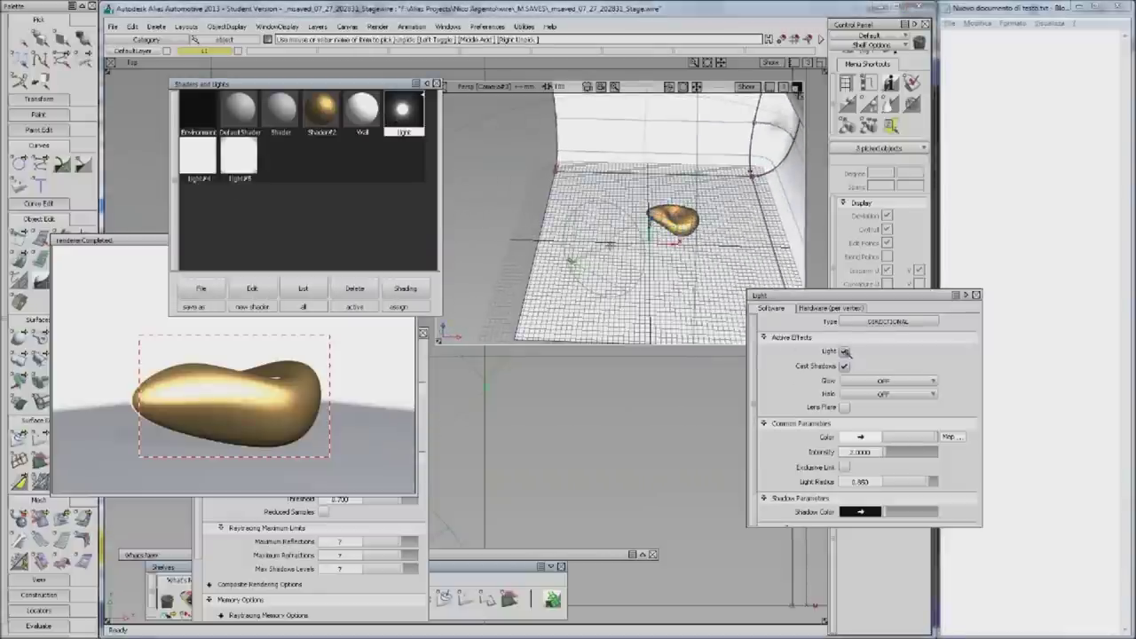
{"action": "left_click", "coordinate": [845, 352]}
{"action": "left_click_drag", "start_coordinate": [543, 236], "coordinate": [612, 133], "text": "alt+shift"}
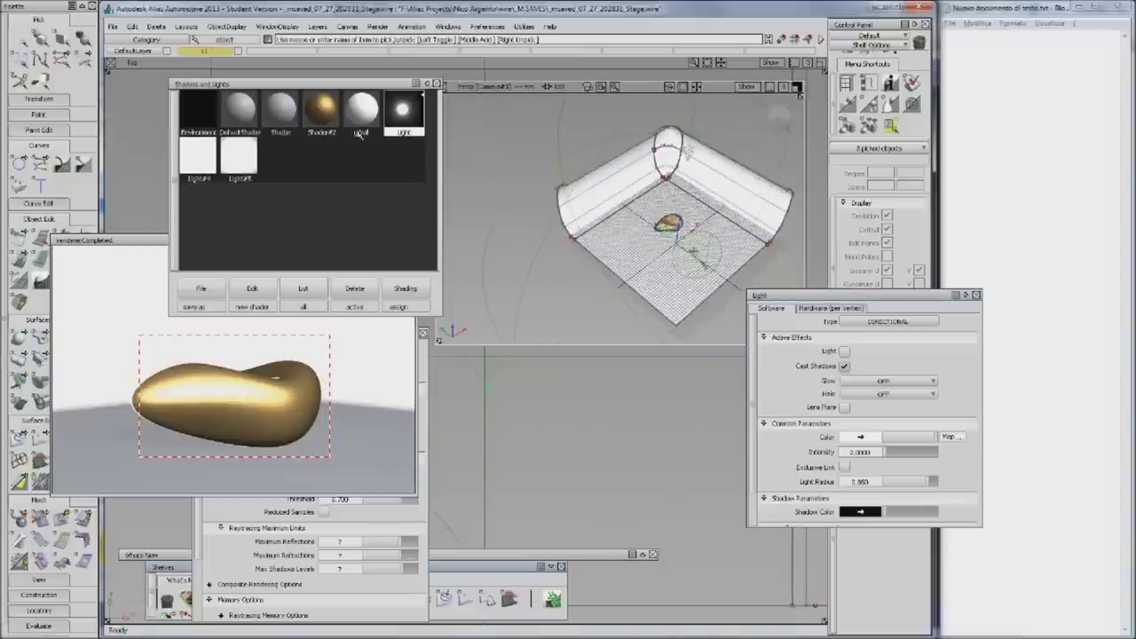
{"action": "left_click_drag", "start_coordinate": [255, 289], "coordinate": [260, 267]}
Change Light#6 to a spot light and aim it at the blob in Top view
{"action": "left_click_drag", "start_coordinate": [713, 280], "coordinate": [728, 304], "text": "alt+shift"}
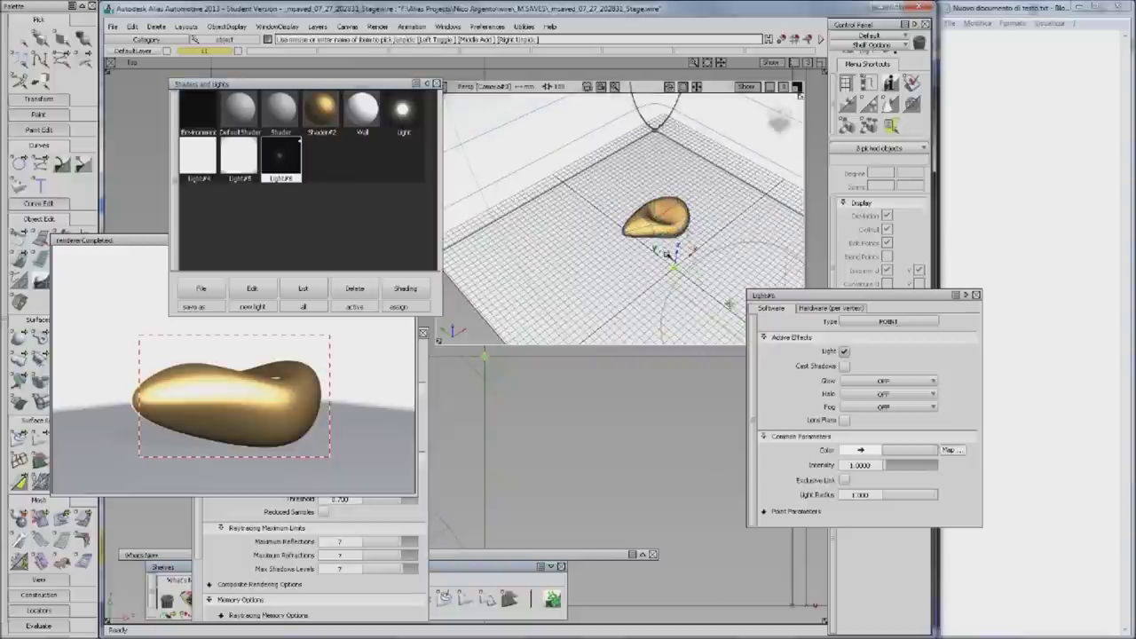
{"action": "left_click", "coordinate": [887, 321]}
{"action": "left_click", "coordinate": [879, 375]}
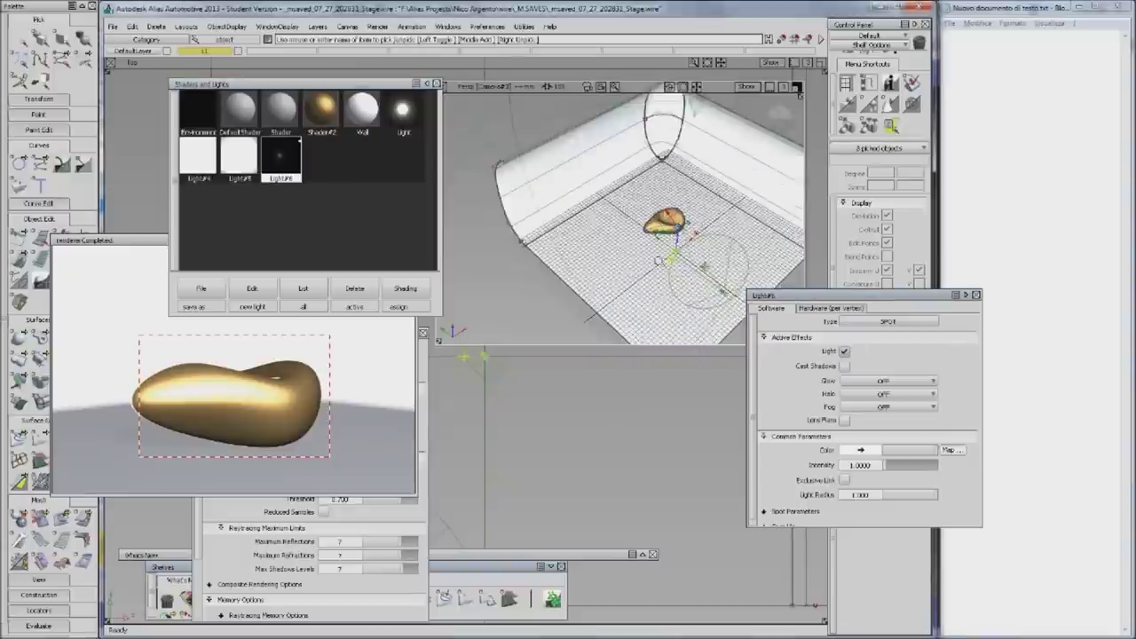
{"action": "mouse_move", "coordinate": [681, 204]}
{"action": "left_mouse_down", "text": "ctrl+shift"}
{"action": "mouse_move", "coordinate": [689, 286]}
{"action": "mouse_move", "coordinate": [763, 288]}
{"action": "left_mouse_up", "text": "ctrl+shift"}
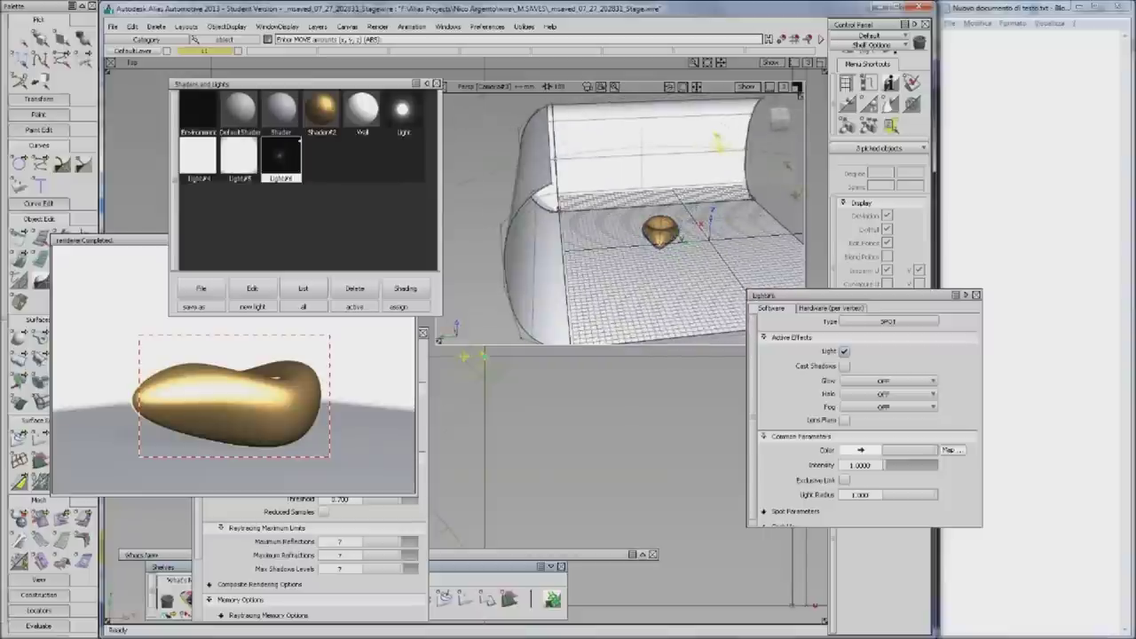
{"action": "left_click", "coordinate": [753, 269]}
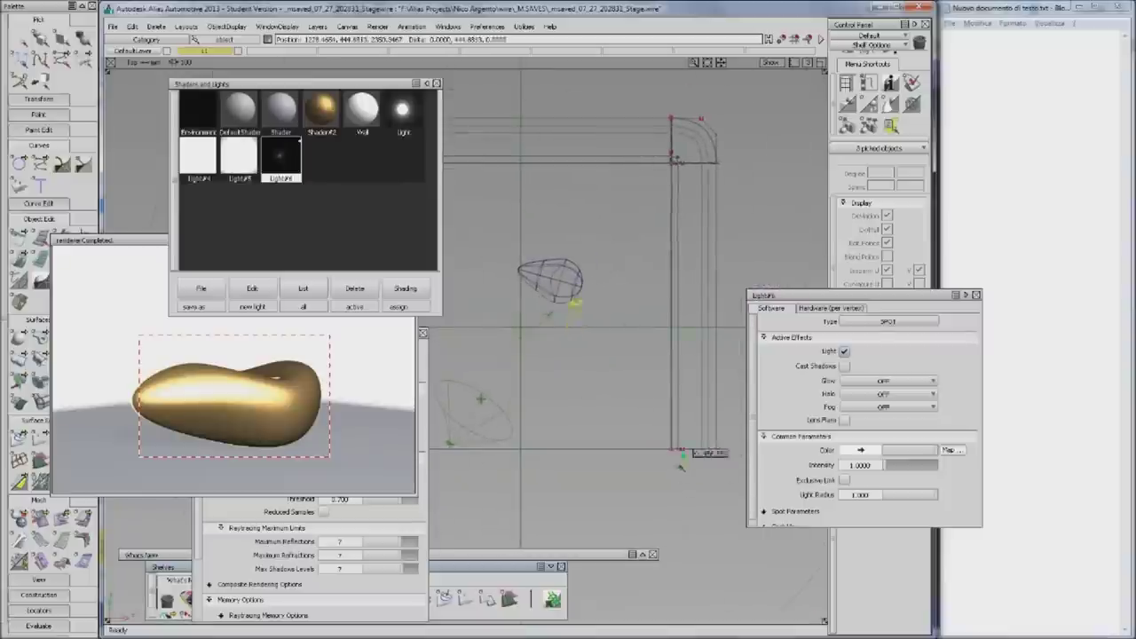
{"action": "mouse_move", "coordinate": [753, 269]}
{"action": "left_mouse_down", "text": "ctrl+shift"}
{"action": "mouse_move", "coordinate": [736, 297]}
{"action": "mouse_move", "coordinate": [645, 271]}
{"action": "left_mouse_up", "text": "ctrl+shift"}
{"action": "left_click", "coordinate": [738, 254], "text": "ctrl+shift"}
{"action": "left_click_drag", "start_coordinate": [737, 254], "coordinate": [729, 245], "text": "ctrl+shift"}
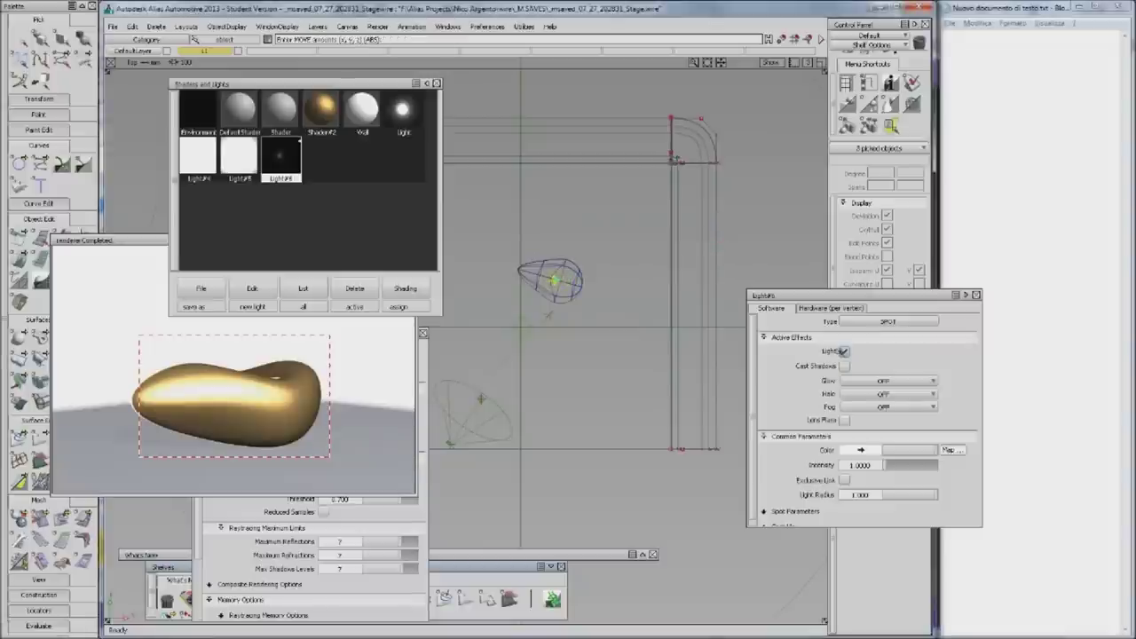
Make Light#6 cast shadows with intensity 10
{"action": "left_click", "coordinate": [847, 367]}
{"action": "left_click_drag", "start_coordinate": [886, 466], "coordinate": [901, 468]}
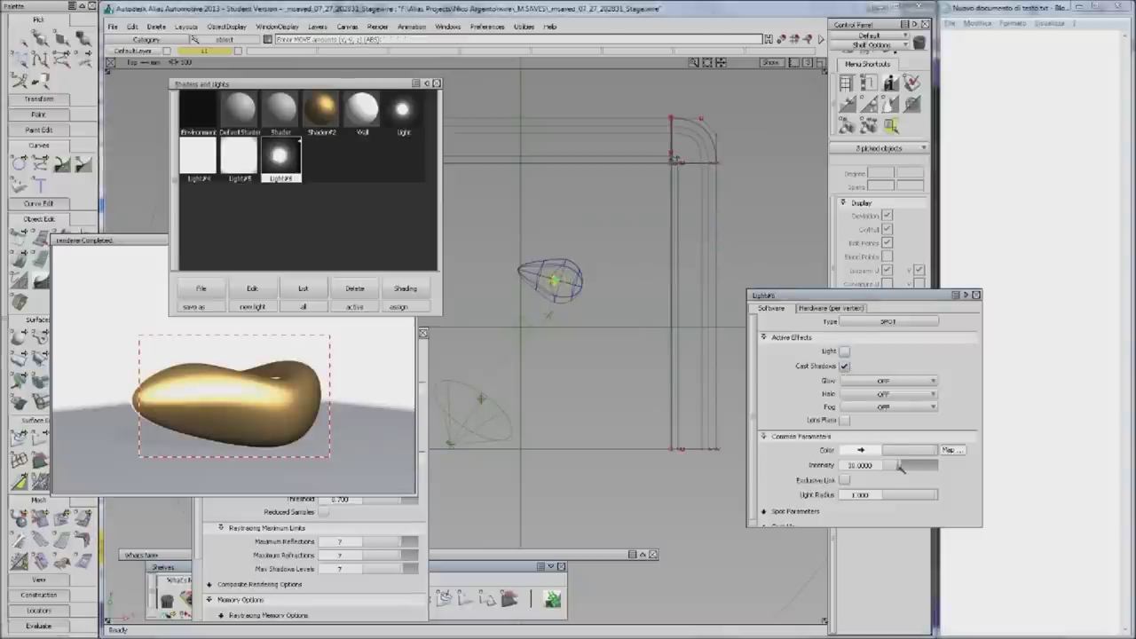
{"action": "scroll", "coordinate": [681, 357], "scroll_direction": "up", "scroll_amount": 3}
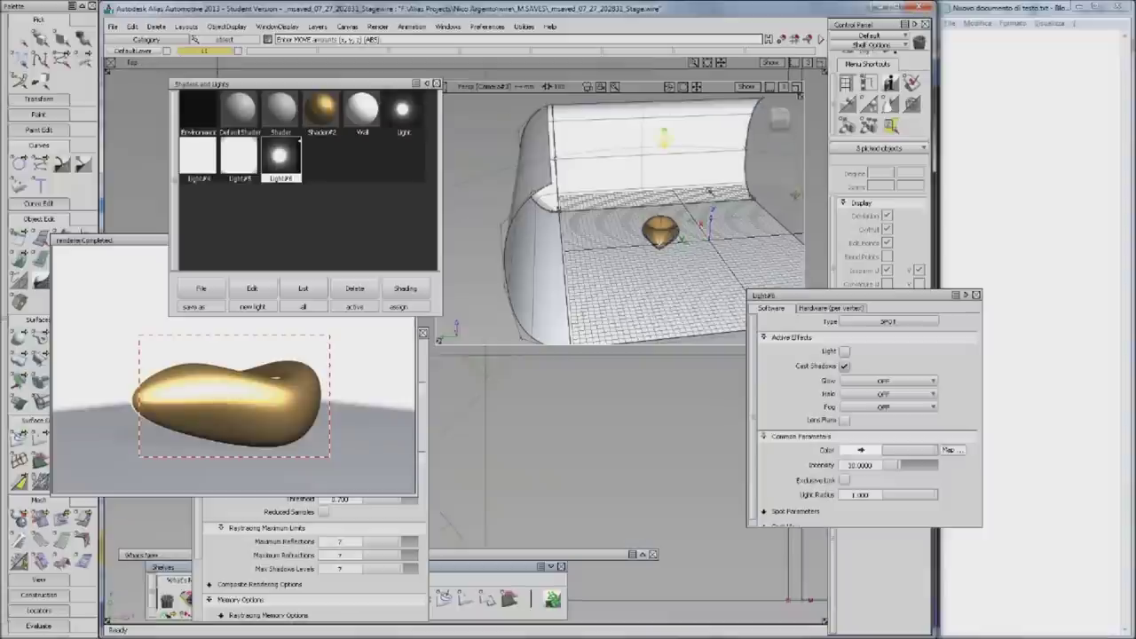
{"action": "left_click_drag", "start_coordinate": [621, 230], "coordinate": [648, 241], "text": "alt+shift"}
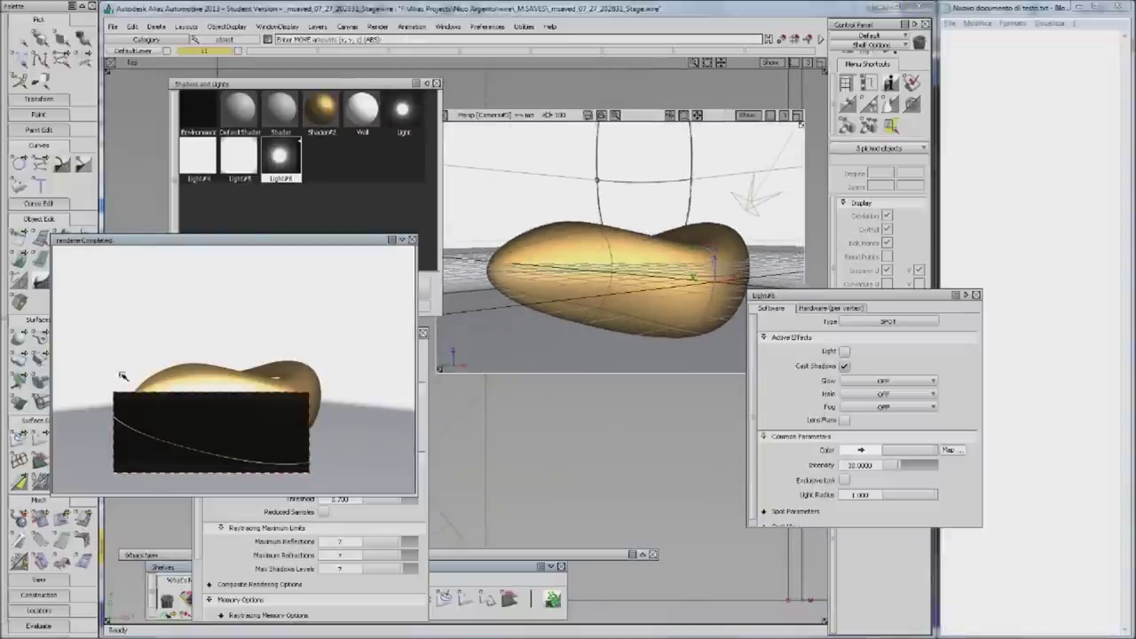
Re-enable the directional light's illumination and re-render the blob region to see the brighter gold
{"action": "left_click", "coordinate": [240, 151]}
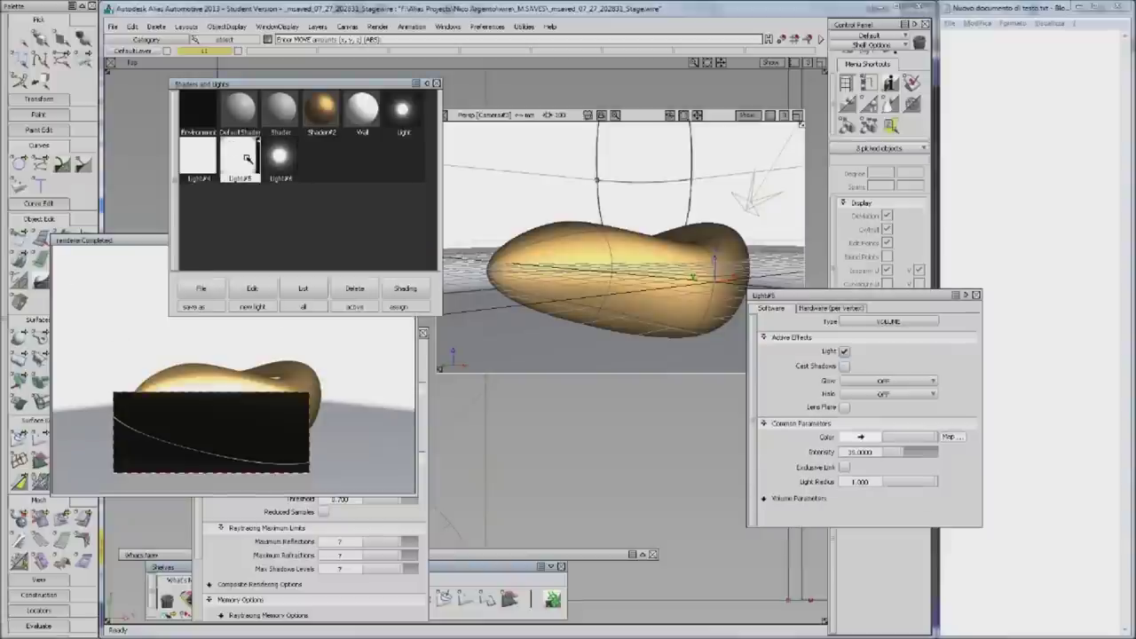
{"action": "left_click", "coordinate": [193, 160]}
{"action": "left_click", "coordinate": [404, 110]}
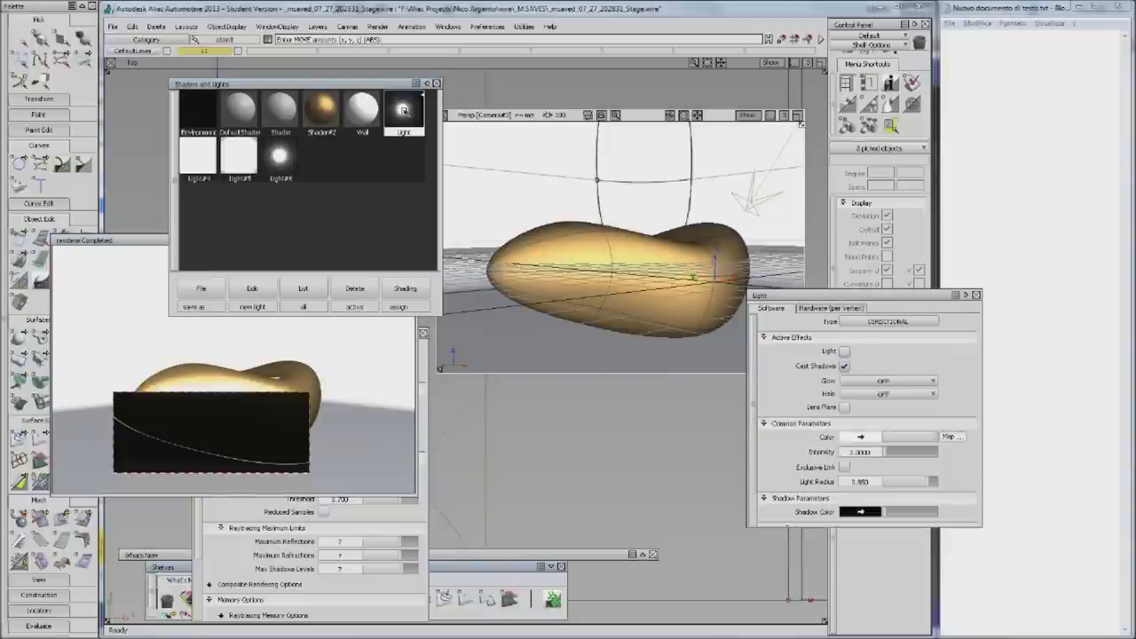
{"action": "left_click", "coordinate": [279, 157]}
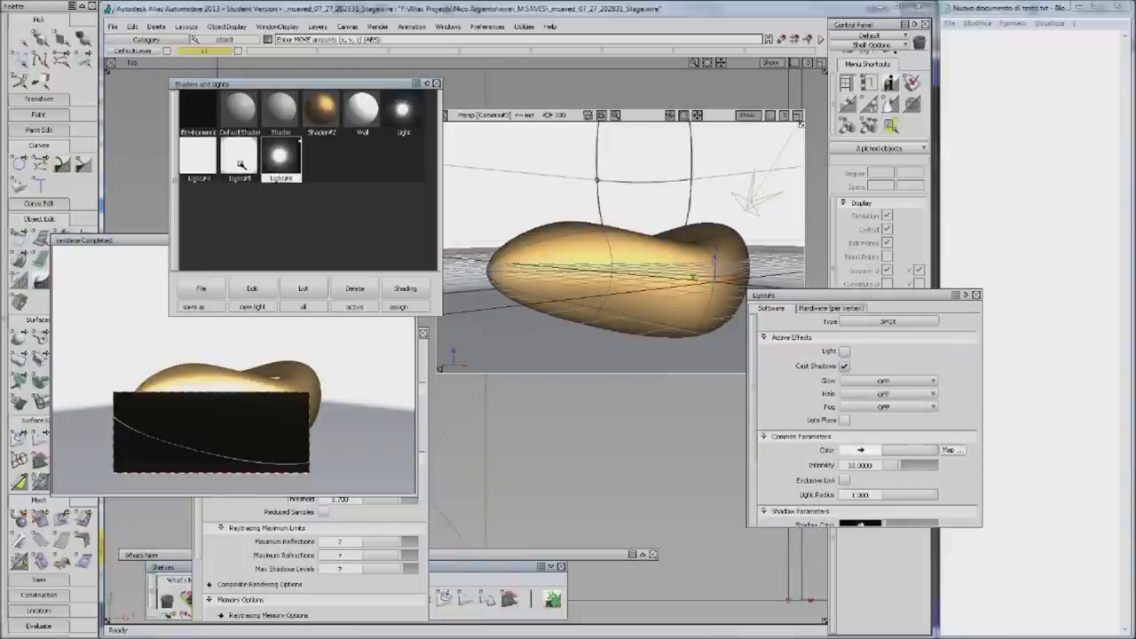
{"action": "left_click", "coordinate": [404, 113]}
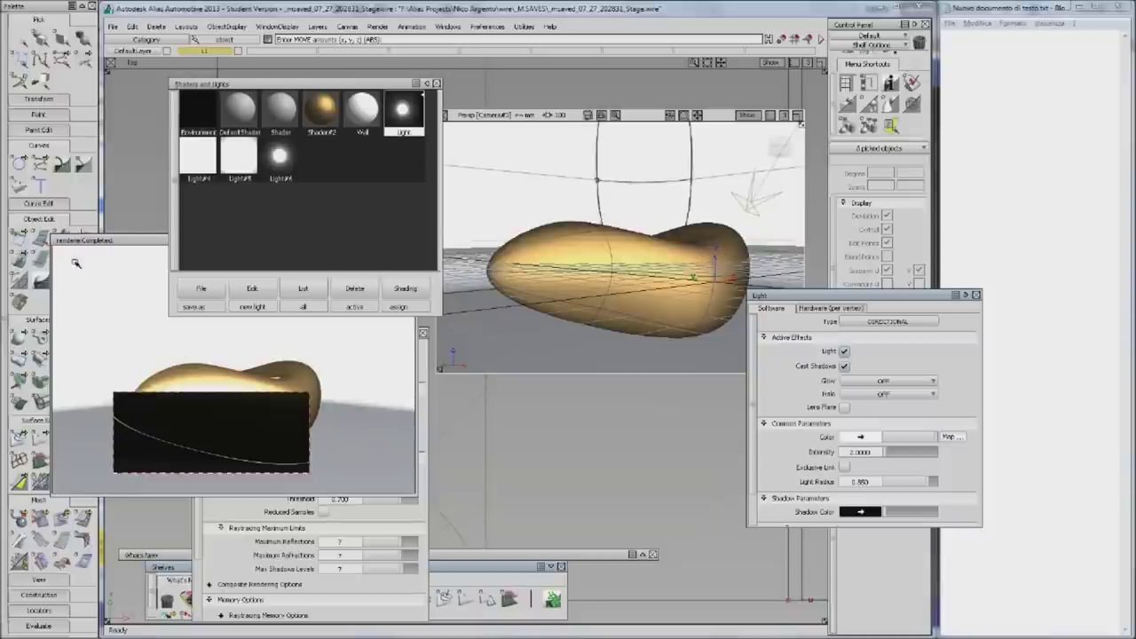
{"action": "left_click_drag", "start_coordinate": [87, 377], "coordinate": [341, 478]}
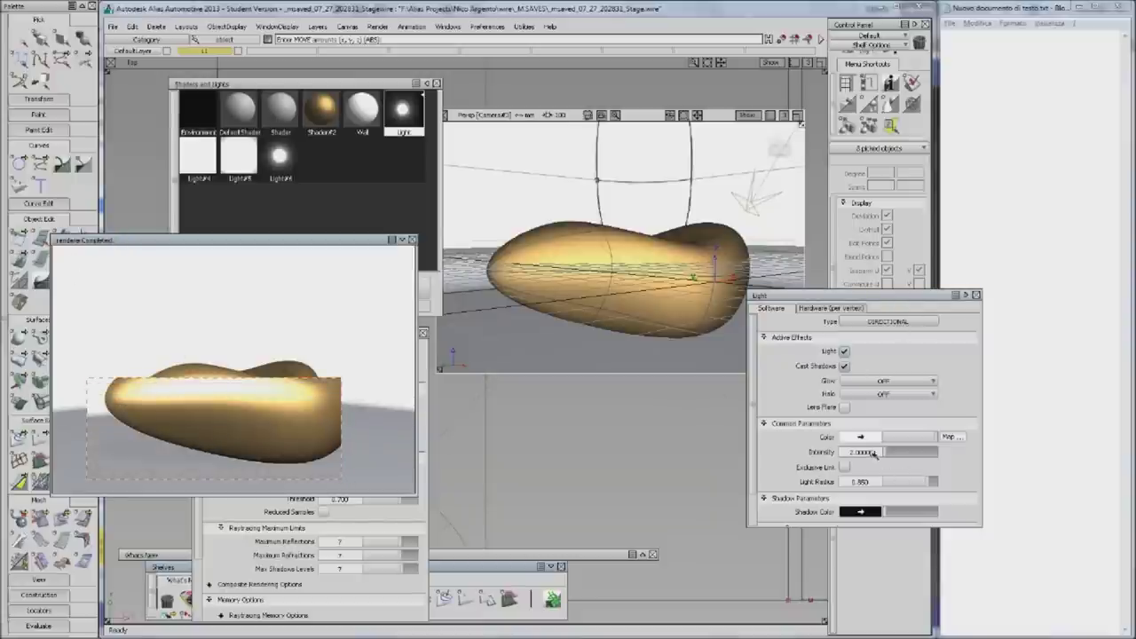
{"action": "left_click", "coordinate": [237, 155]}
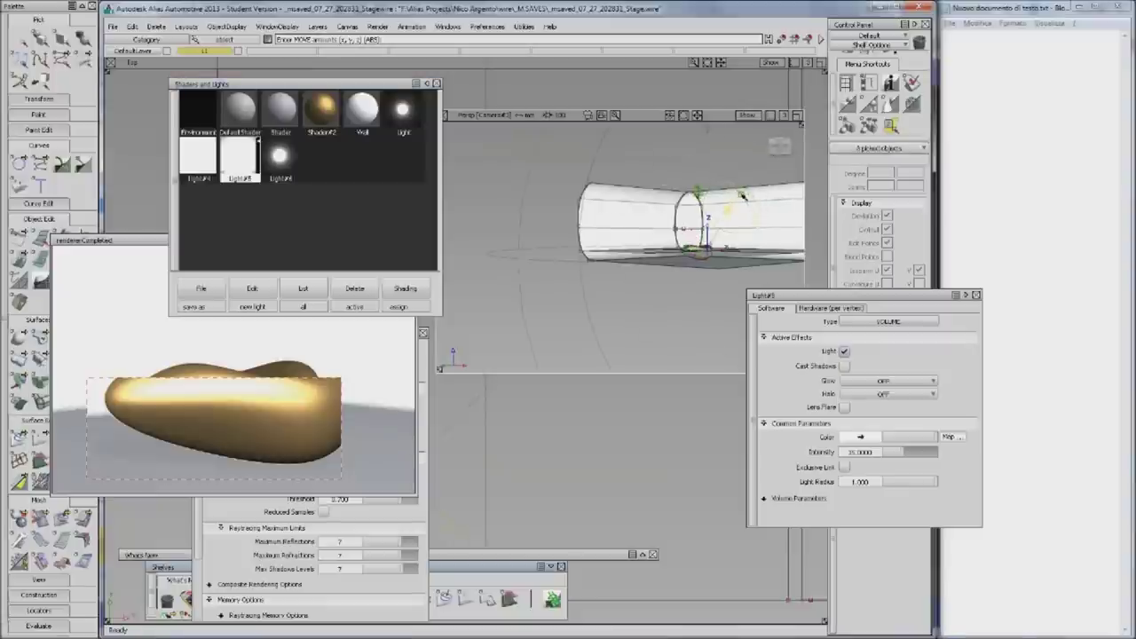
Delete the spot light Light#4, confirming the deletion
{"action": "left_click", "coordinate": [195, 157]}
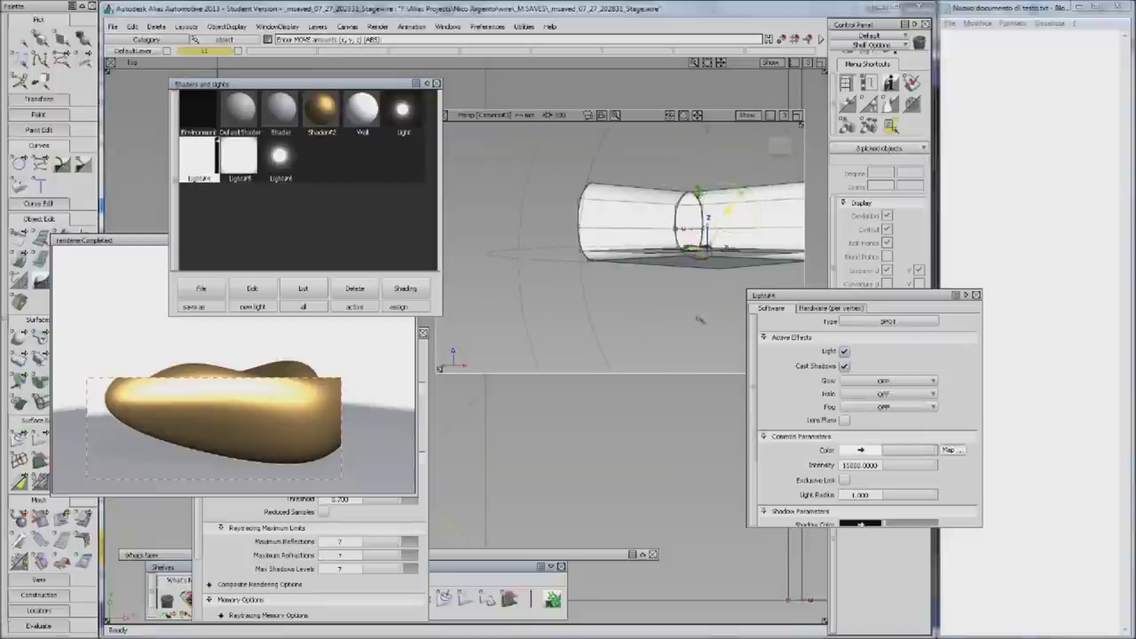
{"action": "left_click", "coordinate": [355, 289]}
{"action": "left_click", "coordinate": [626, 352]}
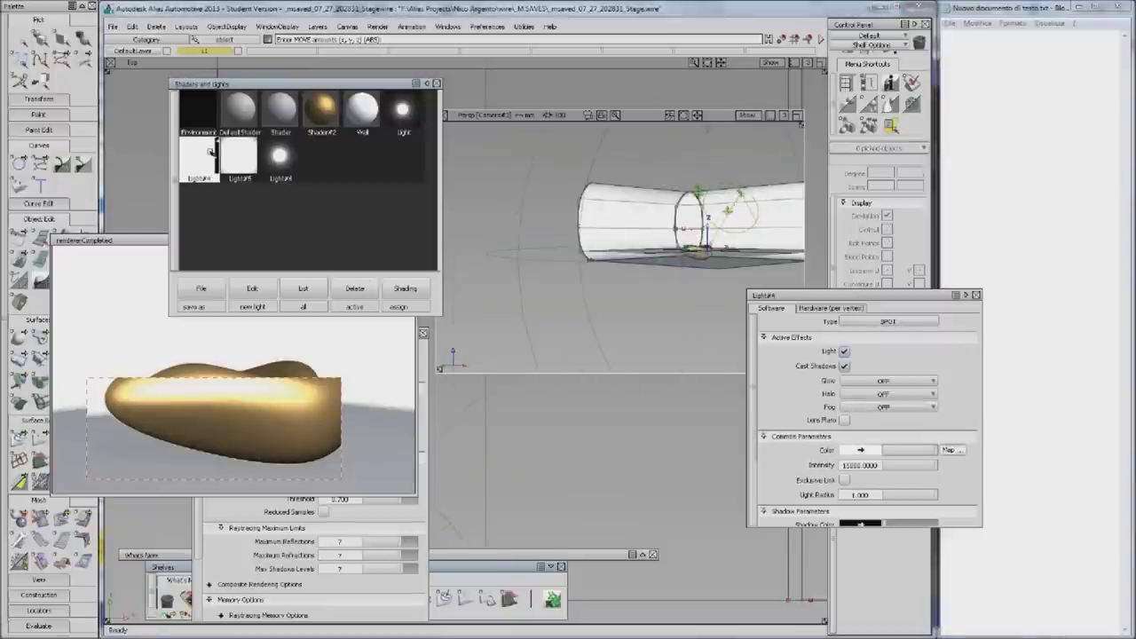
{"action": "left_click", "coordinate": [355, 288]}
{"action": "left_click", "coordinate": [509, 353]}
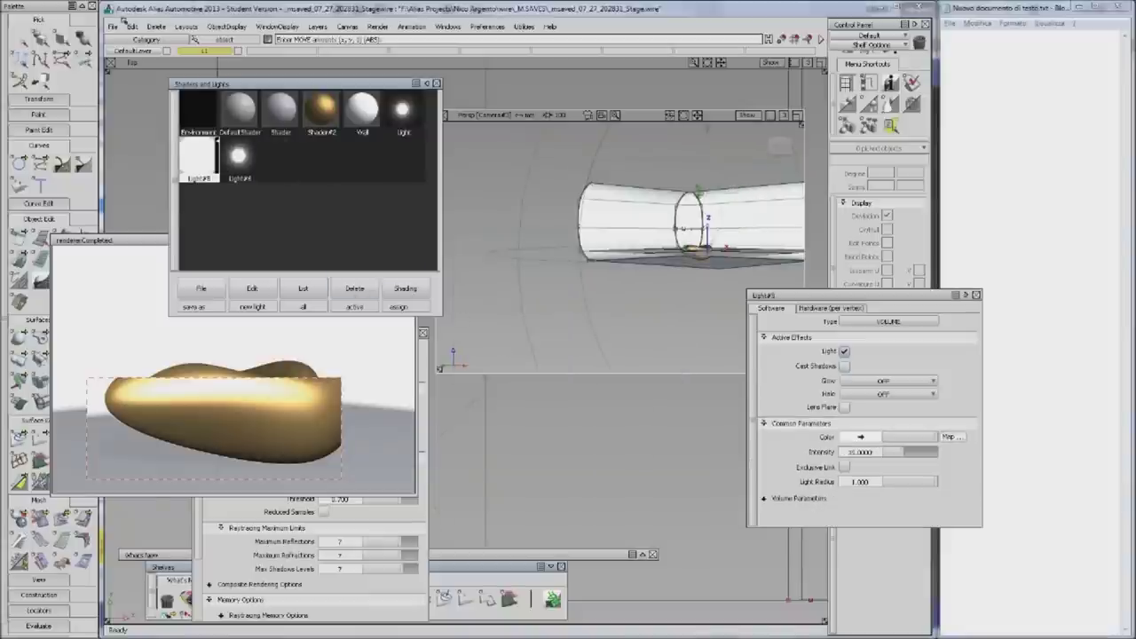
Create a new light, Light#7, with Edit > New Light
{"action": "left_click", "coordinate": [131, 26]}
{"action": "left_click", "coordinate": [147, 43]}
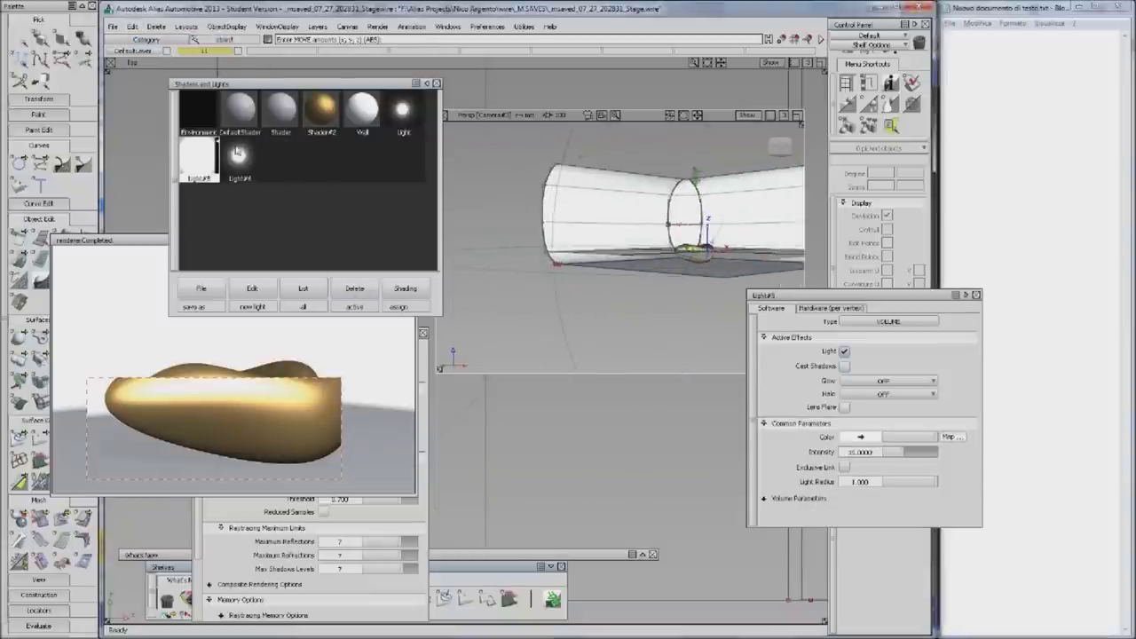
{"action": "left_click", "coordinate": [253, 291]}
{"action": "left_click", "coordinate": [257, 249]}
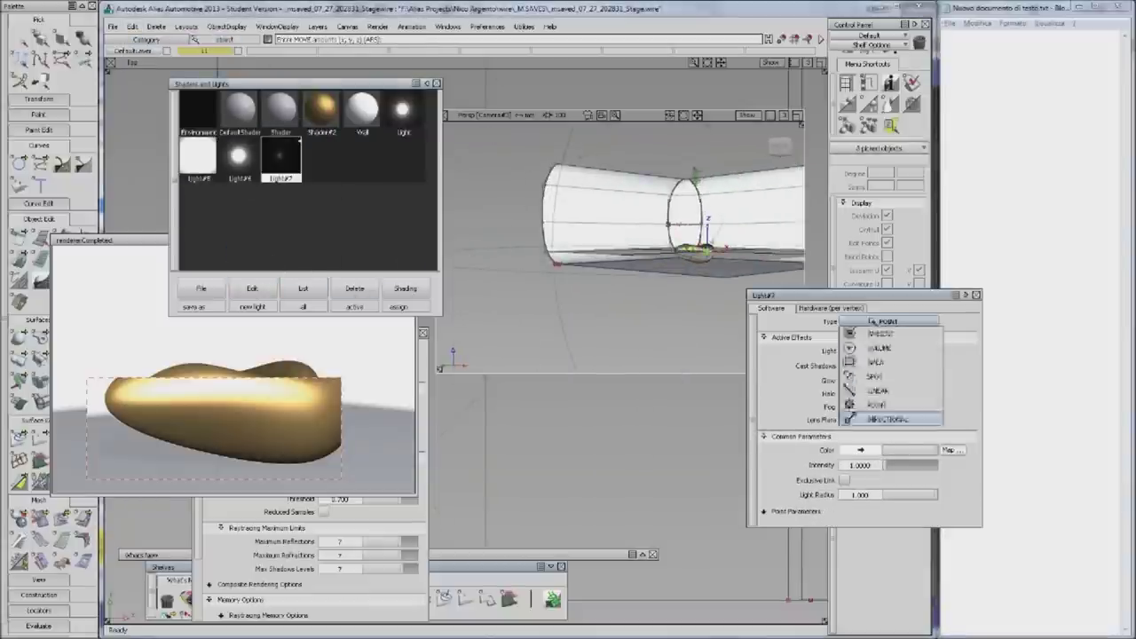
Make Light#7 an area light, scale it into a large panel and rotate it toward the blob
{"action": "left_click", "coordinate": [873, 321]}
{"action": "left_click", "coordinate": [882, 363]}
{"action": "mouse_move", "coordinate": [675, 267]}
{"action": "left_mouse_down", "text": "alt+shift"}
{"action": "mouse_move", "coordinate": [590, 234]}
{"action": "mouse_move", "coordinate": [557, 151]}
{"action": "left_mouse_up", "text": "alt+shift"}
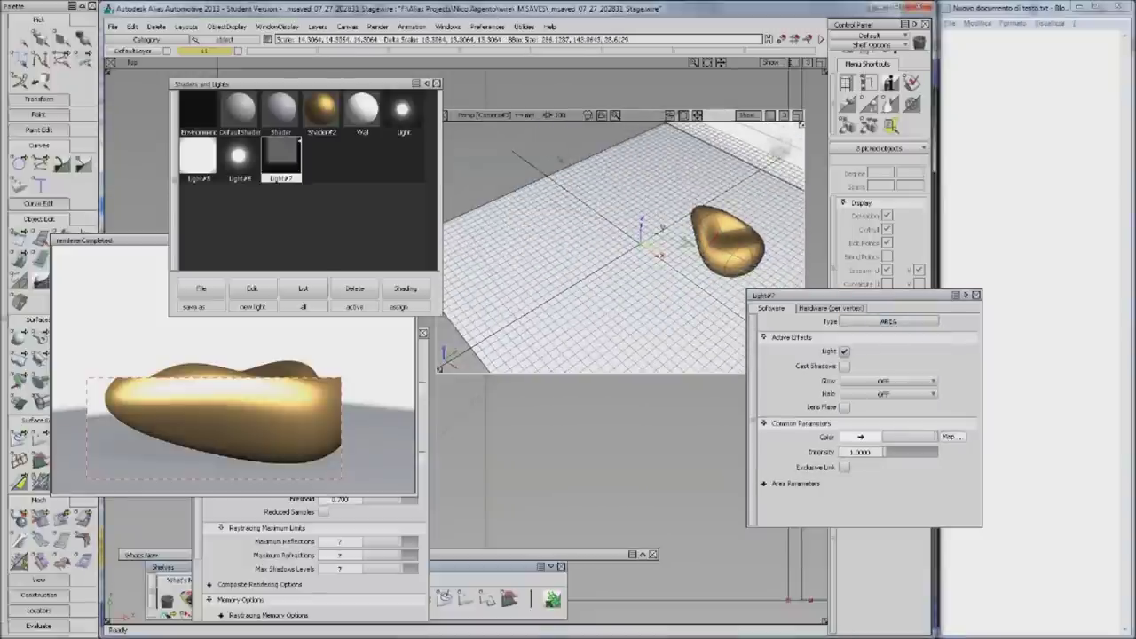
{"action": "left_click_drag", "start_coordinate": [560, 159], "coordinate": [594, 227]}
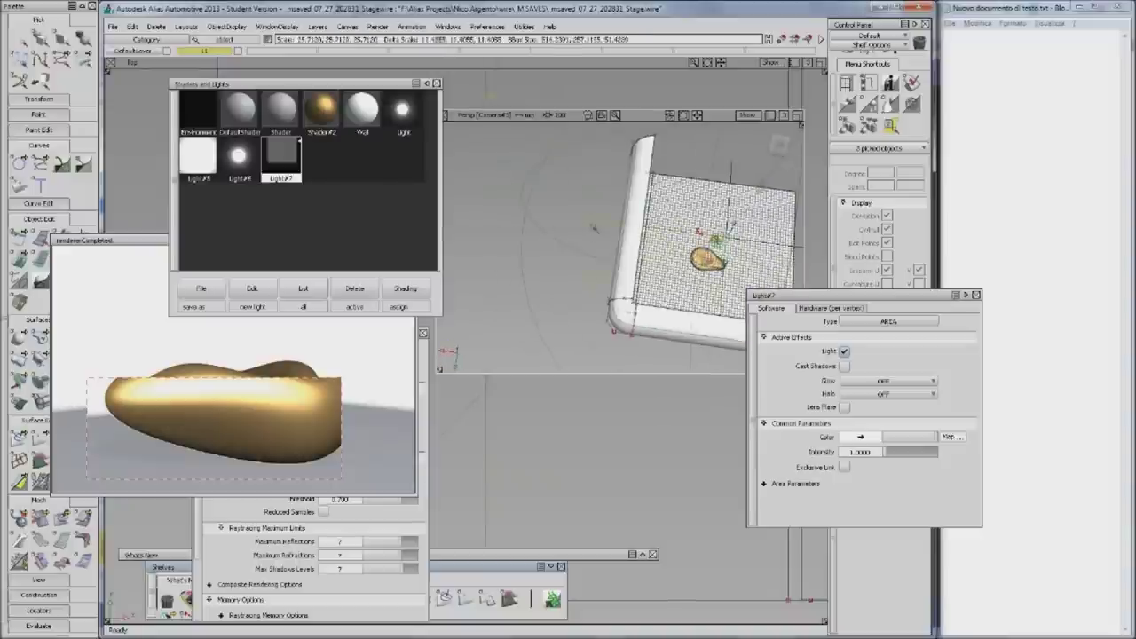
{"action": "mouse_move", "coordinate": [594, 227]}
{"action": "left_mouse_down", "text": "ctrl+shift"}
{"action": "mouse_move", "coordinate": [597, 197]}
{"action": "mouse_move", "coordinate": [516, 237]}
{"action": "left_mouse_up", "text": "ctrl+shift"}
{"action": "left_click", "coordinate": [516, 236], "text": "ctrl+shift"}
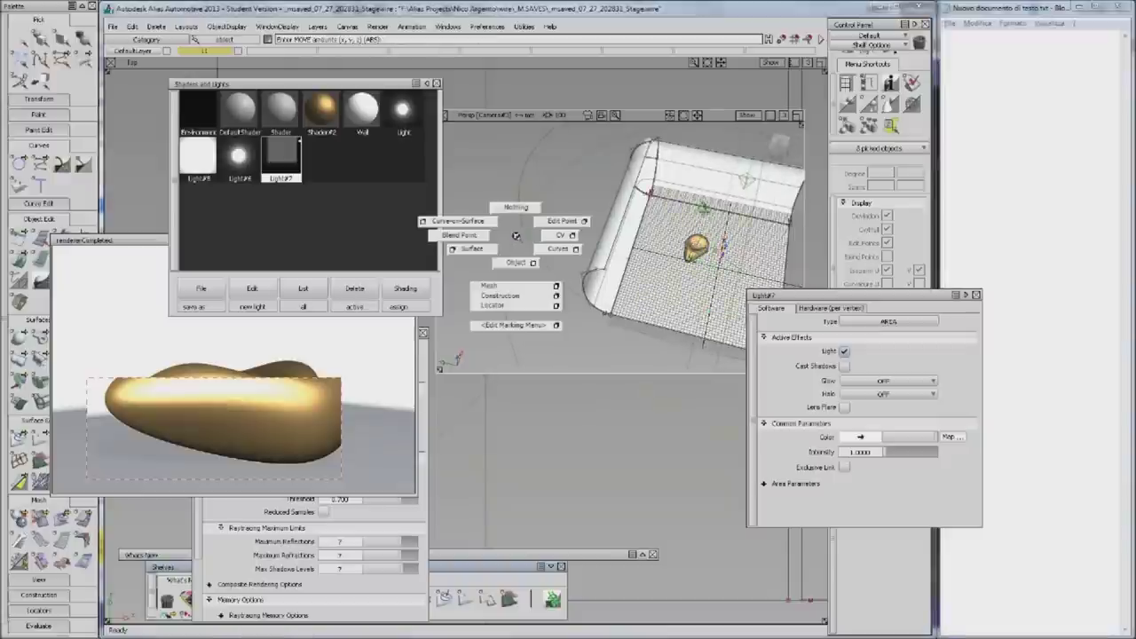
{"action": "left_click", "coordinate": [520, 241], "text": "ctrl+shift"}
{"action": "mouse_move", "coordinate": [520, 241]}
{"action": "left_mouse_down"}
{"action": "mouse_move", "coordinate": [499, 249]}
{"action": "mouse_move", "coordinate": [577, 284]}
{"action": "mouse_move", "coordinate": [536, 334]}
{"action": "left_mouse_up"}
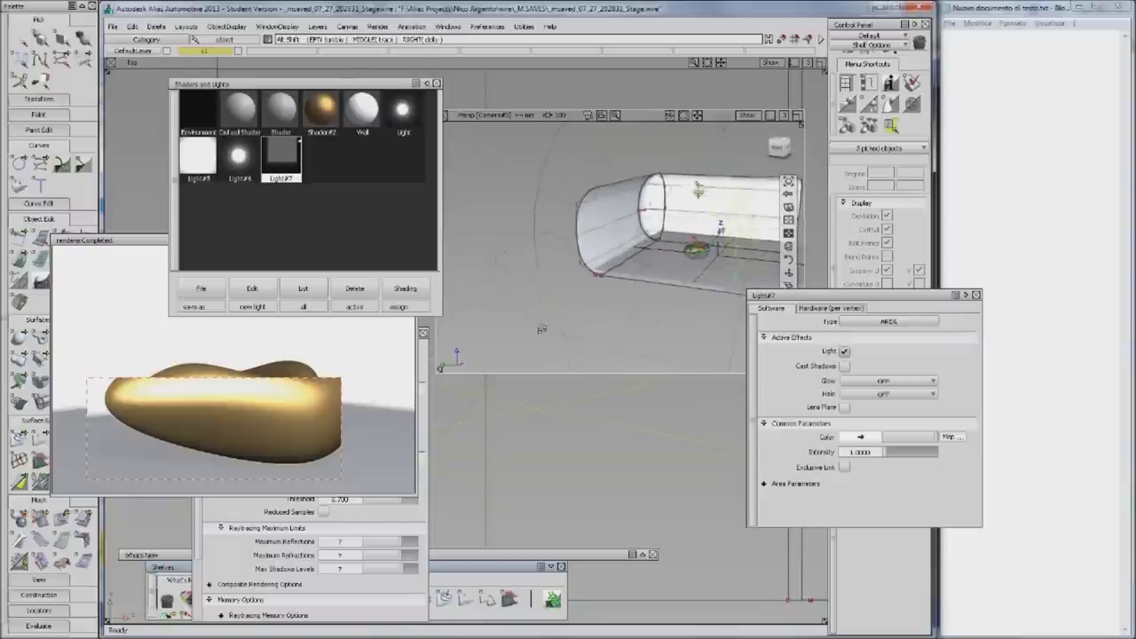
Give the area light decay 2 and intensity 12000, and make it cast shadows
{"action": "left_click", "coordinate": [883, 484]}
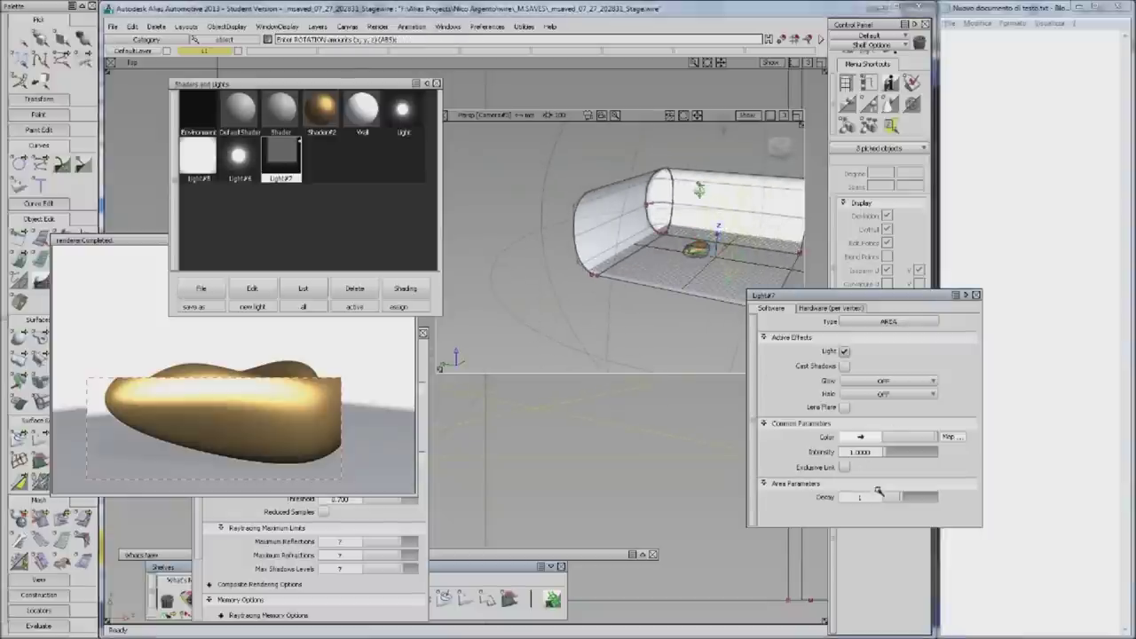
{"action": "left_click", "coordinate": [871, 452]}
{"action": "type", "text": "00"}
{"action": "key", "text": "Return"}
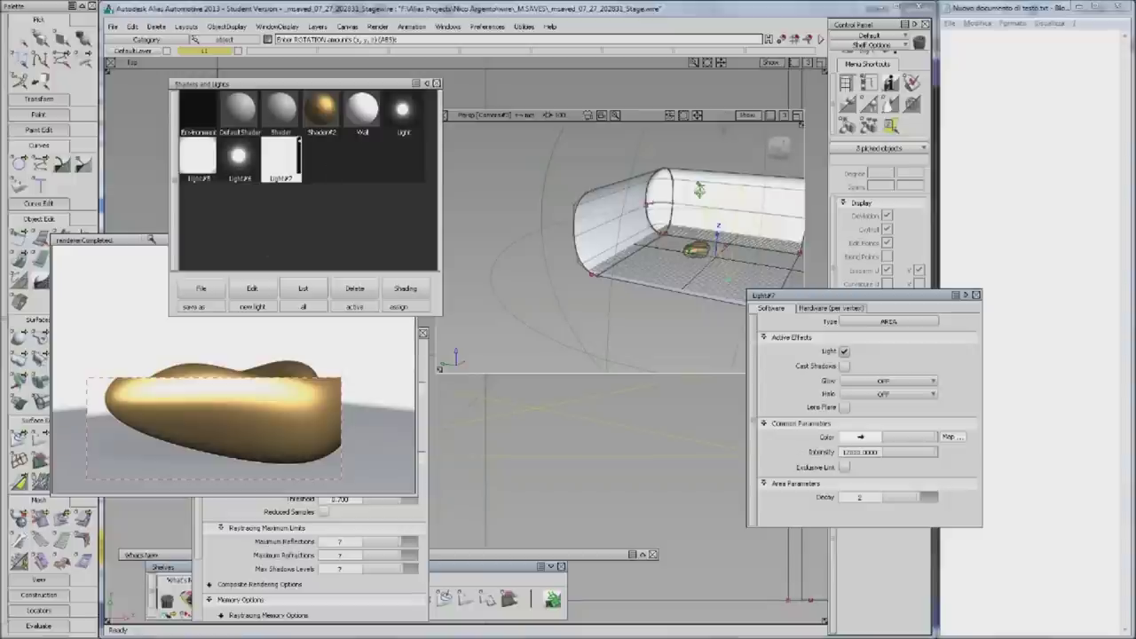
{"action": "left_click", "coordinate": [844, 366]}
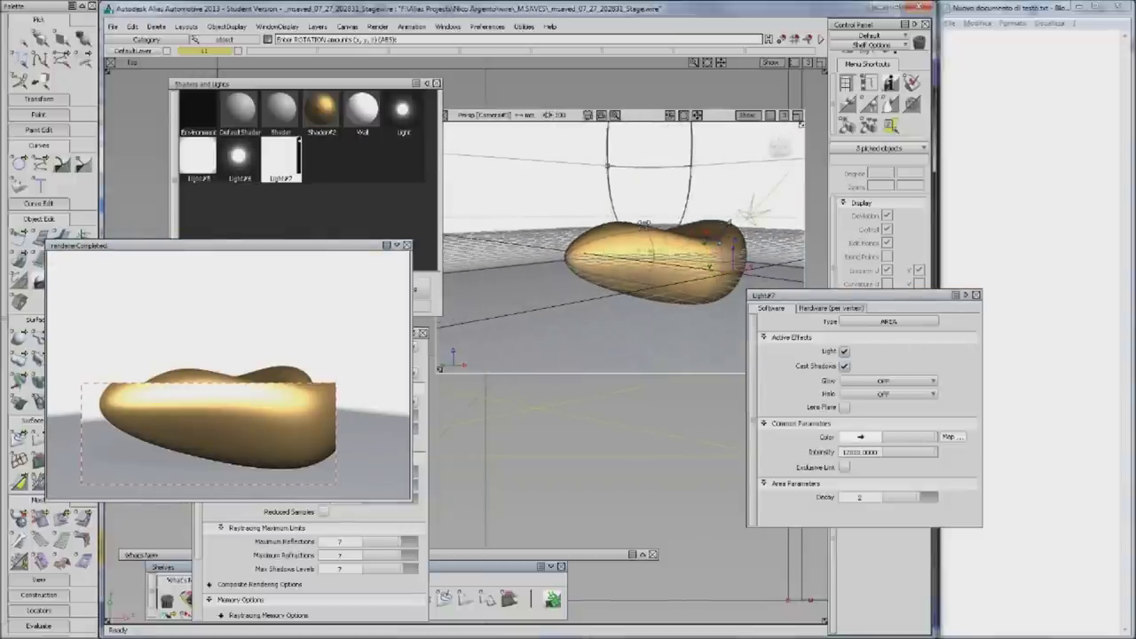
Re-render the blob region, raise Light#7's intensity to 25000, and render the region again
{"action": "left_click", "coordinate": [354, 371]}
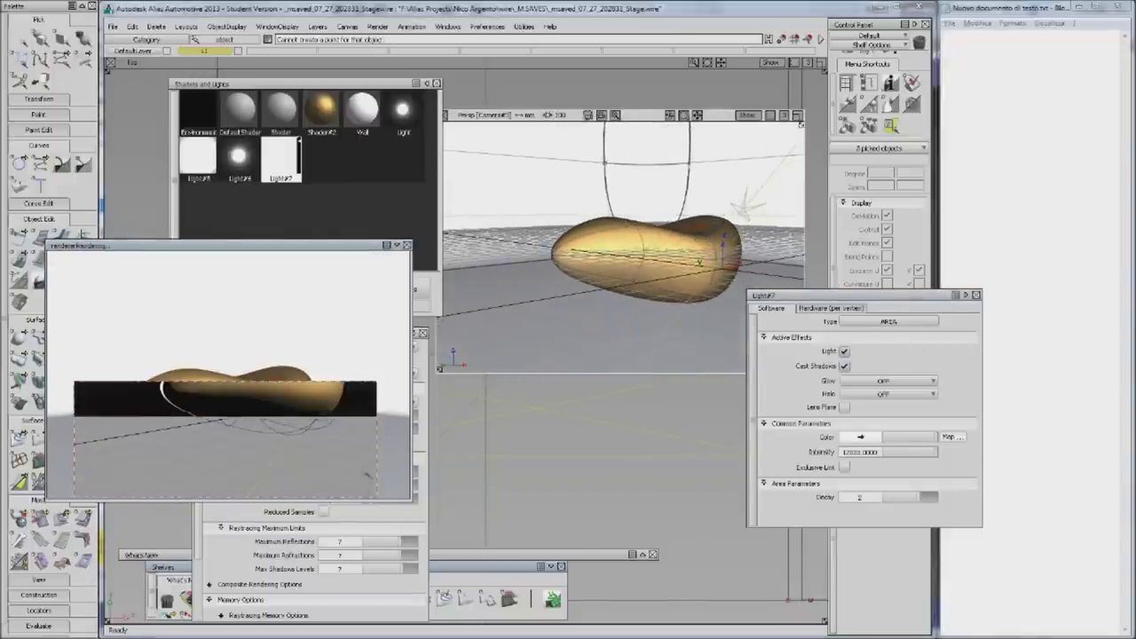
{"action": "left_click_drag", "start_coordinate": [93, 346], "coordinate": [382, 459]}
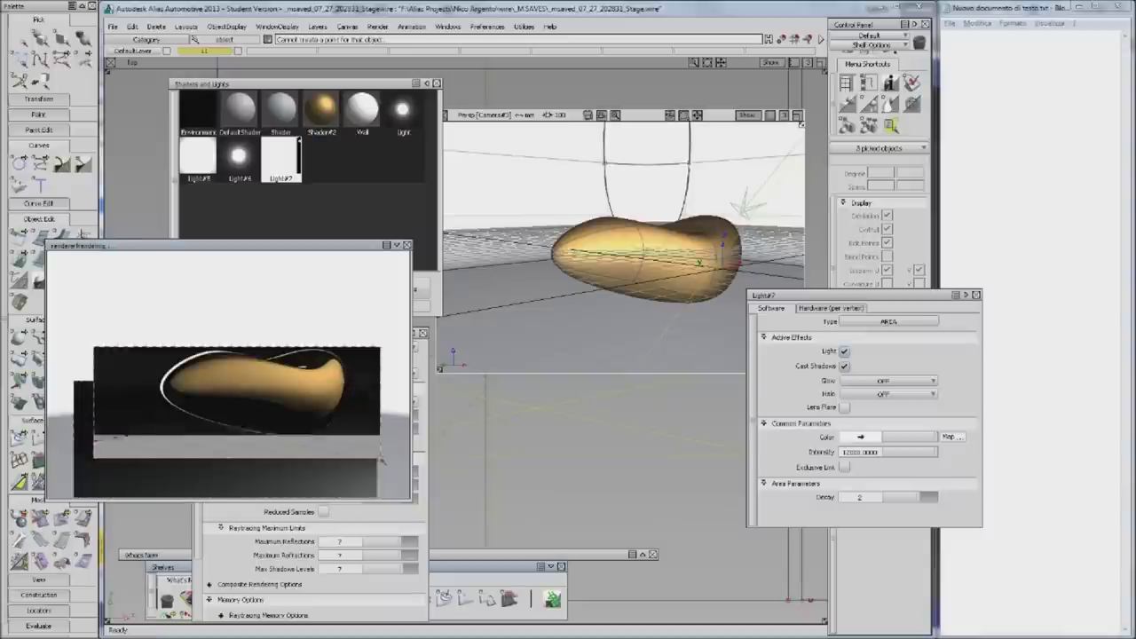
{"action": "left_click", "coordinate": [850, 453]}
{"action": "type", "text": "25000.0000"}
{"action": "left_click_drag", "start_coordinate": [102, 336], "coordinate": [388, 462]}
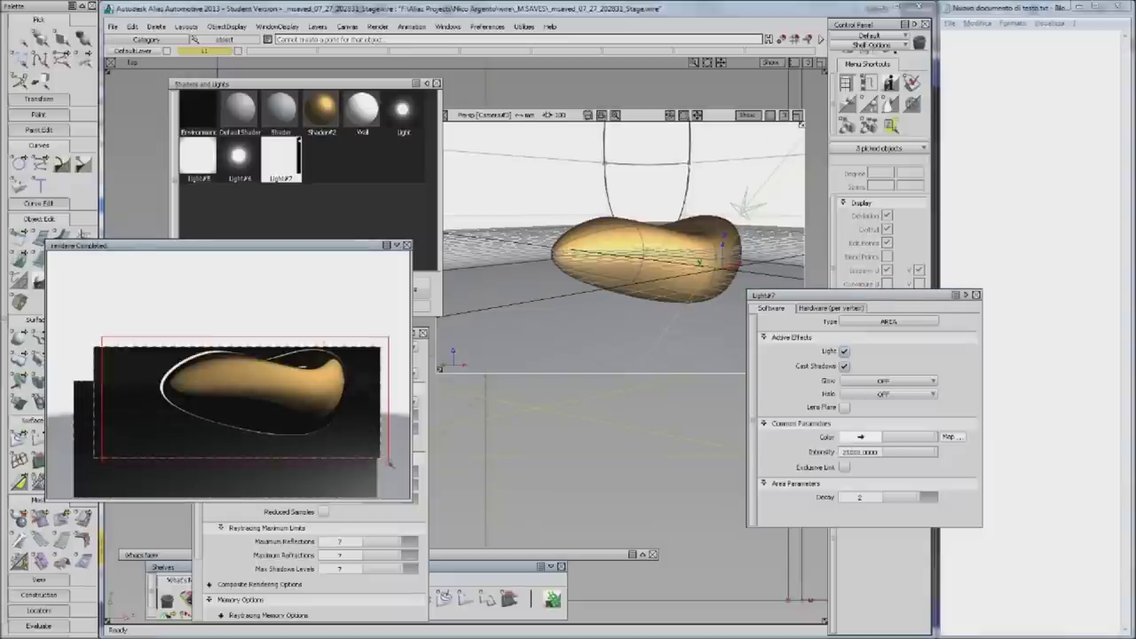
Review the Light#6, Light#5 and Light#7 settings, ending on the directional light
{"action": "left_click", "coordinate": [236, 157]}
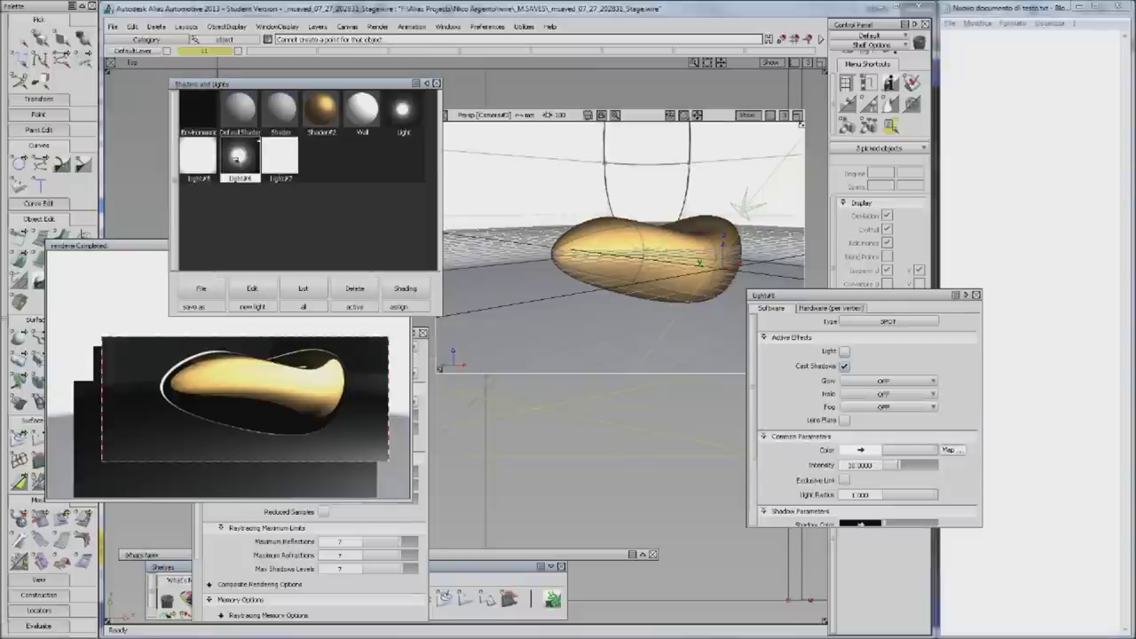
{"action": "left_click", "coordinate": [196, 156]}
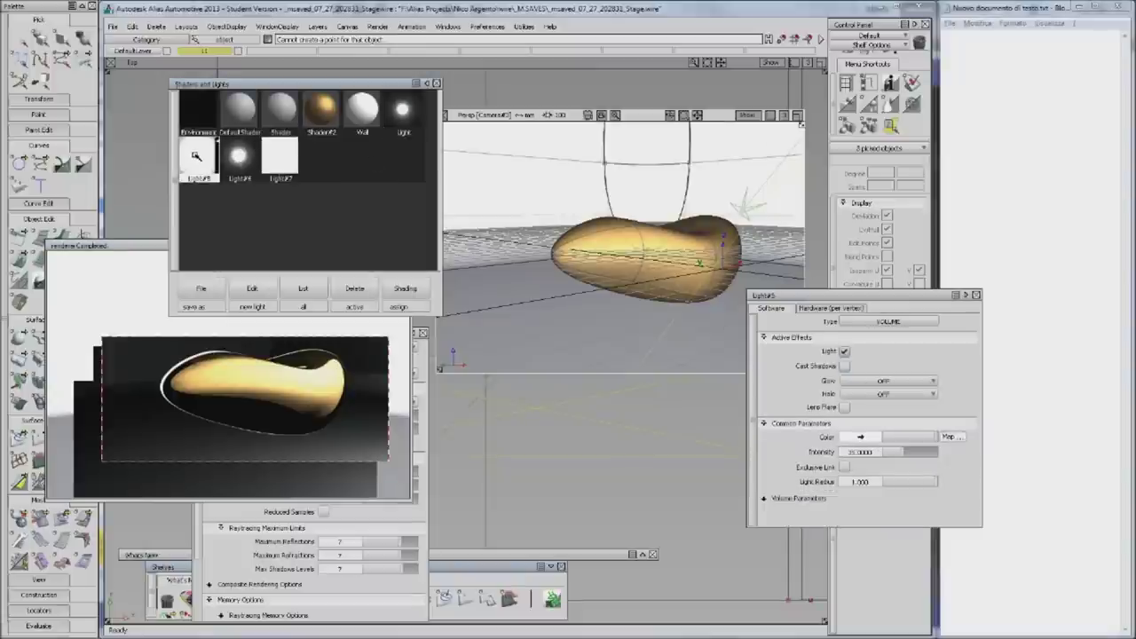
{"action": "left_click", "coordinate": [280, 162]}
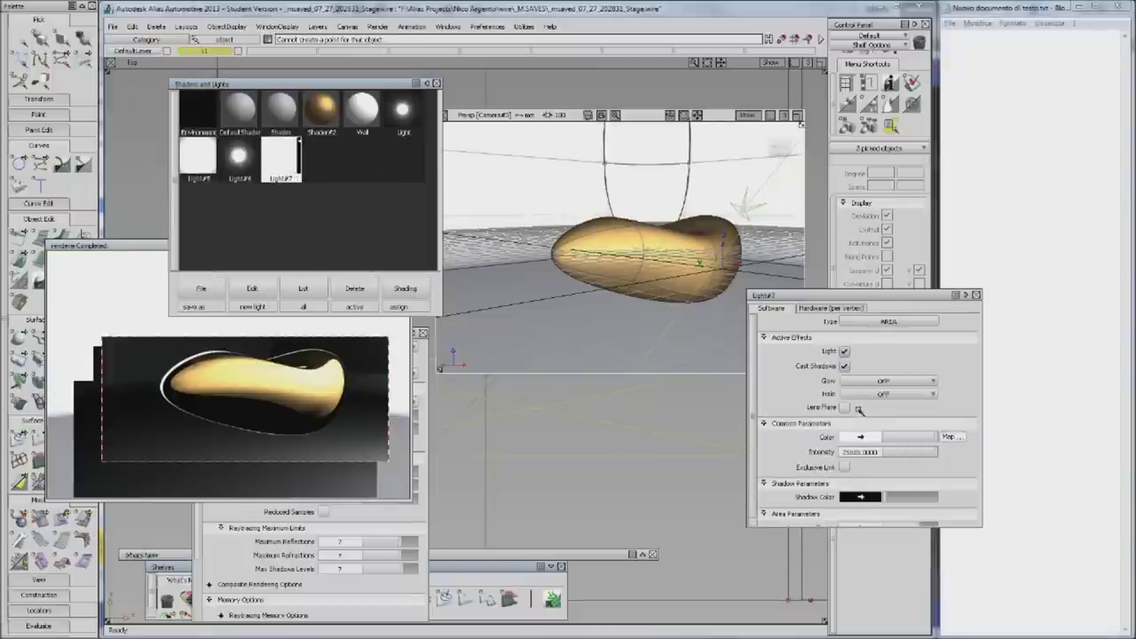
{"action": "left_click", "coordinate": [402, 110]}
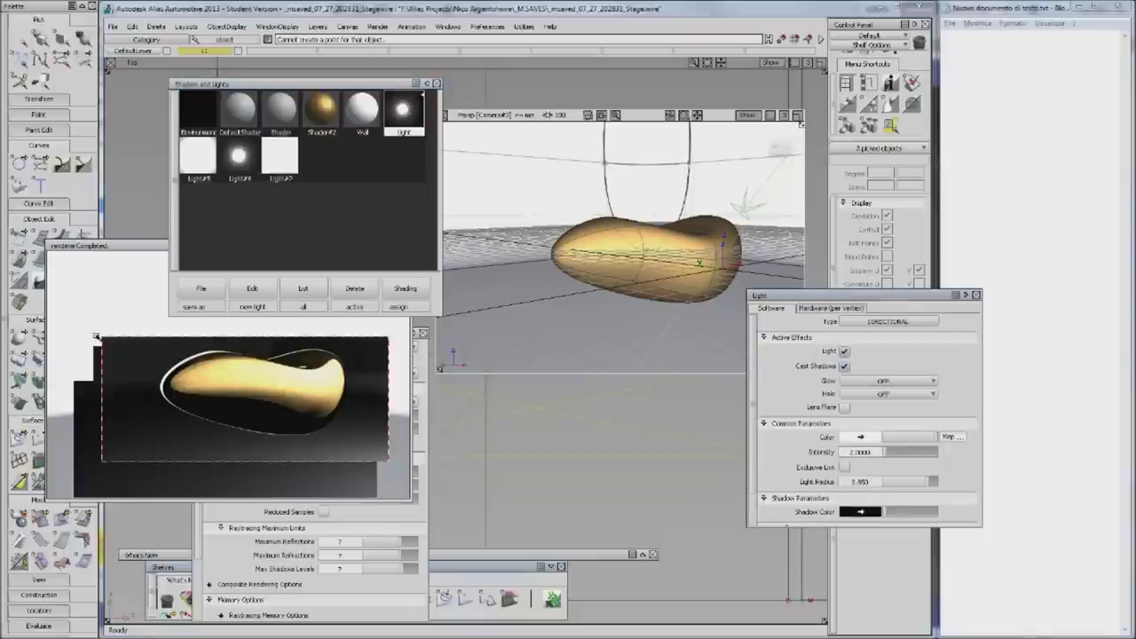
Re-render the blob region, then switch off the directional light and render it again
{"action": "left_click_drag", "start_coordinate": [93, 324], "coordinate": [408, 463]}
{"action": "left_click", "coordinate": [844, 351]}
{"action": "left_click_drag", "start_coordinate": [144, 338], "coordinate": [355, 448]}
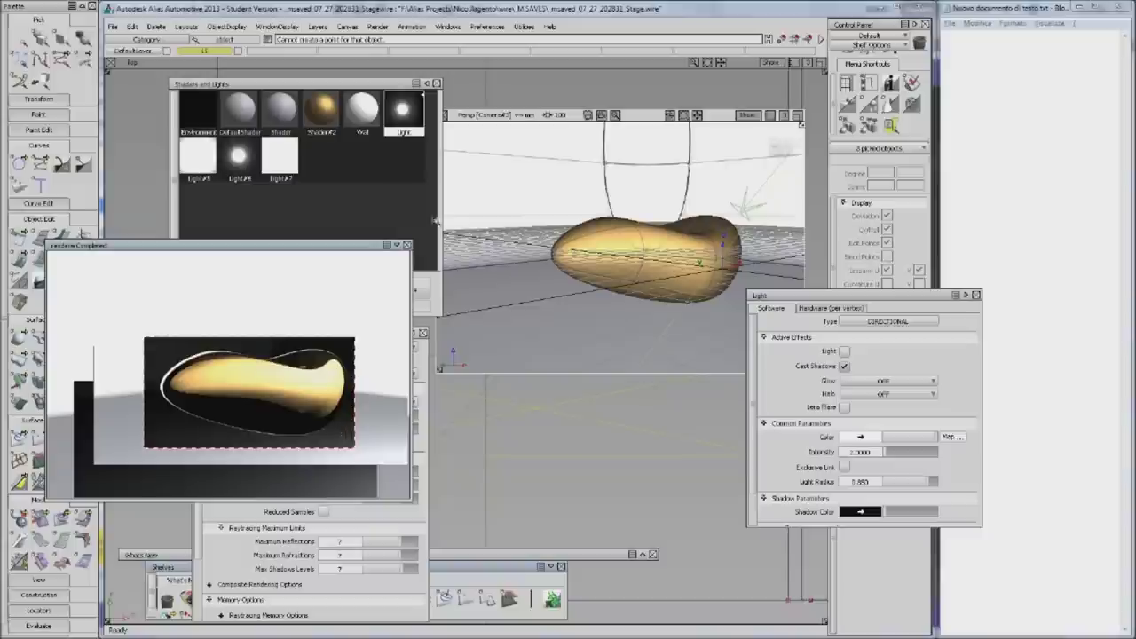
Switch on spot light Light#6, set the directional light's intensity to 0, and re-render
{"action": "left_click", "coordinate": [237, 158]}
{"action": "left_click", "coordinate": [844, 351]}
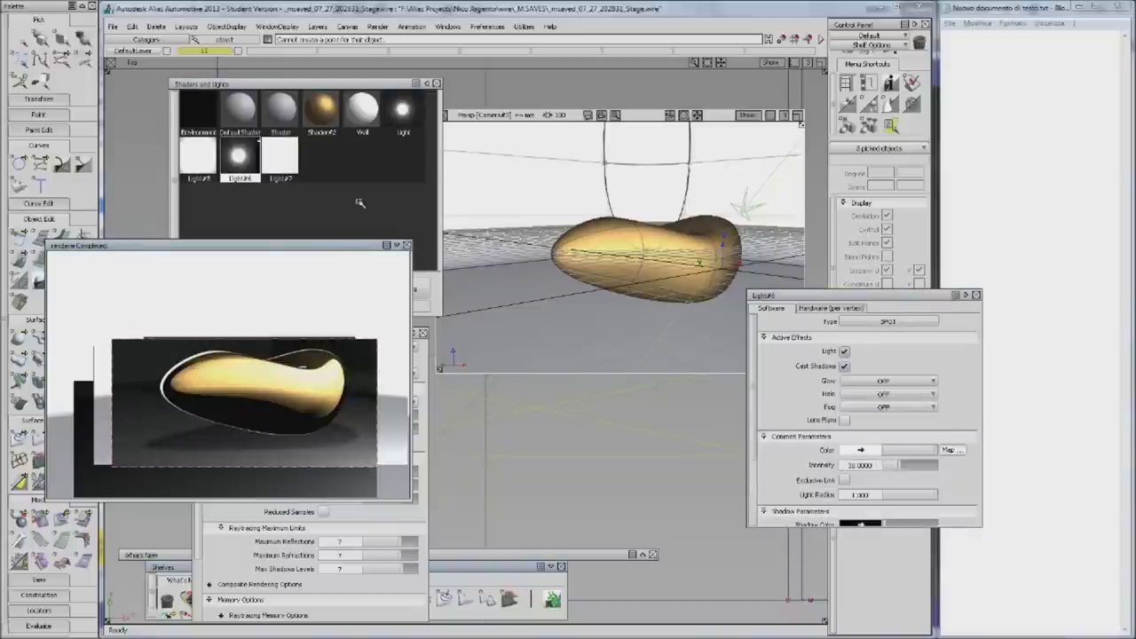
{"action": "left_click", "coordinate": [402, 109]}
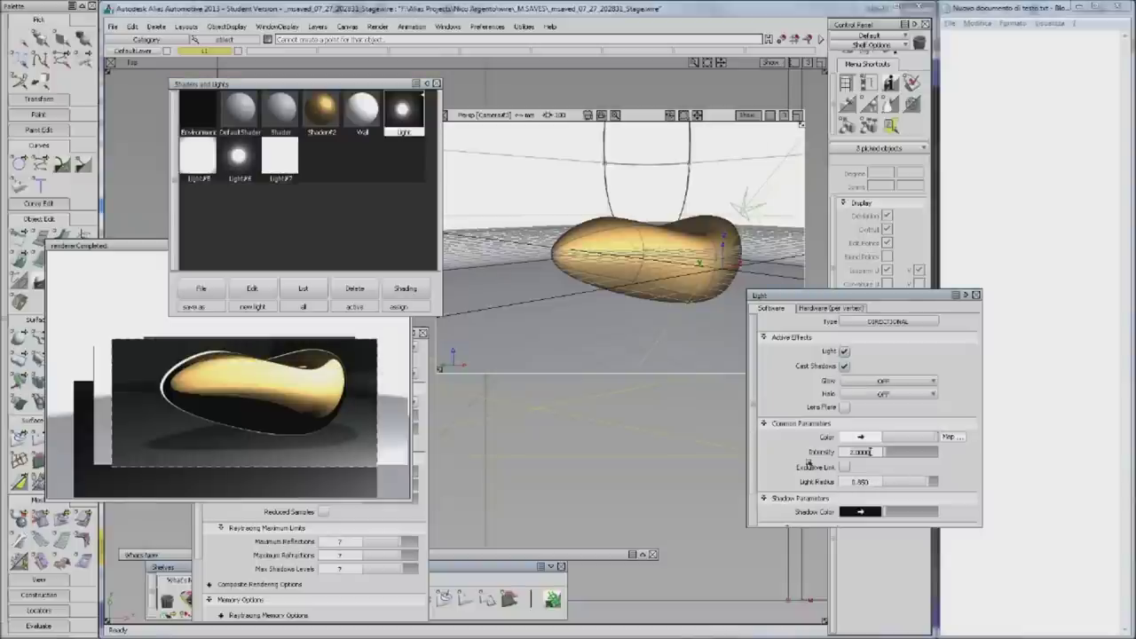
{"action": "key", "text": "Return"}
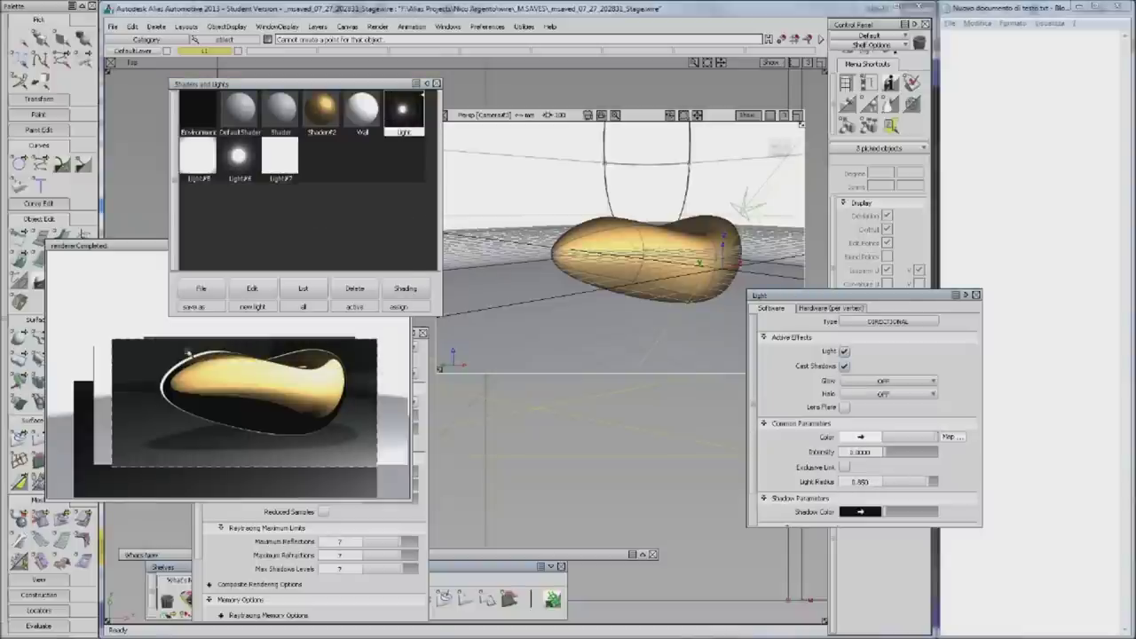
{"action": "left_click", "coordinate": [217, 341]}
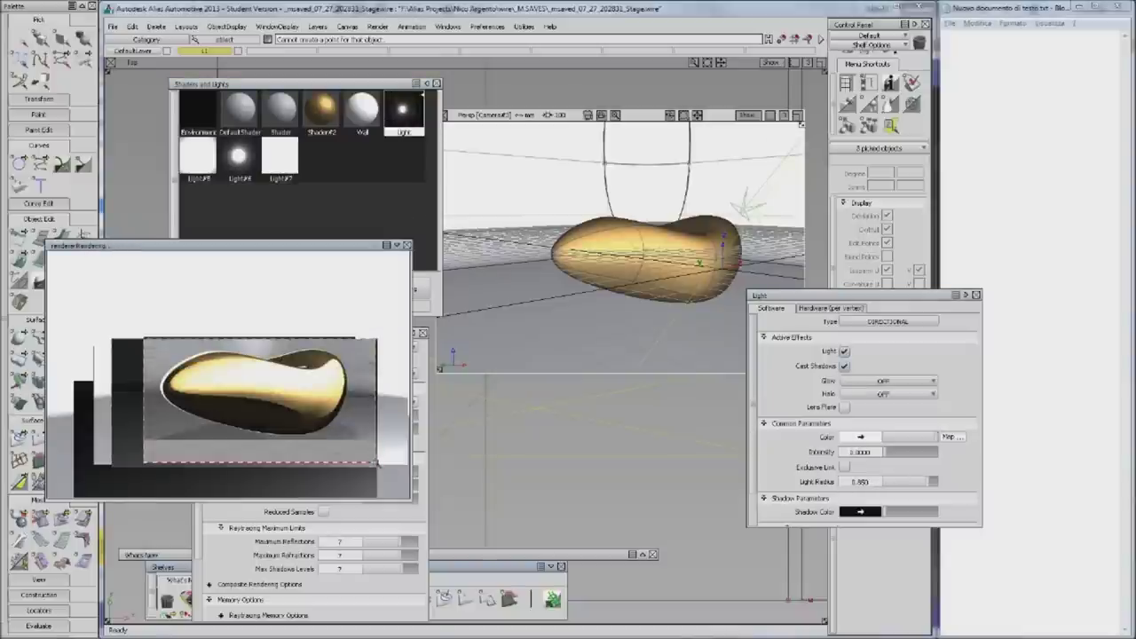
Set the directional light's intensity to 0.9, turn off its shadow casting, and re-render the blob
{"action": "left_click", "coordinate": [870, 452]}
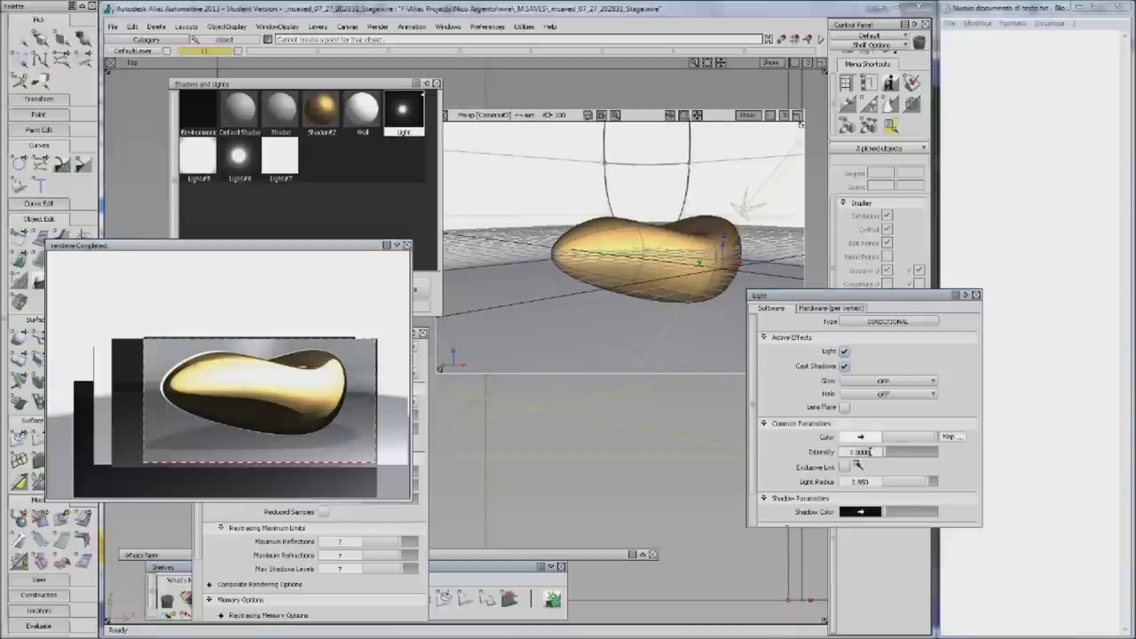
{"action": "key", "text": "Return"}
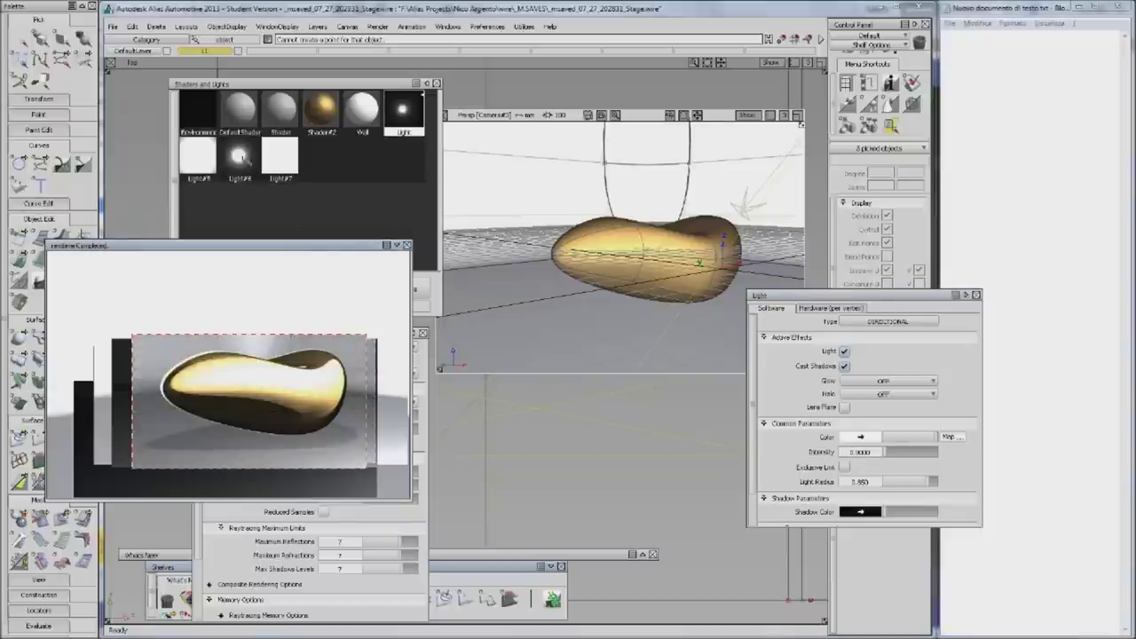
{"action": "left_click", "coordinate": [201, 153]}
{"action": "left_click", "coordinate": [404, 113]}
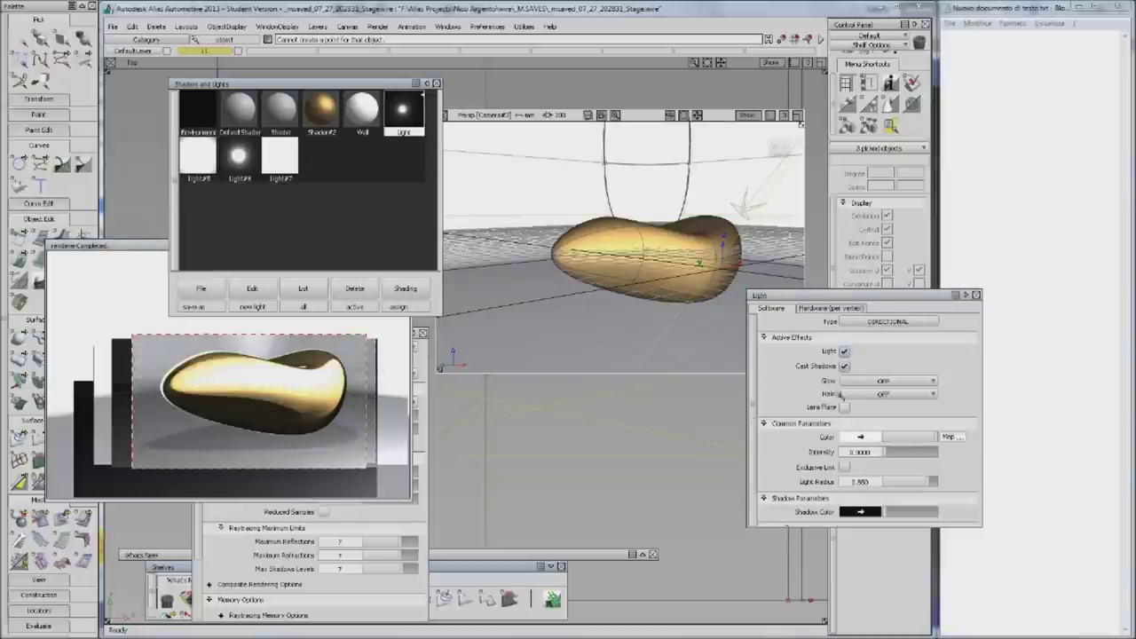
{"action": "left_click", "coordinate": [846, 367]}
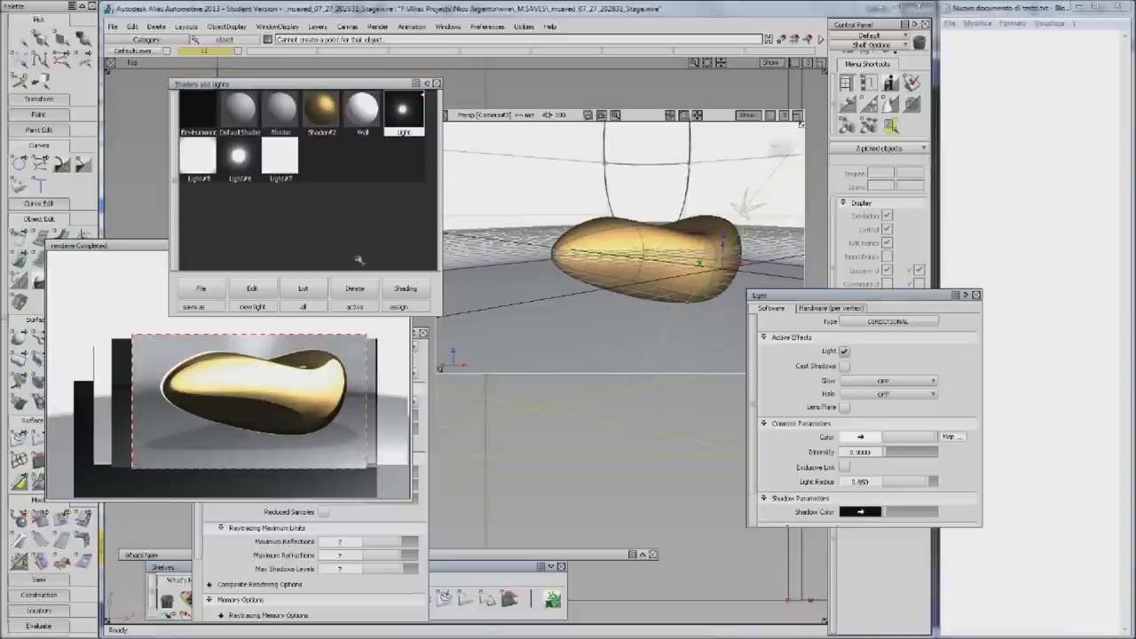
{"action": "left_click_drag", "start_coordinate": [160, 333], "coordinate": [367, 455]}
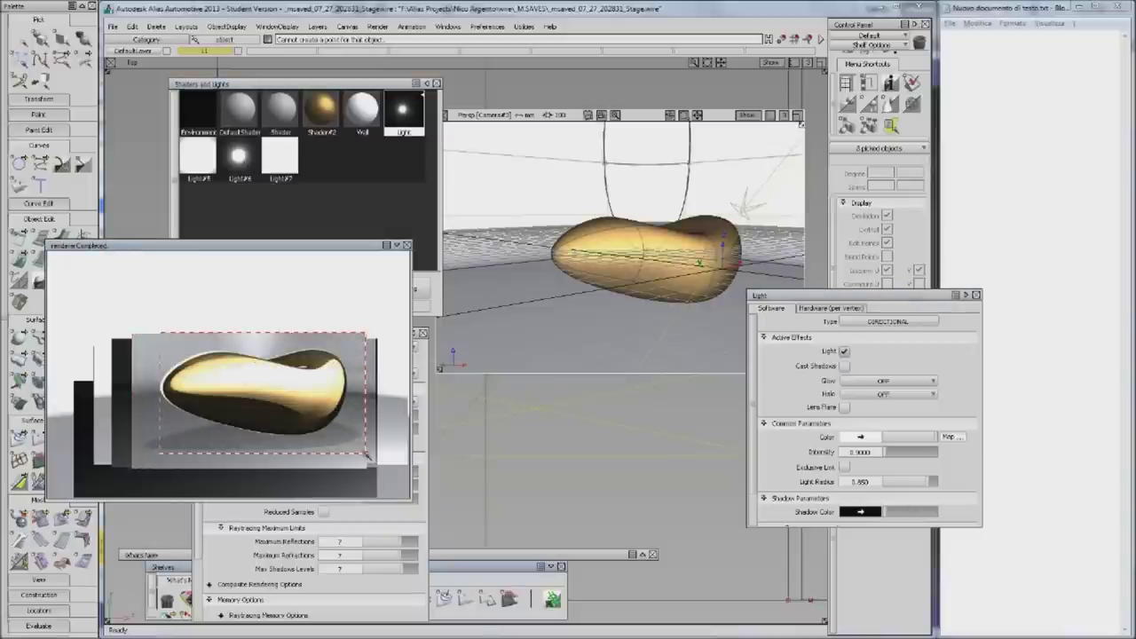
{"action": "left_click", "coordinate": [369, 110]}
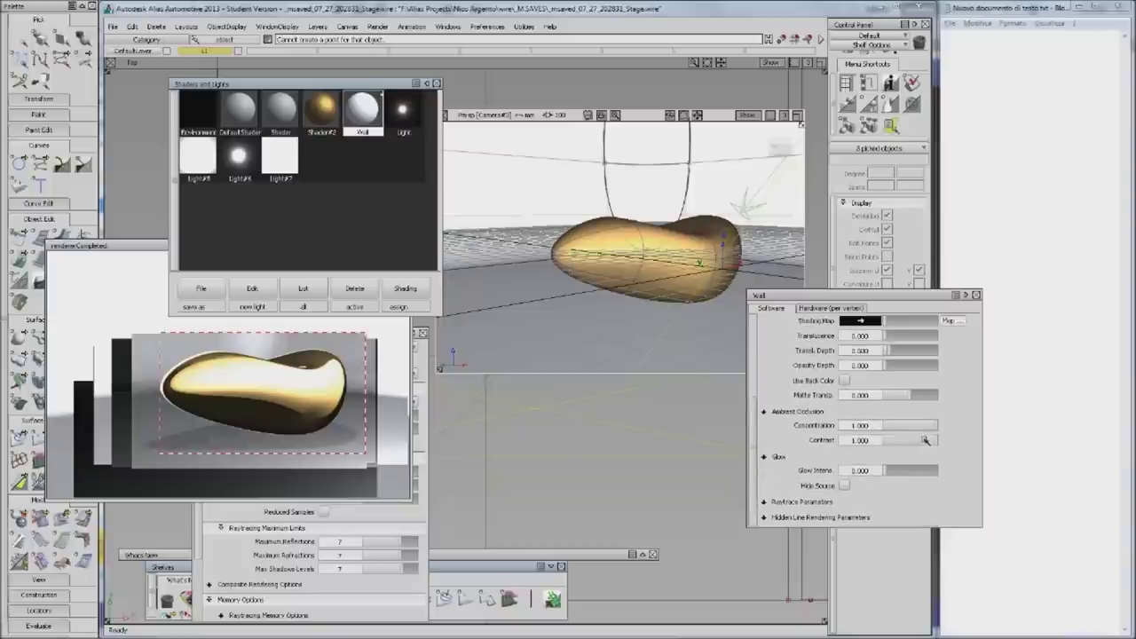
Give the Wall shader translucence depth 0.500 and ambient occlusion contrast 0.450
{"action": "scroll", "coordinate": [937, 452], "scroll_direction": "up", "scroll_amount": 3}
{"action": "left_click", "coordinate": [915, 441]}
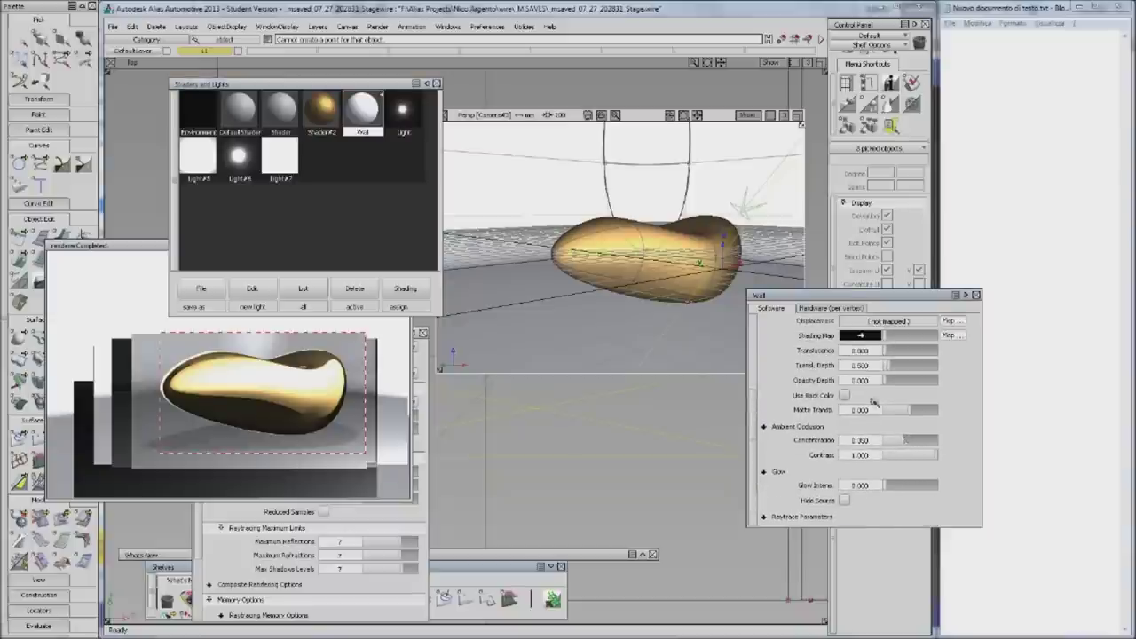
{"action": "scroll", "coordinate": [874, 402], "scroll_direction": "up", "scroll_amount": 3}
{"action": "scroll", "coordinate": [876, 402], "scroll_direction": "up", "scroll_amount": 3}
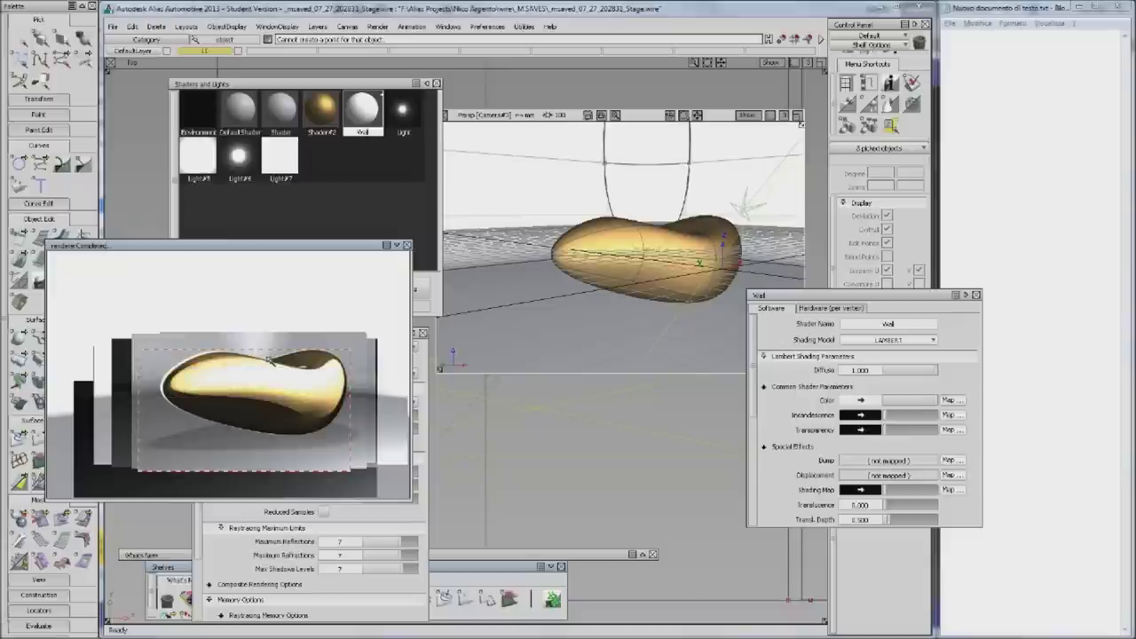
{"action": "scroll", "coordinate": [900, 460], "scroll_direction": "down", "scroll_amount": 5}
{"action": "left_click_drag", "start_coordinate": [900, 486], "coordinate": [908, 489]}
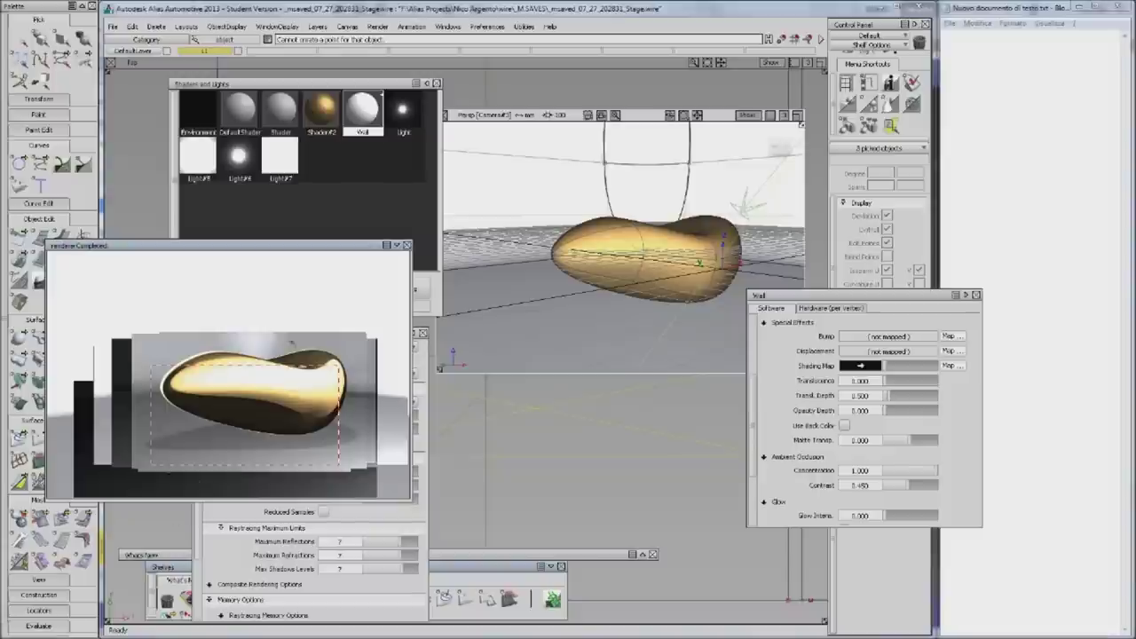
Nudge the render preview window and open the area light Light#7's settings
{"action": "left_click_drag", "start_coordinate": [311, 245], "coordinate": [323, 239]}
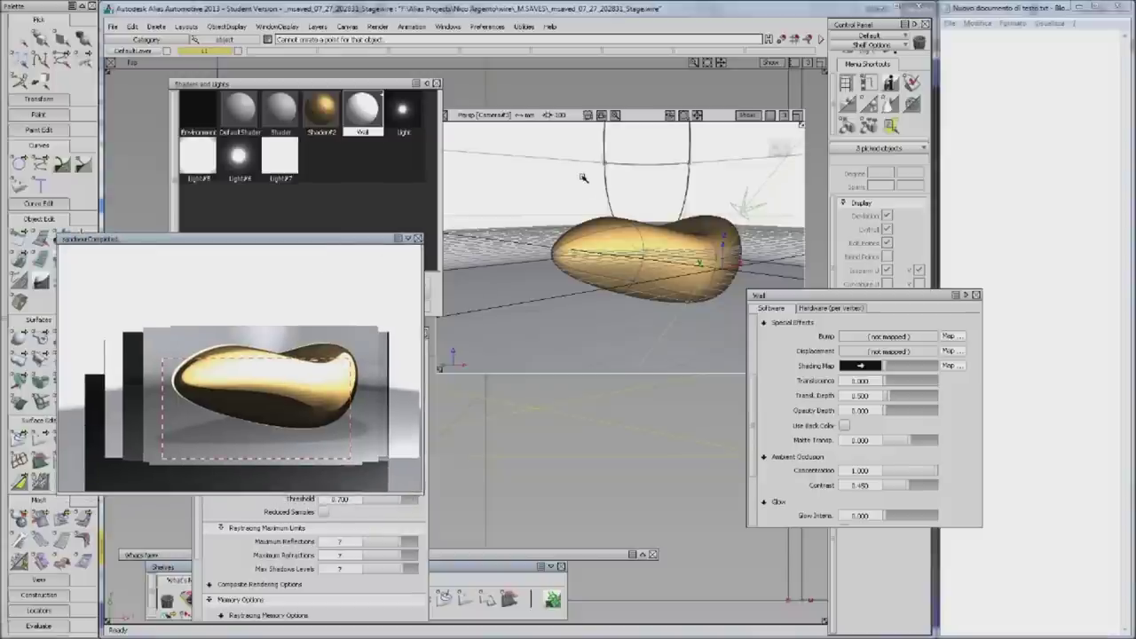
{"action": "left_click", "coordinate": [197, 165]}
{"action": "double_click", "coordinate": [284, 161]}
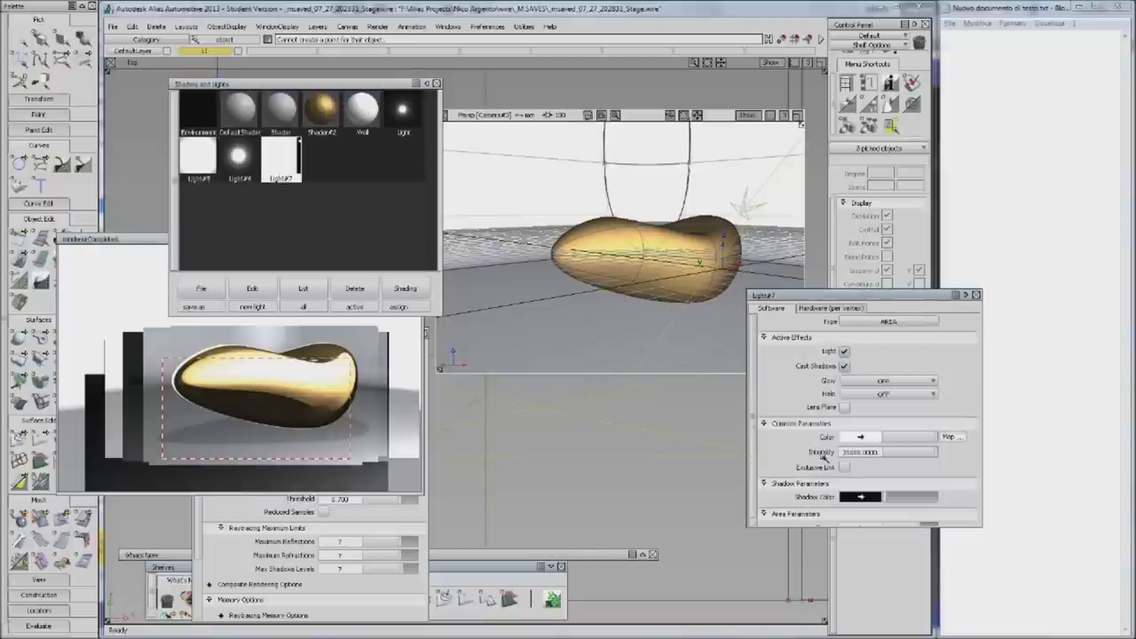
Try lower reflectivity (0.650) and specularity (0.500) on gold Shader#2, re-rendering the blob each time
{"action": "double_click", "coordinate": [322, 109]}
{"action": "scroll", "coordinate": [922, 381], "scroll_direction": "up", "scroll_amount": 2}
{"action": "left_click_drag", "start_coordinate": [922, 382], "coordinate": [916, 381]}
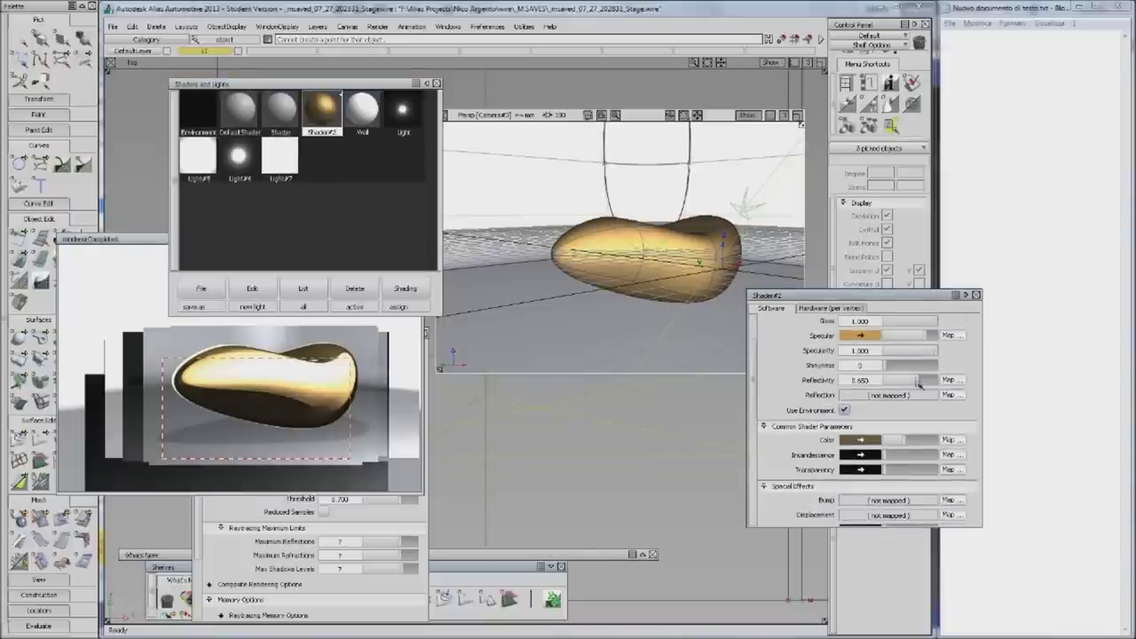
{"action": "left_click_drag", "start_coordinate": [147, 346], "coordinate": [380, 461]}
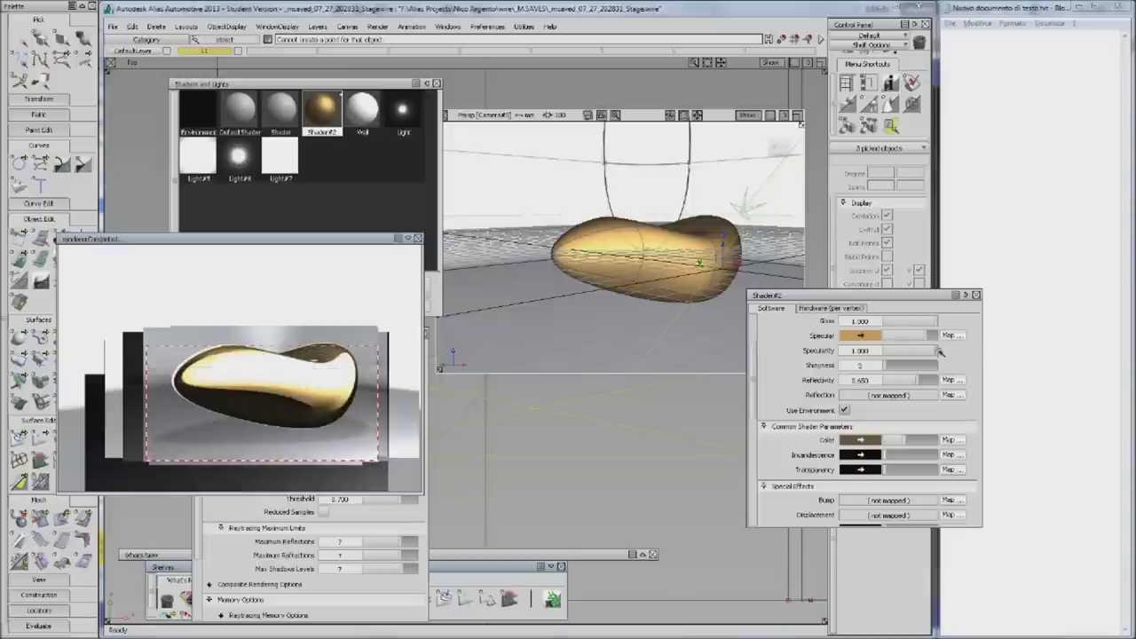
{"action": "left_click_drag", "start_coordinate": [939, 353], "coordinate": [911, 353]}
{"action": "left_click_drag", "start_coordinate": [122, 329], "coordinate": [382, 466]}
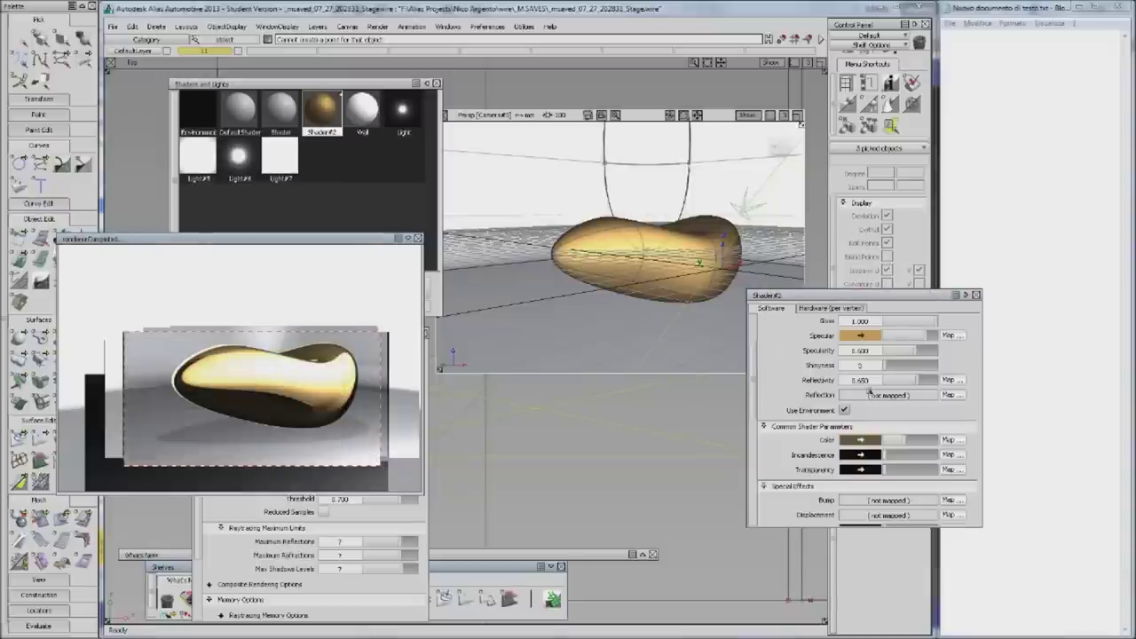
Set the gold shader's Diffuse, Specularity and Reflectivity to 1.000 with Shininess 16, and re-render
{"action": "scroll", "coordinate": [917, 350], "scroll_direction": "up", "scroll_amount": 2}
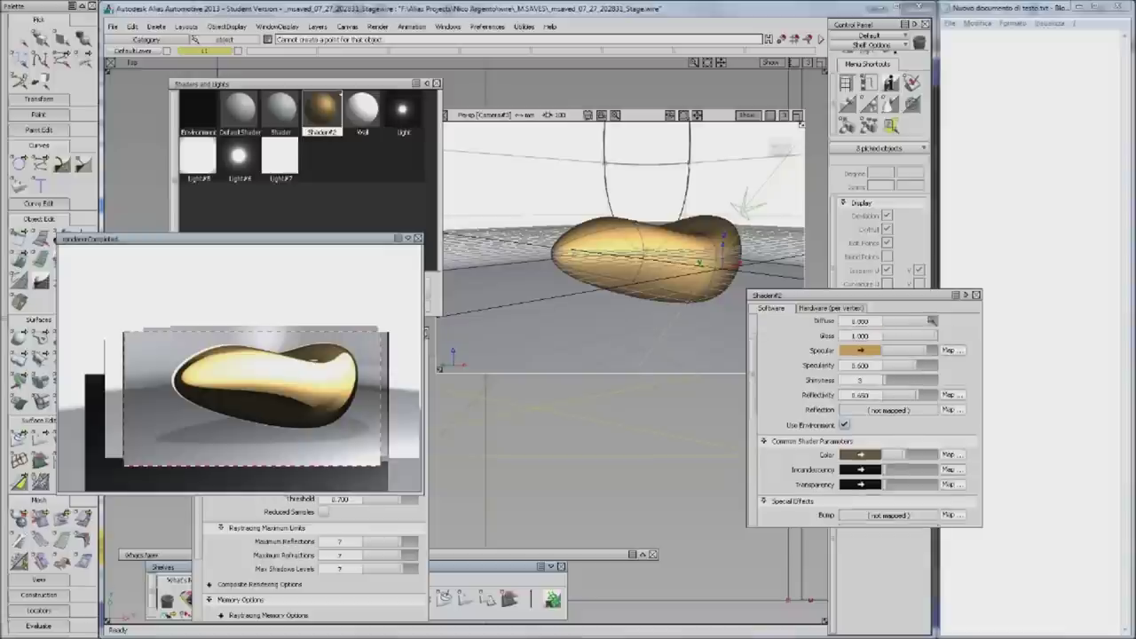
{"action": "left_click_drag", "start_coordinate": [923, 341], "coordinate": [913, 337]}
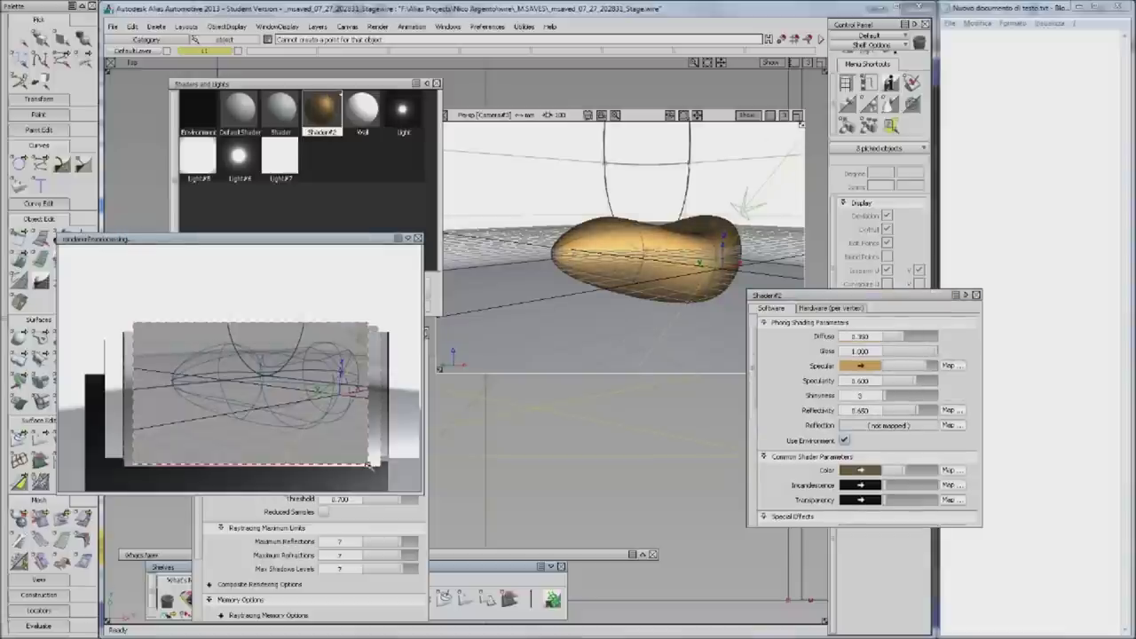
{"action": "left_click_drag", "start_coordinate": [895, 342], "coordinate": [937, 341]}
{"action": "mouse_move", "coordinate": [906, 405]}
{"action": "left_mouse_down"}
{"action": "mouse_move", "coordinate": [938, 410]}
{"action": "mouse_move", "coordinate": [895, 396]}
{"action": "mouse_move", "coordinate": [941, 381]}
{"action": "left_mouse_up"}
{"action": "mouse_move", "coordinate": [103, 288]}
{"action": "left_mouse_down"}
{"action": "mouse_move", "coordinate": [178, 317]}
{"action": "mouse_move", "coordinate": [374, 473]}
{"action": "left_mouse_up"}
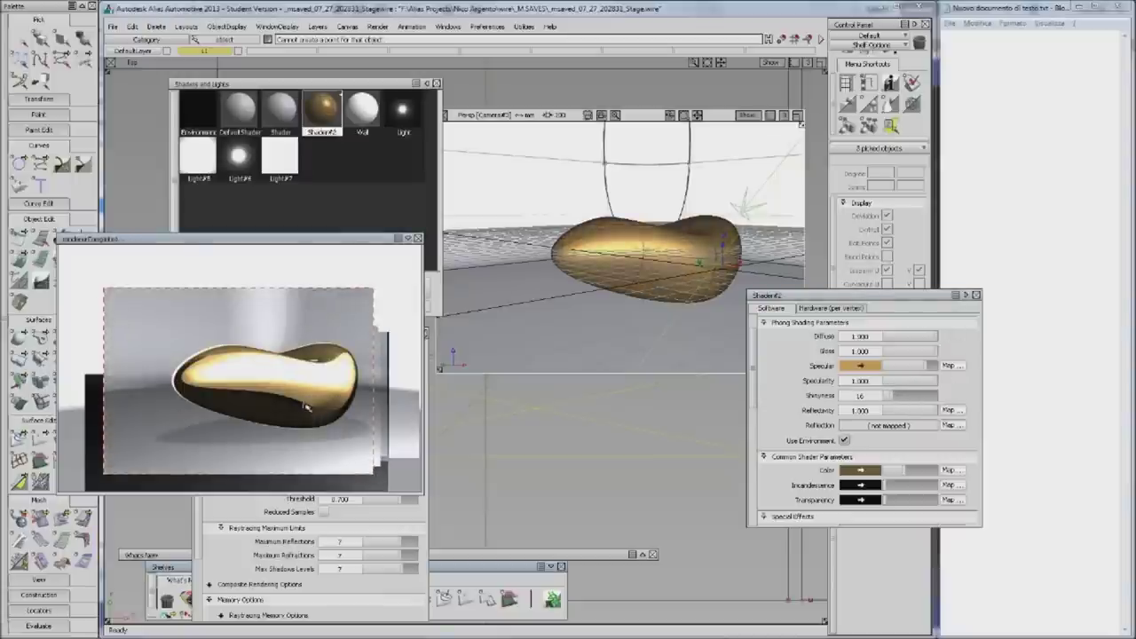
{"action": "left_click", "coordinate": [378, 26]}
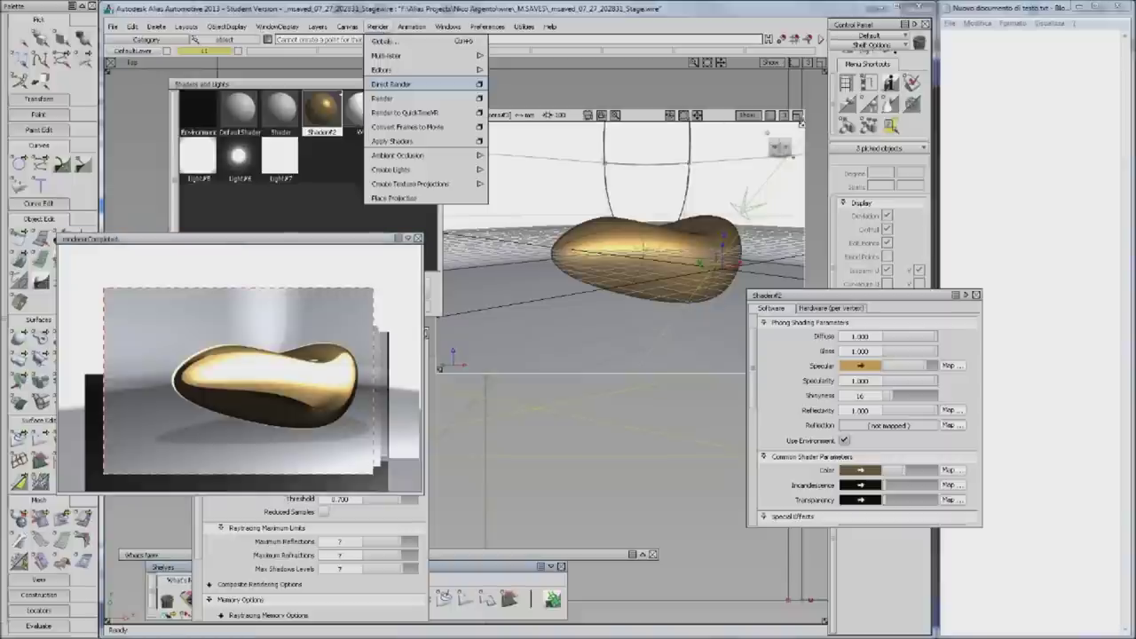
Close the render preview, Shaders and Lights and Render Globals windows, and tumble the perspective view
{"action": "left_click", "coordinate": [432, 81]}
{"action": "left_click", "coordinate": [798, 107]}
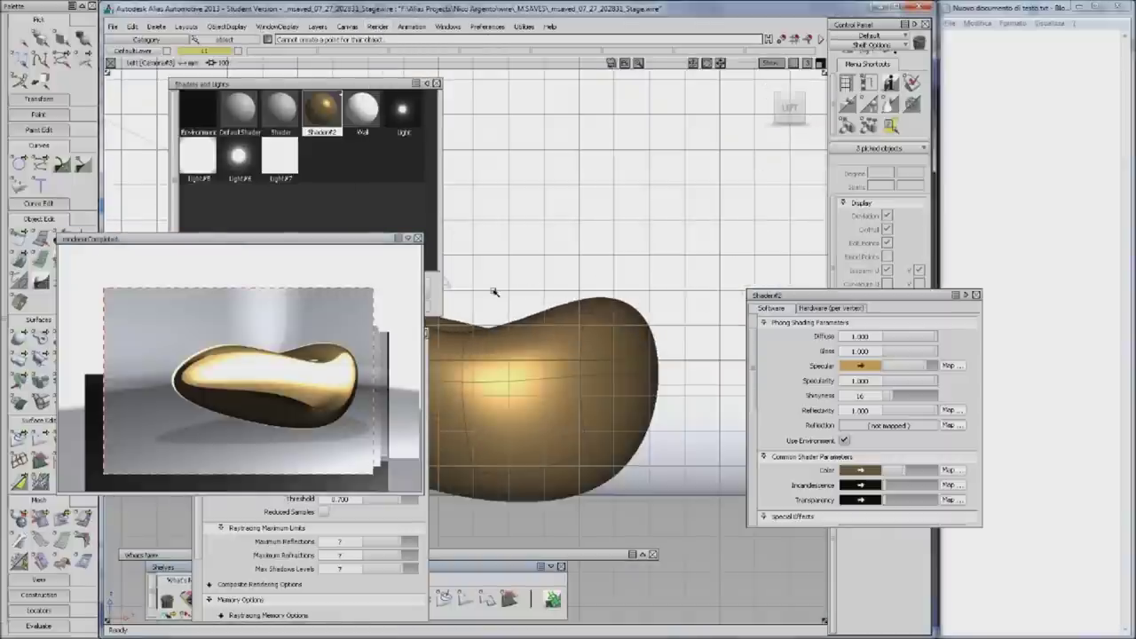
{"action": "left_click_drag", "start_coordinate": [790, 107], "coordinate": [763, 115]}
{"action": "left_click", "coordinate": [417, 238]}
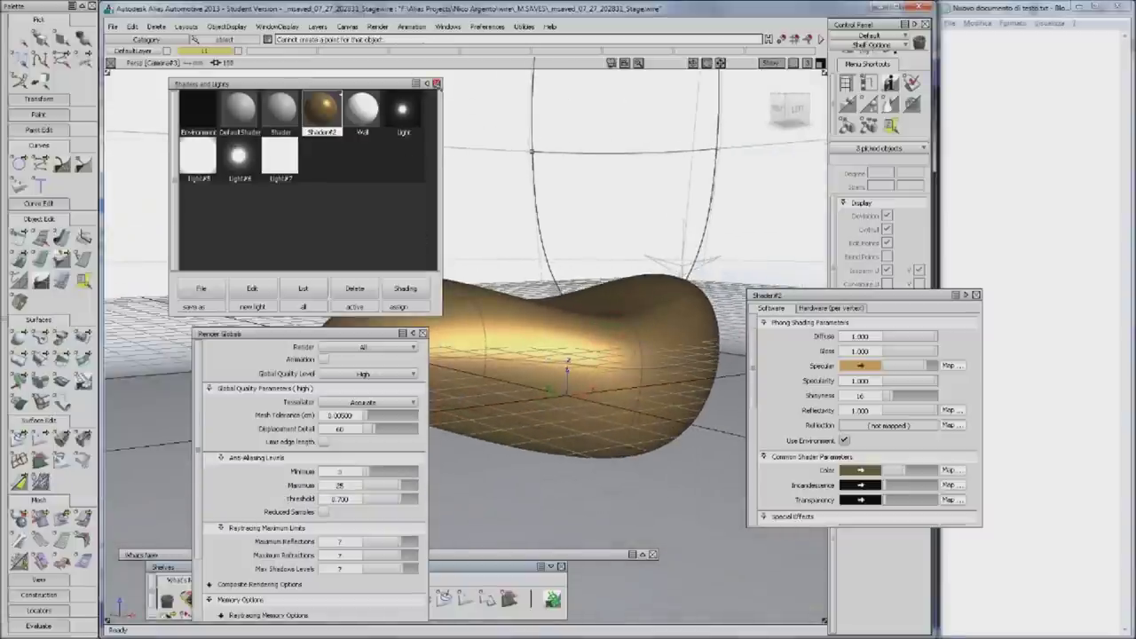
{"action": "left_click", "coordinate": [436, 83]}
{"action": "left_click", "coordinate": [423, 333]}
{"action": "mouse_move", "coordinate": [422, 333]}
{"action": "left_mouse_down", "text": "alt+shift"}
{"action": "mouse_move", "coordinate": [618, 322]}
{"action": "mouse_move", "coordinate": [497, 319]}
{"action": "left_mouse_up", "text": "alt+shift"}
Direct-render the glossy gold blob across the whole perspective viewport
{"action": "left_click", "coordinate": [377, 26]}
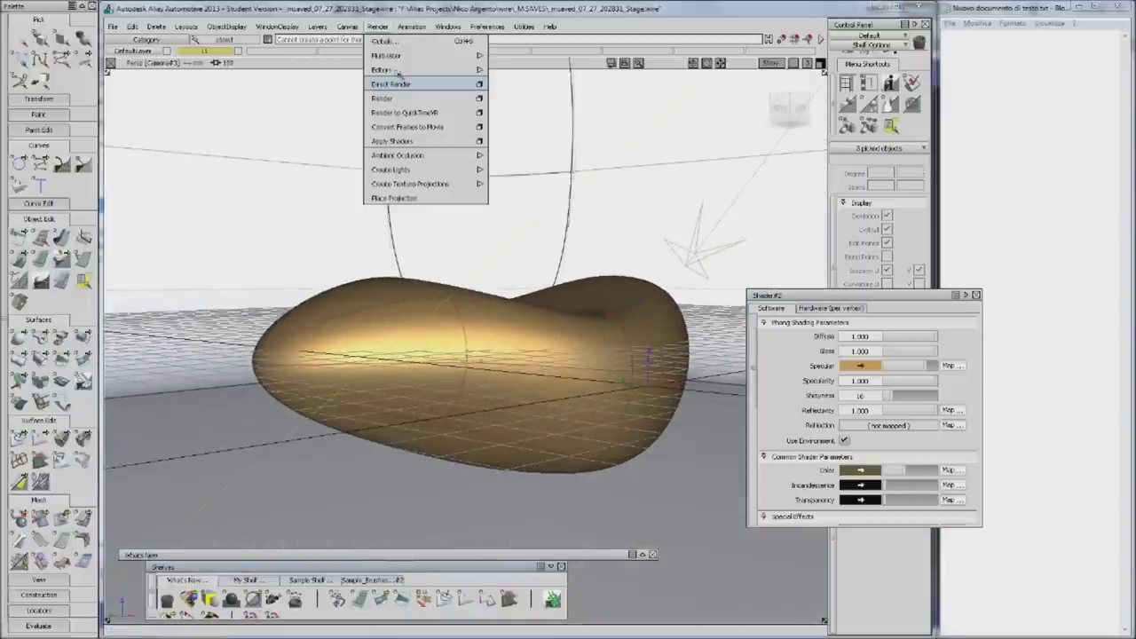
{"action": "left_click", "coordinate": [392, 83]}
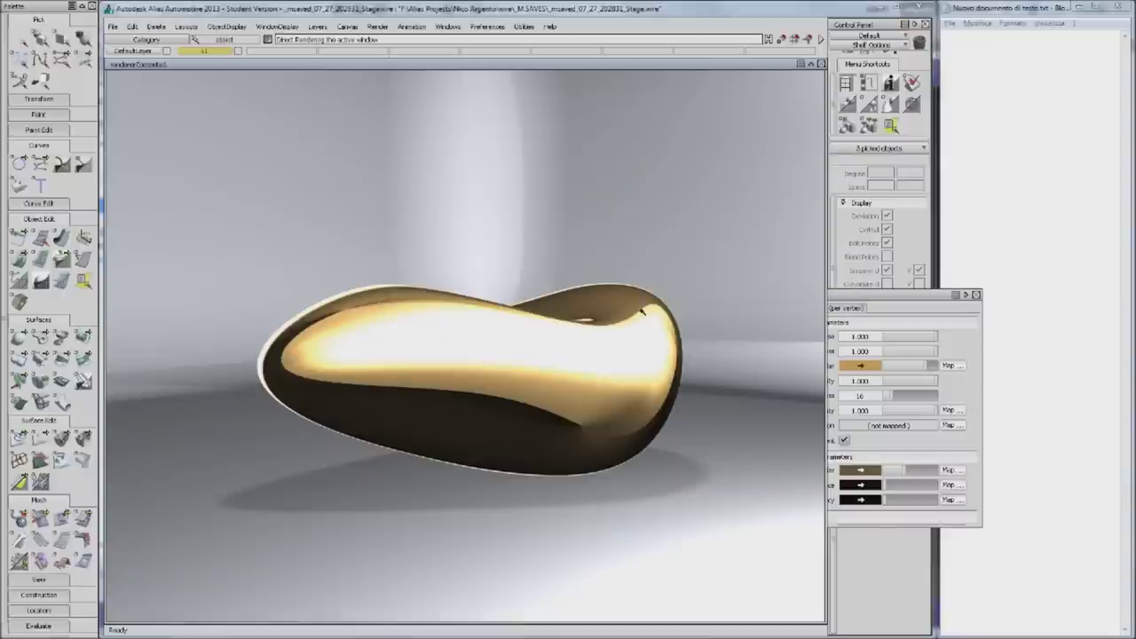
{"action": "left_click", "coordinate": [993, 52]}
Type the tip about choosing surfaces to illuminate with one major shadow-casting light, plus 'Hope this can help'
{"action": "type", "text": "think it could work. Ac"}
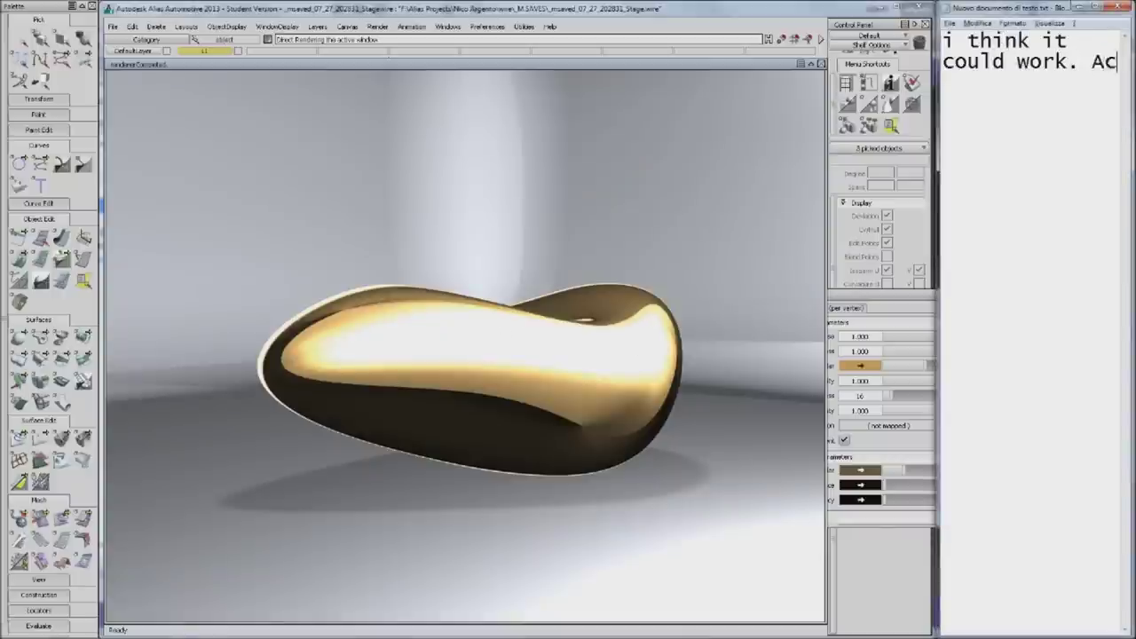
{"action": "type", "text": "tuall"}
{"action": "type", "text": "y, u need to work"}
{"action": "type", "text": " on"}
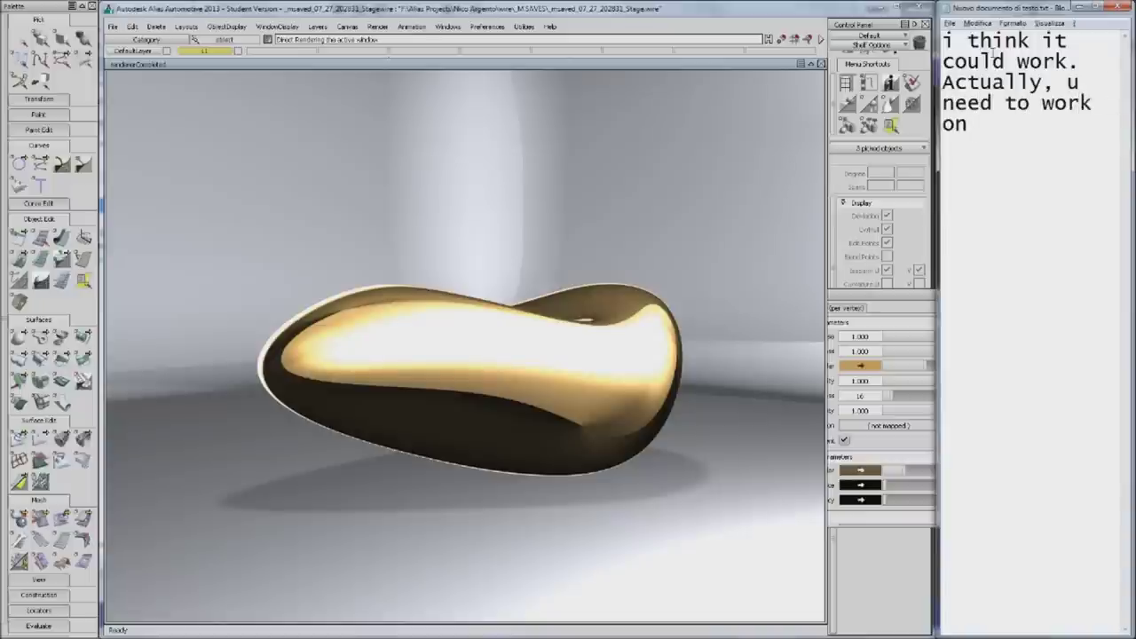
{"action": "type", "text": " what"}
{"action": "type", "text": " surfaces u wnat to illum"}
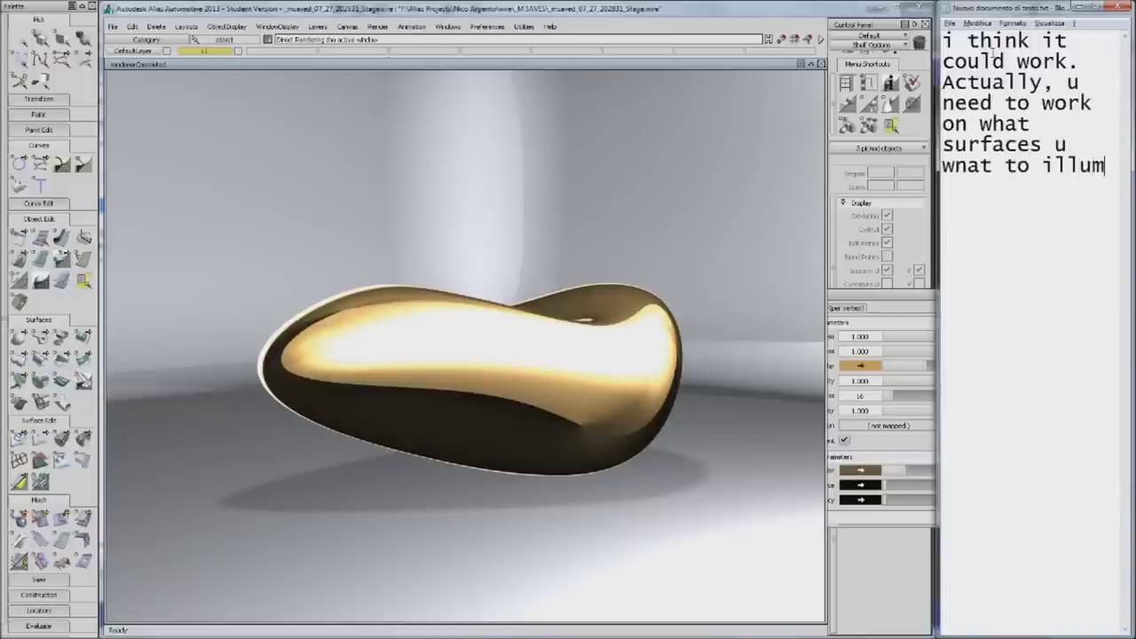
{"action": "type", "text": "inate, create"}
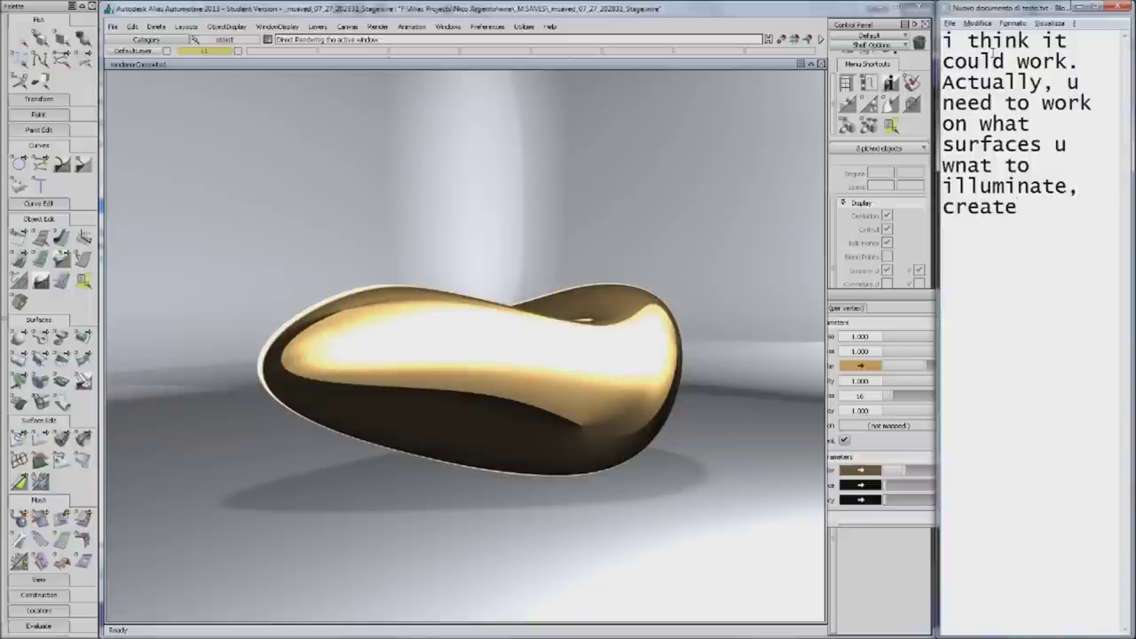
{"action": "type", "text": " some"}
{"action": "type", "text": " lights"}
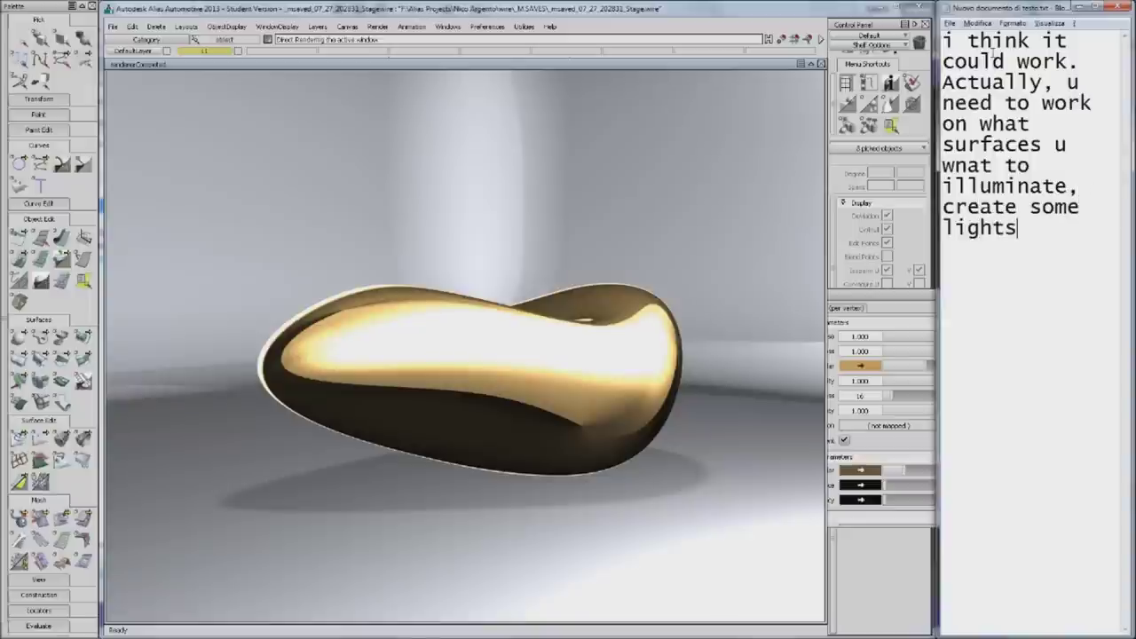
{"action": "type", "text": " that hit those"}
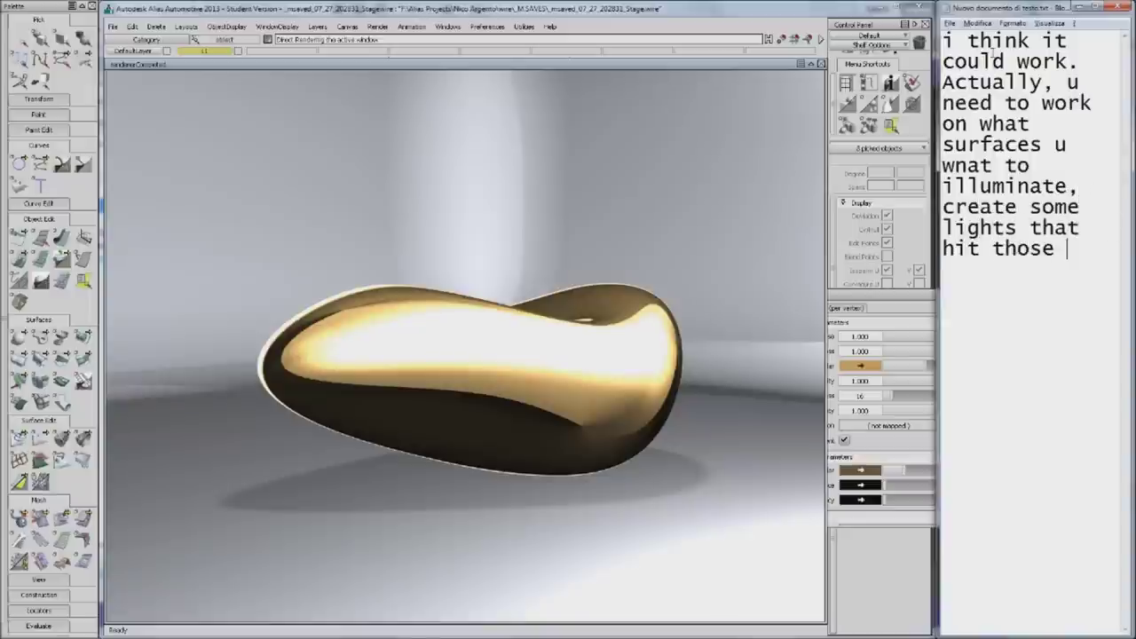
{"action": "type", "text": "faces"}
{"action": "type", "text": "..nadth"}
{"action": "key", "text": "BackSpace"}
{"action": "key", "text": "BackSpace"}
{"action": "key", "text": "BackSpace"}
{"action": "key", "text": "BackSpace"}
{"action": "type", "text": "and set a major l"}
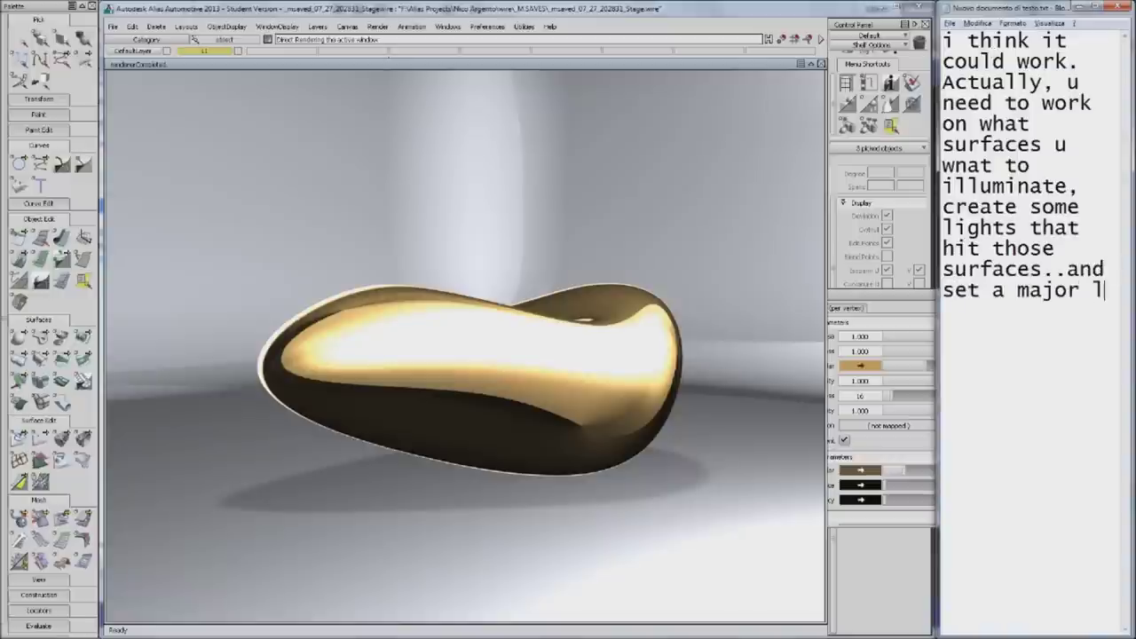
{"action": "type", "text": "ight that will cast shadows."}
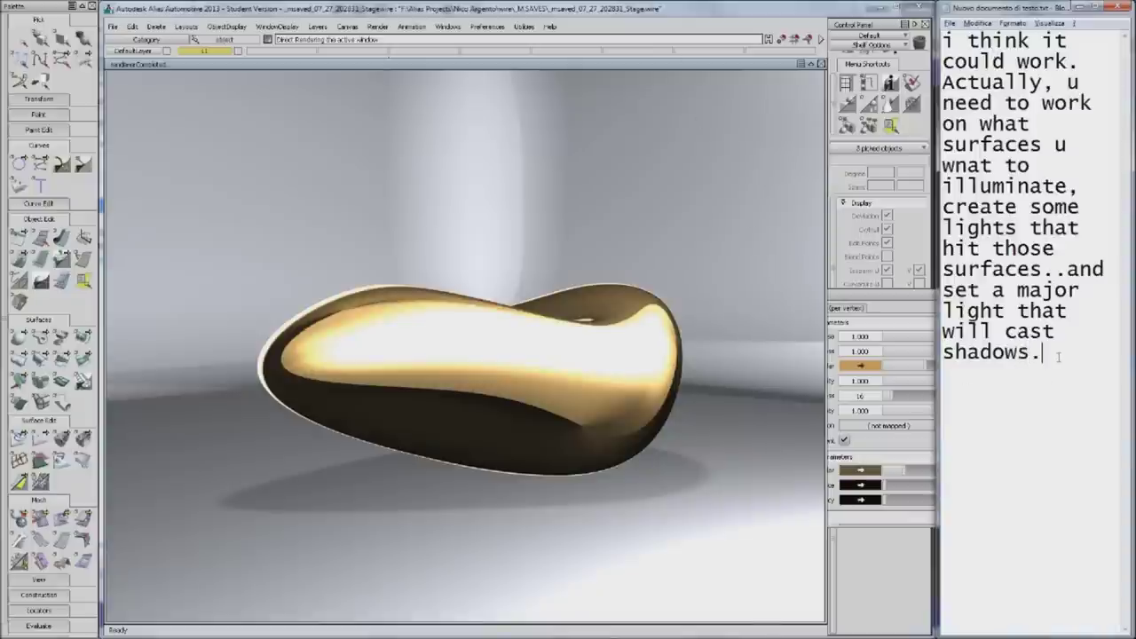
{"action": "key", "text": "Return"}
{"action": "key", "text": "Return"}
{"action": "type", "text": "Hope this can help u!"}
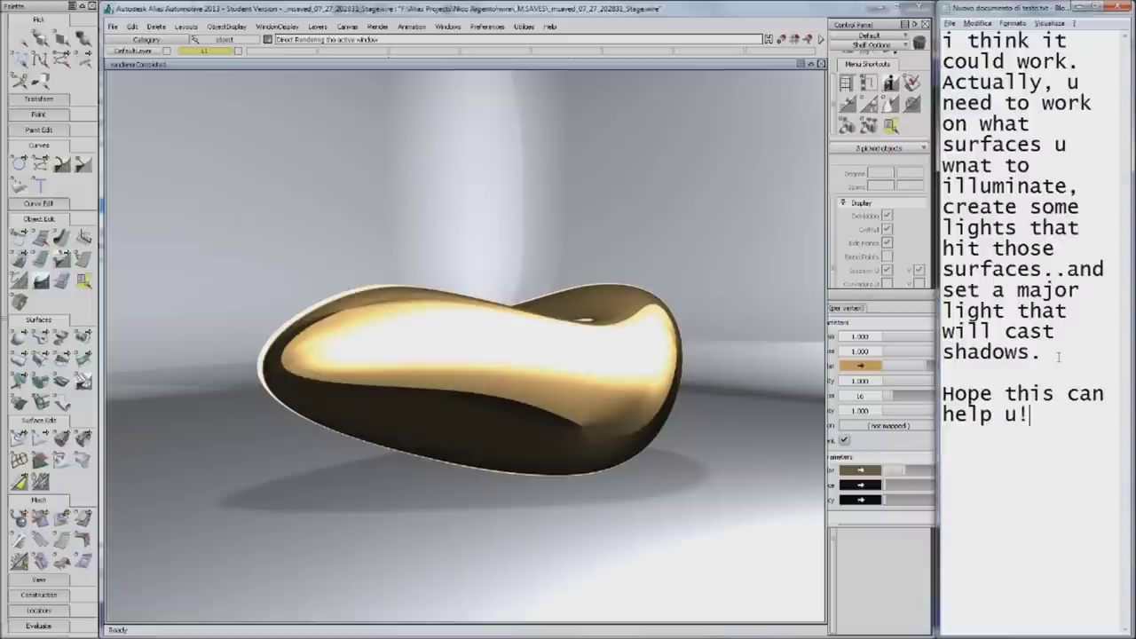
Add a paragraph: shadows on only one light, spot lights for softness, and decay
{"action": "key", "text": "Return"}
{"action": "key", "text": "Return"}
{"action": "type", "text": "The trick is to activate shado"}
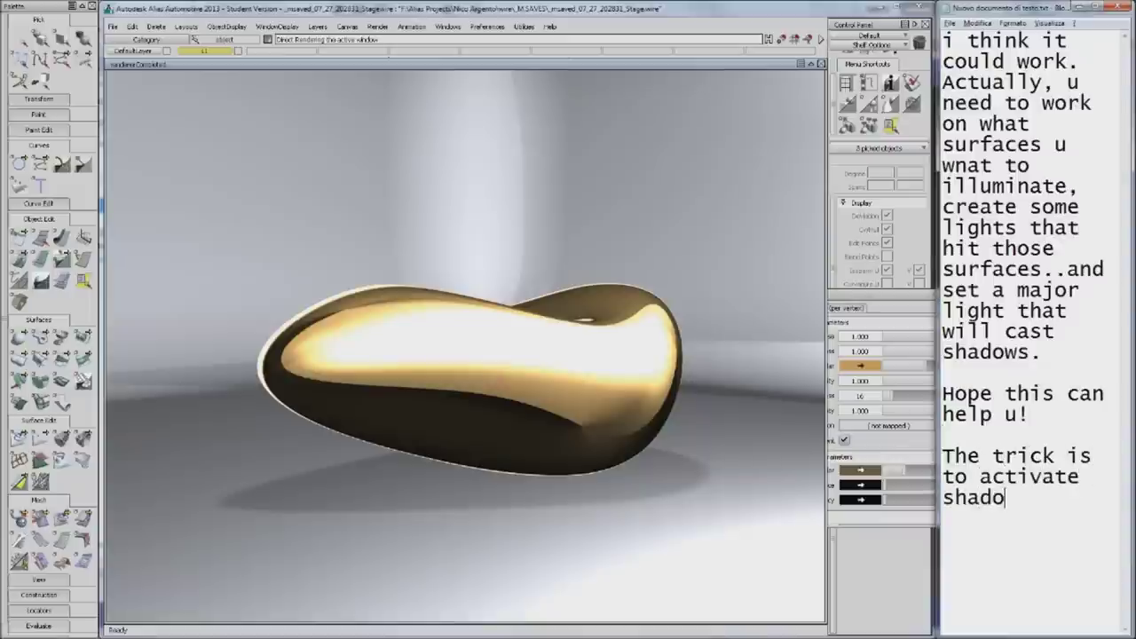
{"action": "type", "text": "ws only on one light, usually spot lights can give u soft shadows"}
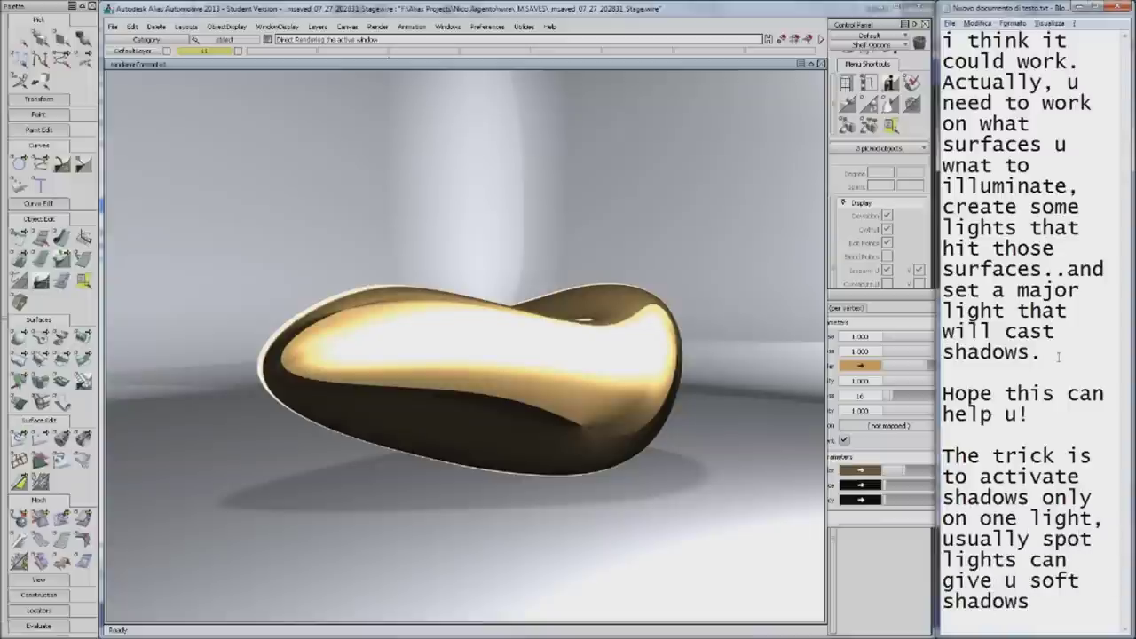
{"action": "type", "text": ", but h"}
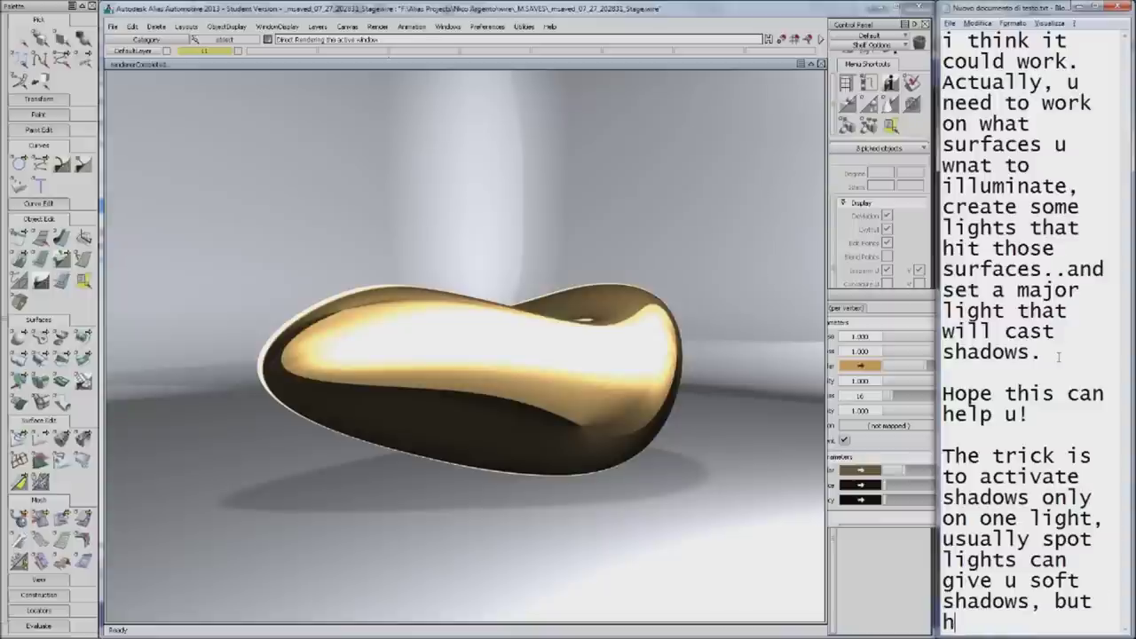
{"action": "key", "text": "BackSpace"}
{"action": "type", "text": "the casting"}
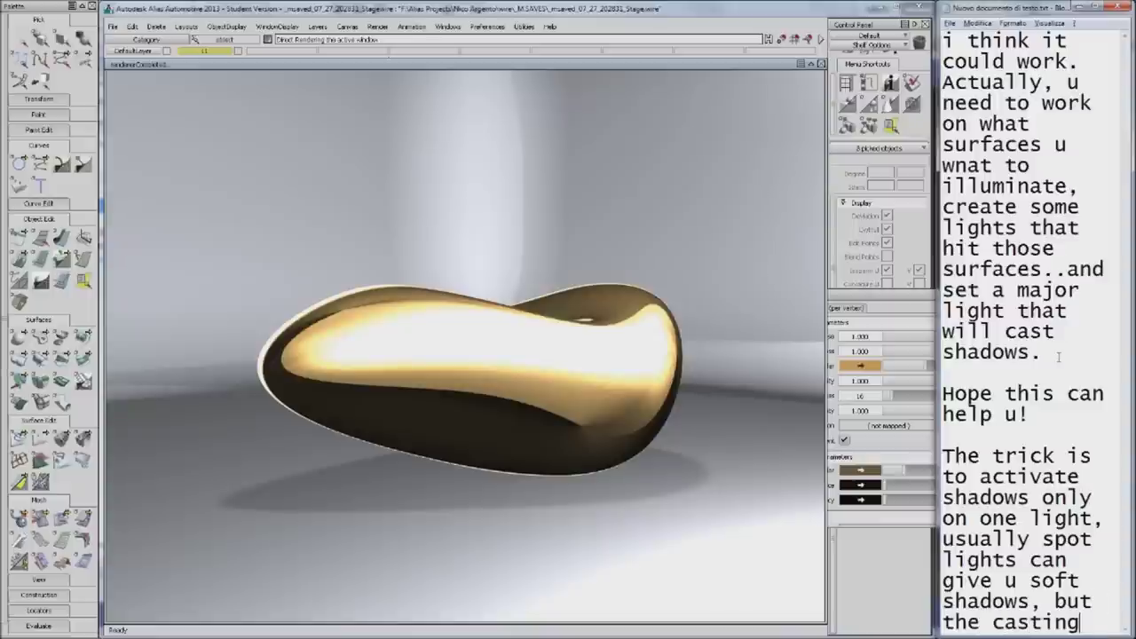
{"action": "type", "text": " light needs t"}
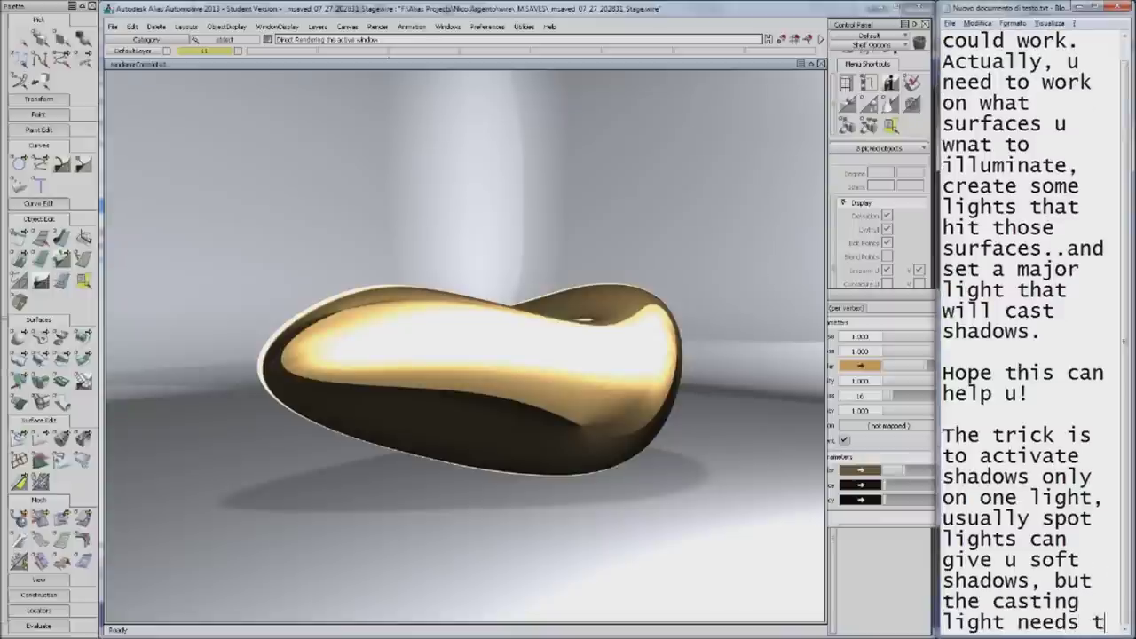
{"action": "type", "text": "o be the one with the highet"}
{"action": "key", "text": "BackSpace"}
{"action": "type", "text": "st value "}
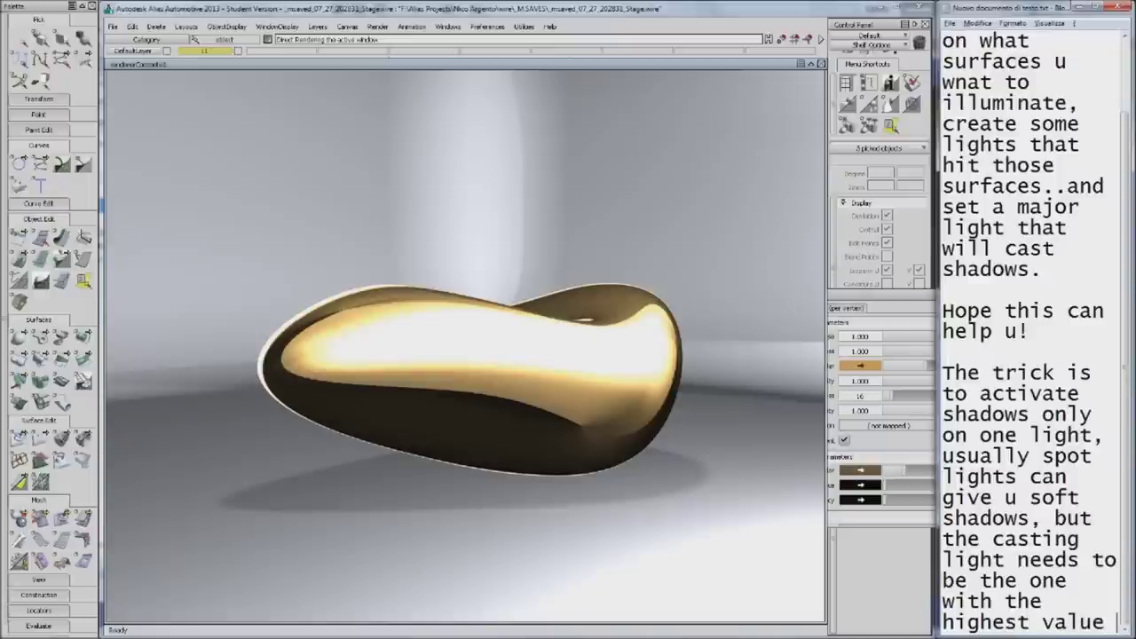
{"action": "type", "text": "of illumination, so the light will be th"}
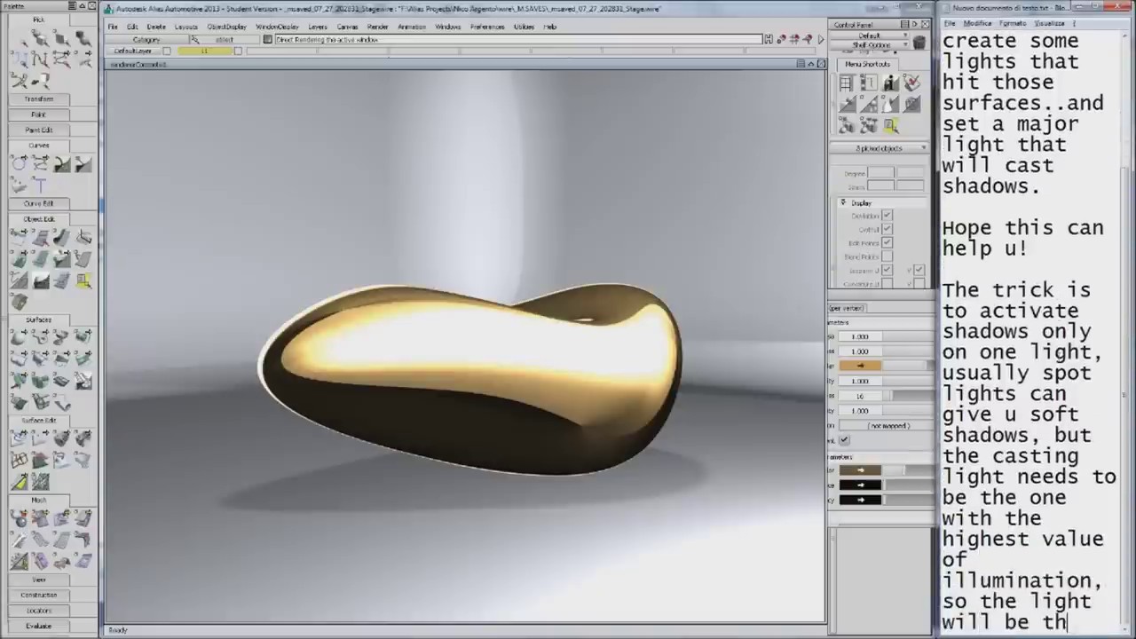
{"action": "type", "text": "e stronger as possible."}
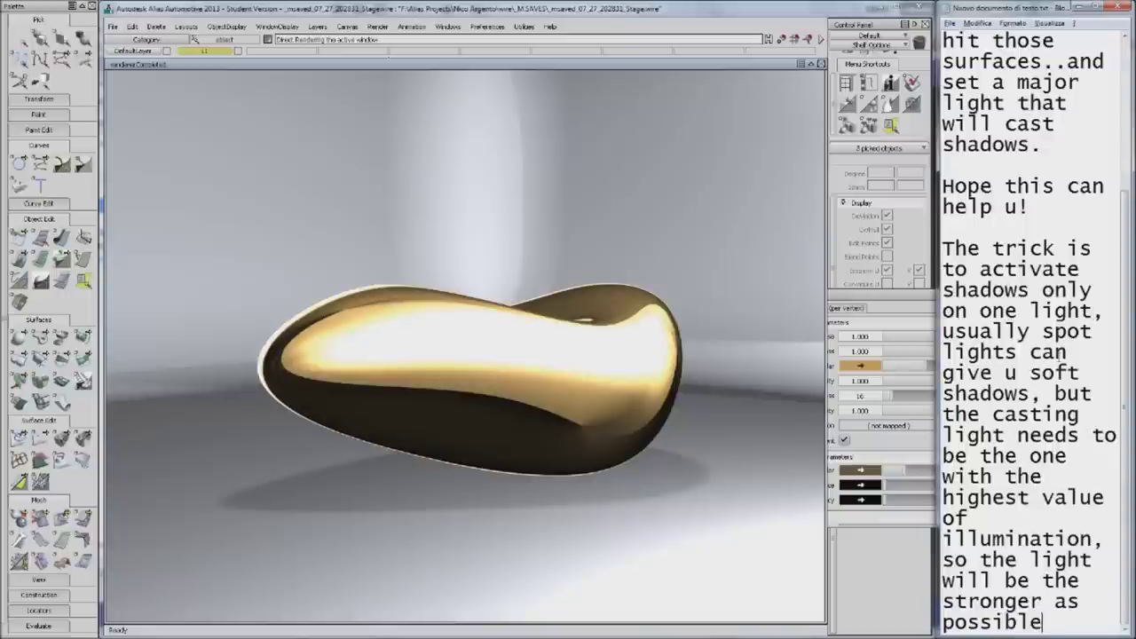
{"action": "type", "text": " Also decay will"}
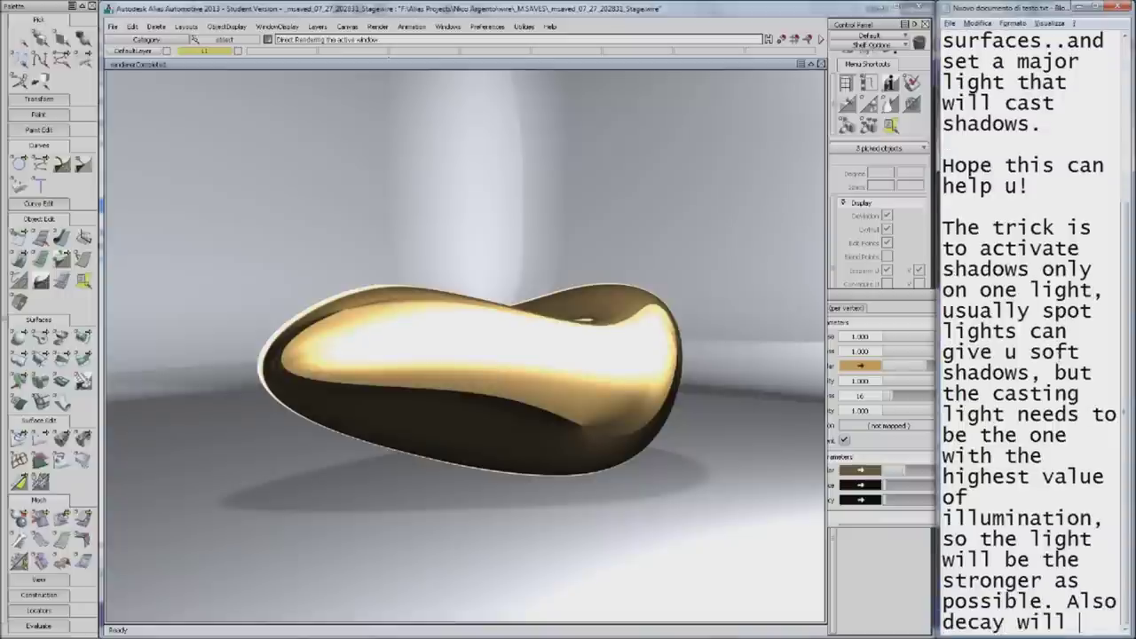
{"action": "type", "text": " help u having a better li"}
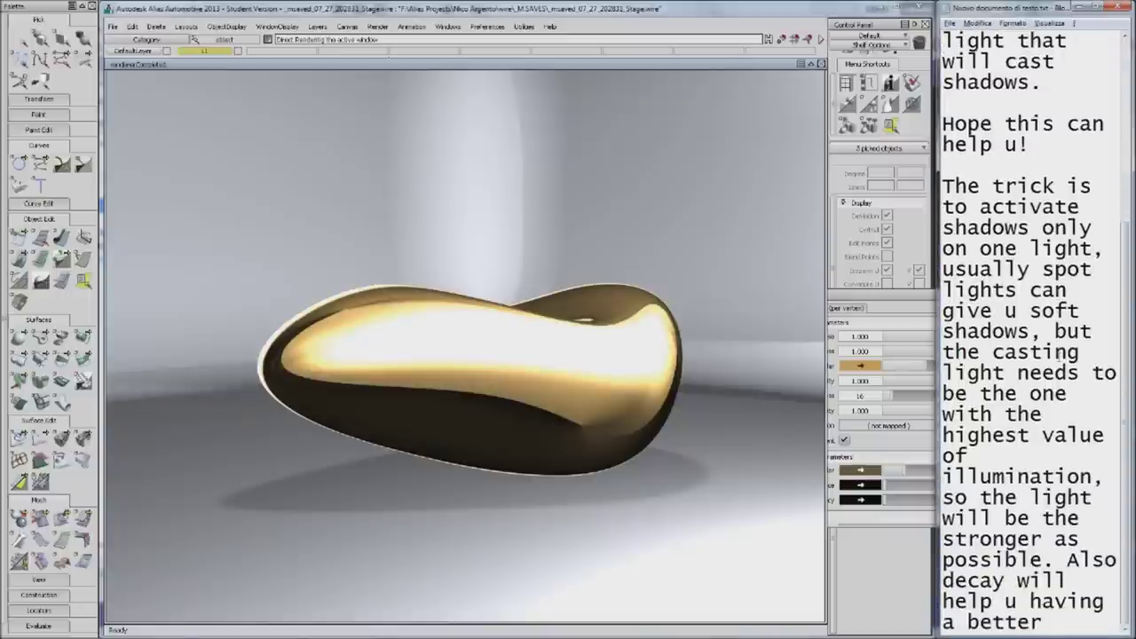
{"action": "type", "text": "ght."}
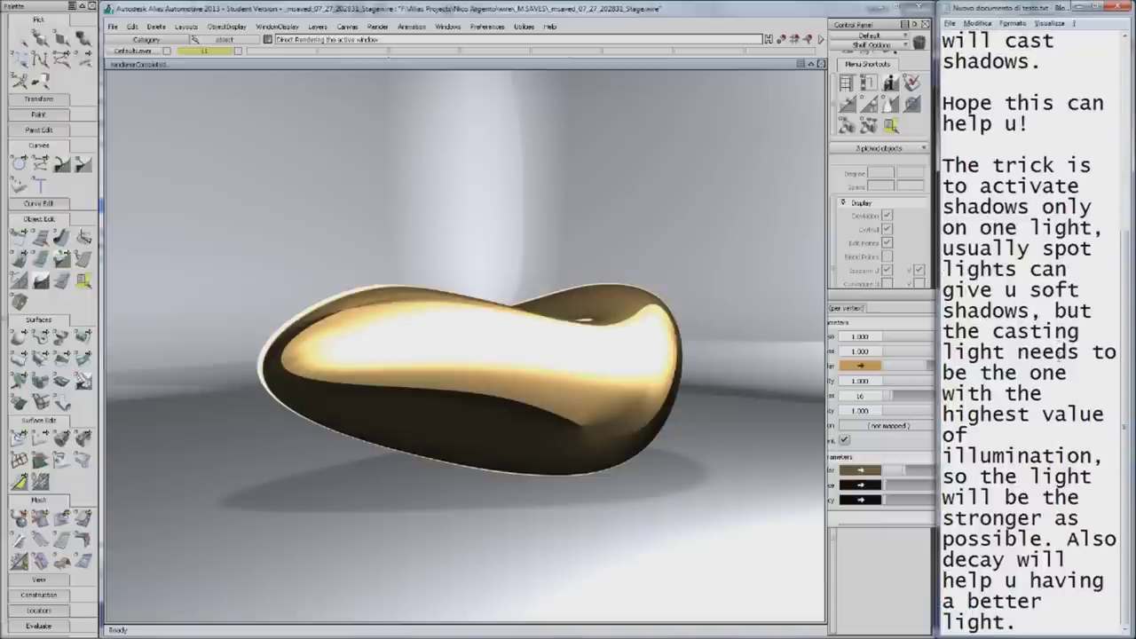